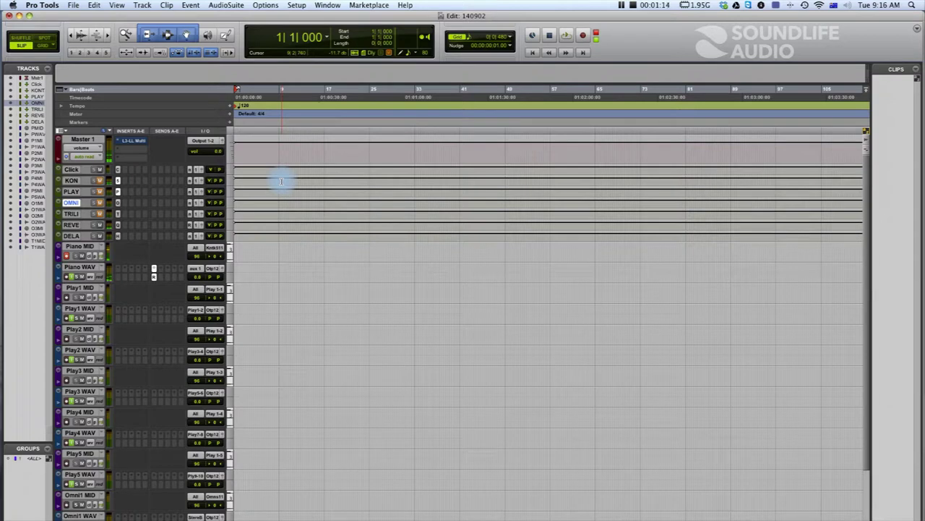
- Bring up the Kontakt piano, open the Spaces reverb on the REVERB track, and set its pre-delay to 28 ms
left_click_drag(924, 47, 410, 63)
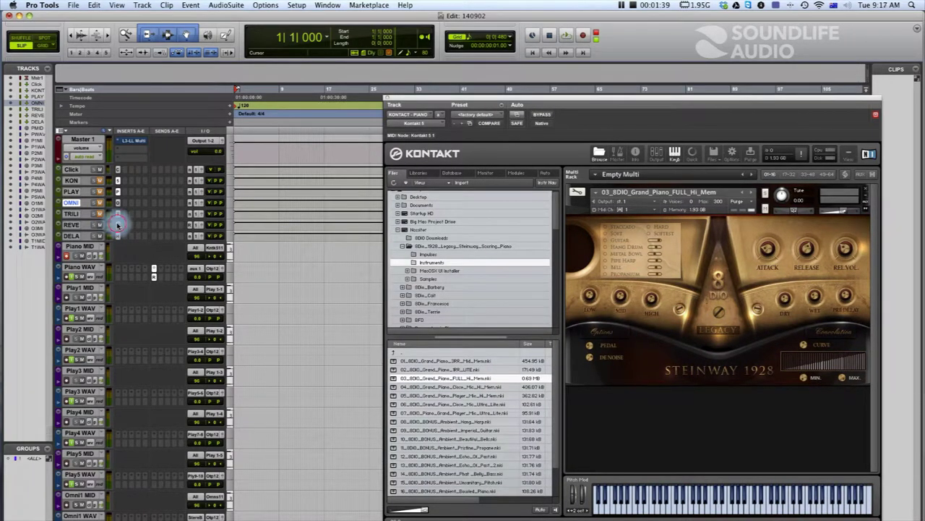
left_click(118, 225)
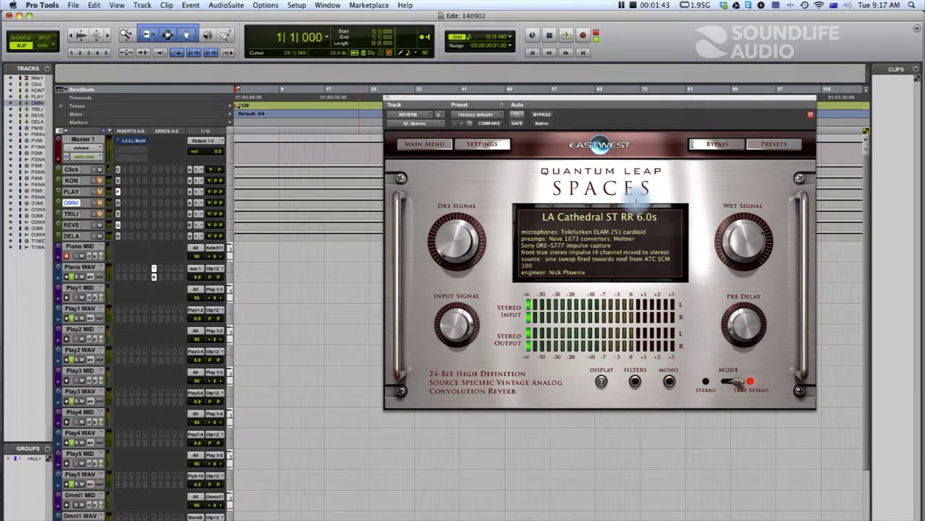
mouse_move(454, 214)
left_click_drag(454, 214, 454, 265)
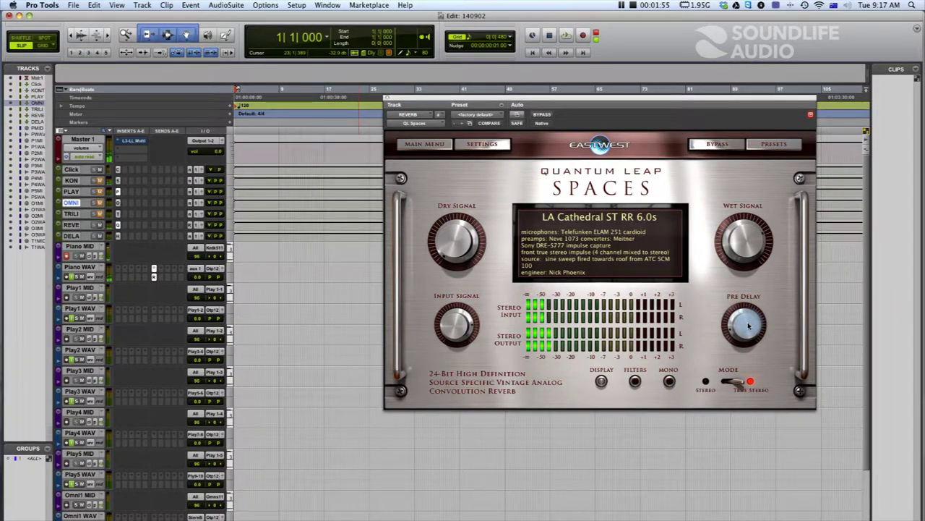
left_click_drag(748, 326, 751, 313)
left_click_drag(750, 313, 750, 307)
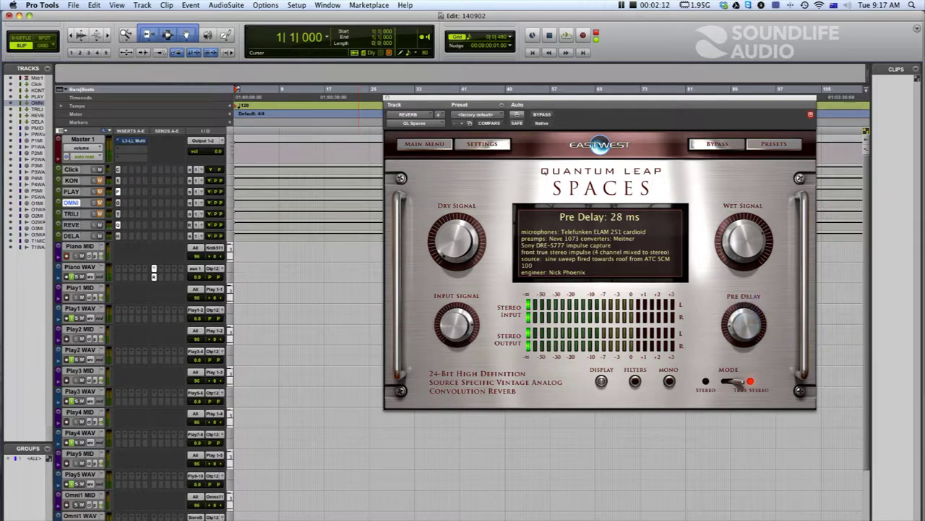
- Set the Piano WAV track's reverb send level to about -12 dB and move the plug-in windows out of view
left_click_drag(918, 329, 702, 268)
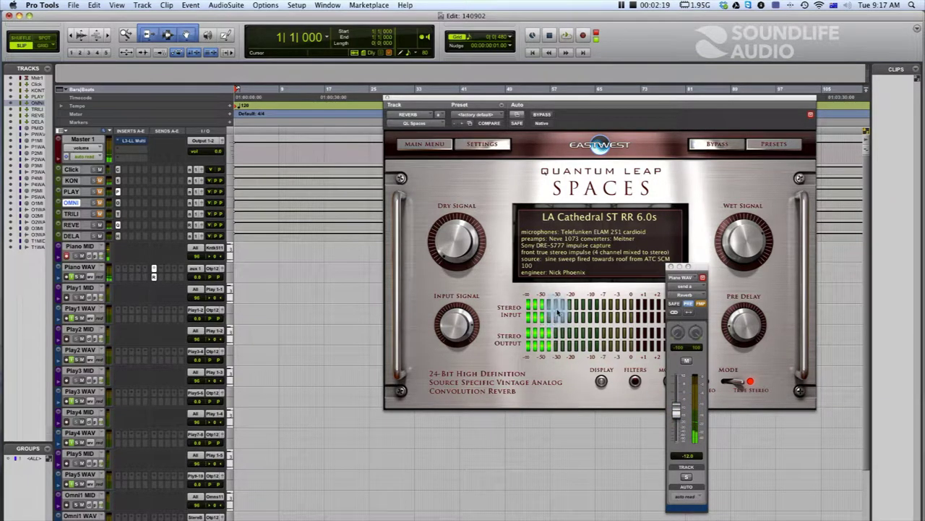
mouse_move(665, 412)
left_mouse_down()
mouse_move(678, 378)
mouse_move(677, 414)
left_mouse_up()
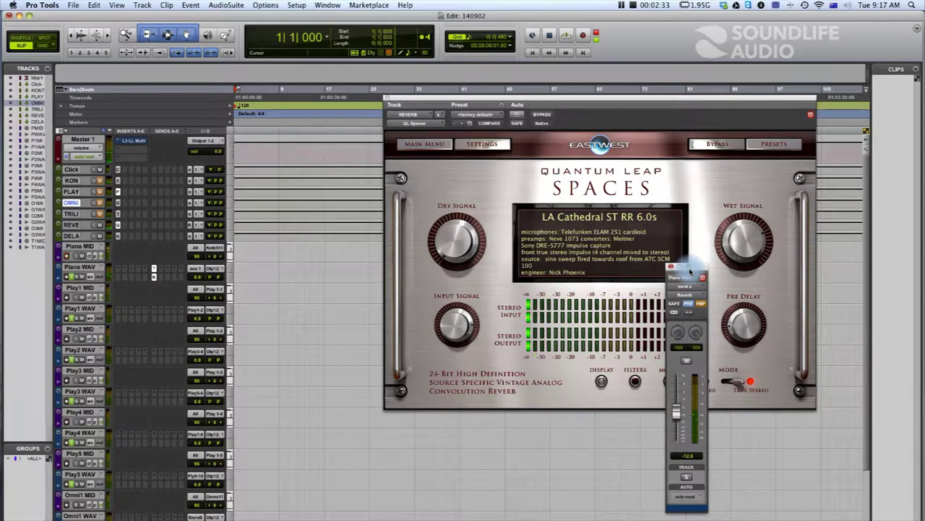
left_click_drag(695, 272, 924, 293)
left_click_drag(571, 102, 924, 157)
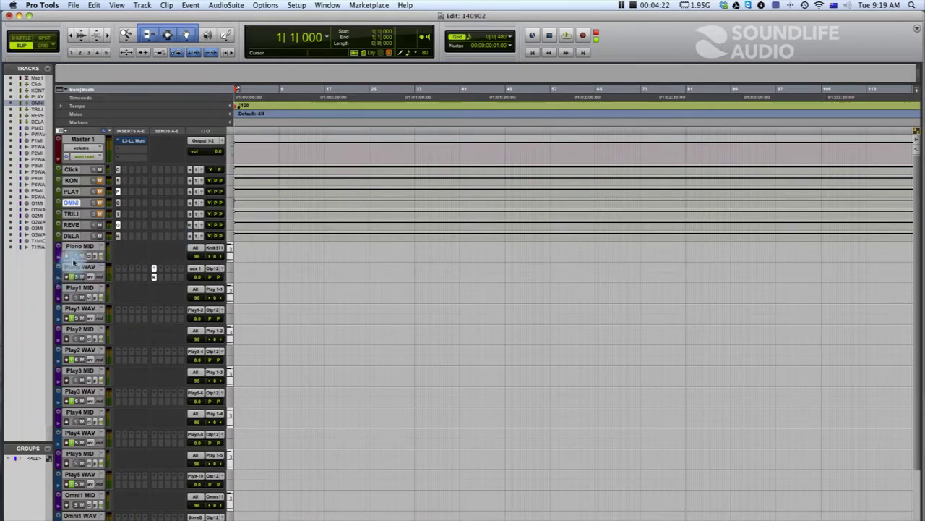
- Record a piano performance on the Piano MIDI track starting at bar 9, and save the session
left_click(280, 94)
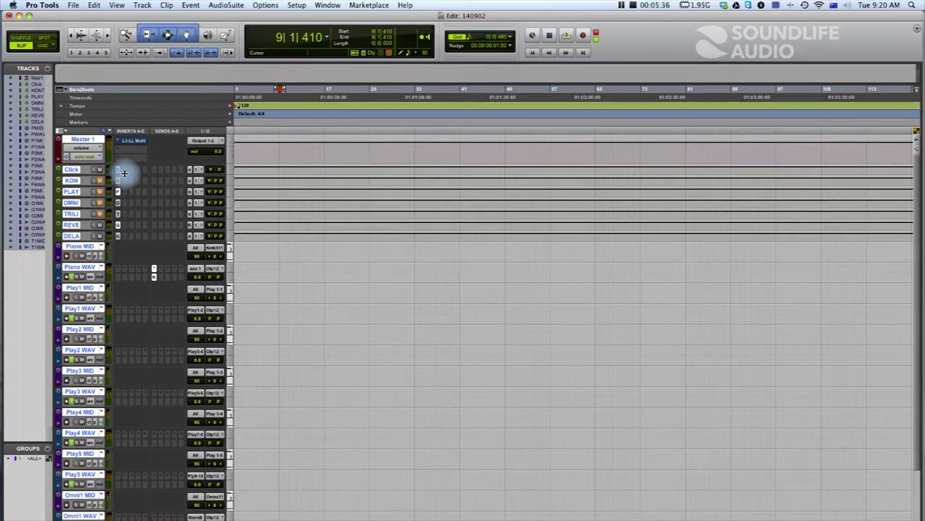
left_click(86, 251, "alt")
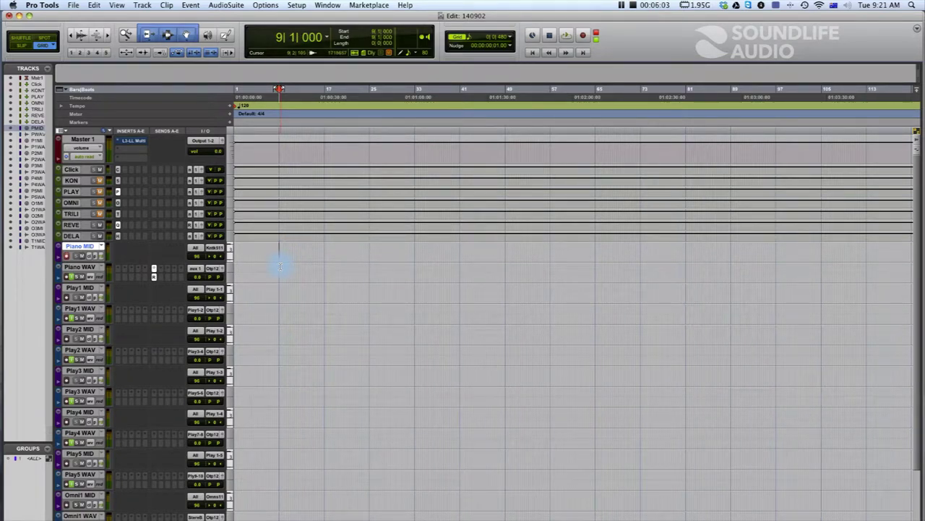
key("super+space")
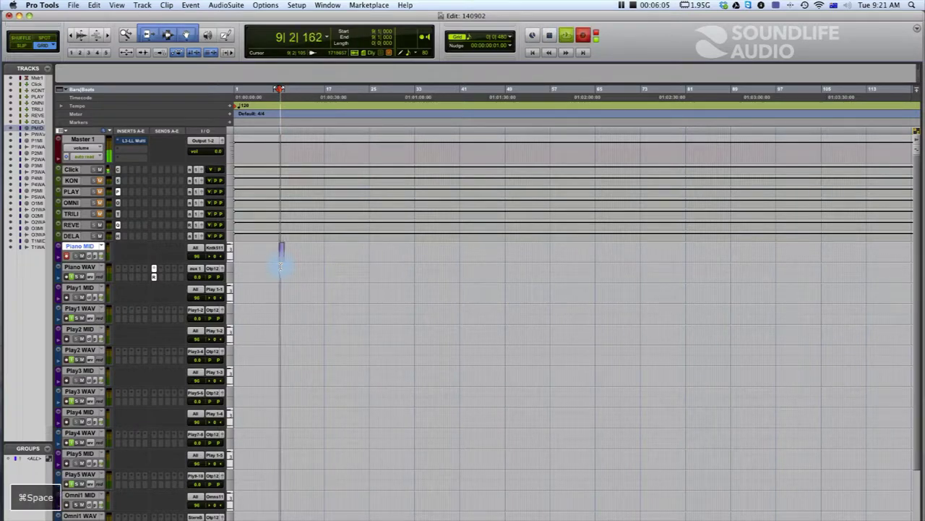
key("7")
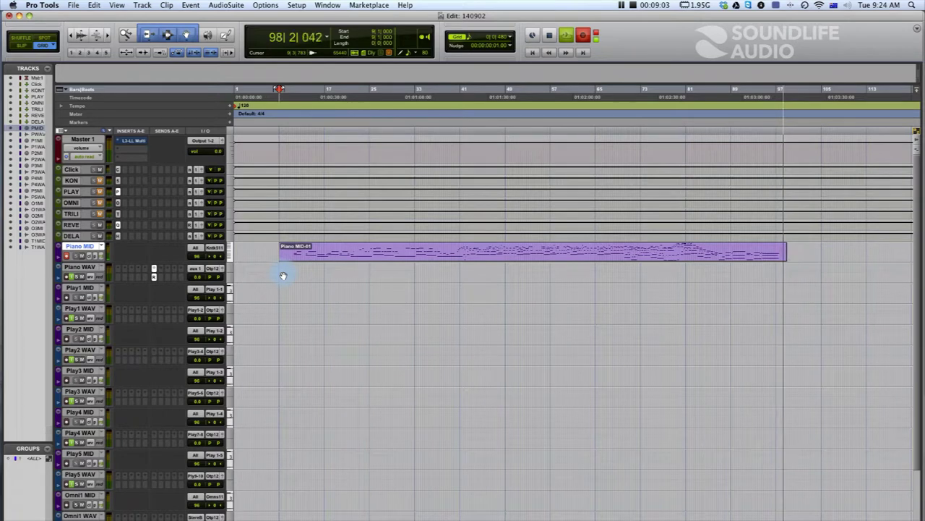
key("space")
key("super+s")
- Make the Piano MIDI track taller and show its note velocities
left_click_drag(85, 262, 85, 283)
left_click(82, 265)
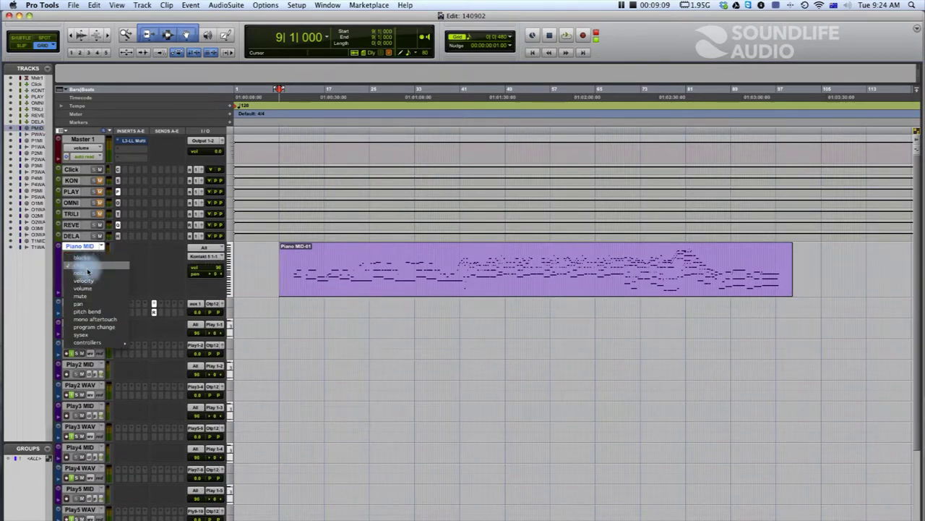
left_click(93, 271)
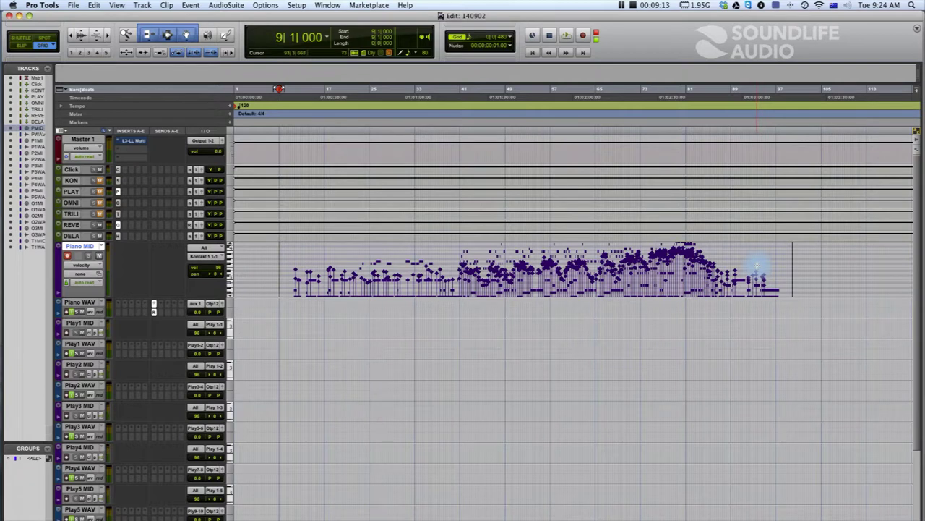
- Play back the closing notes of the piano part from the end of bar 88
key("t")
key("t")
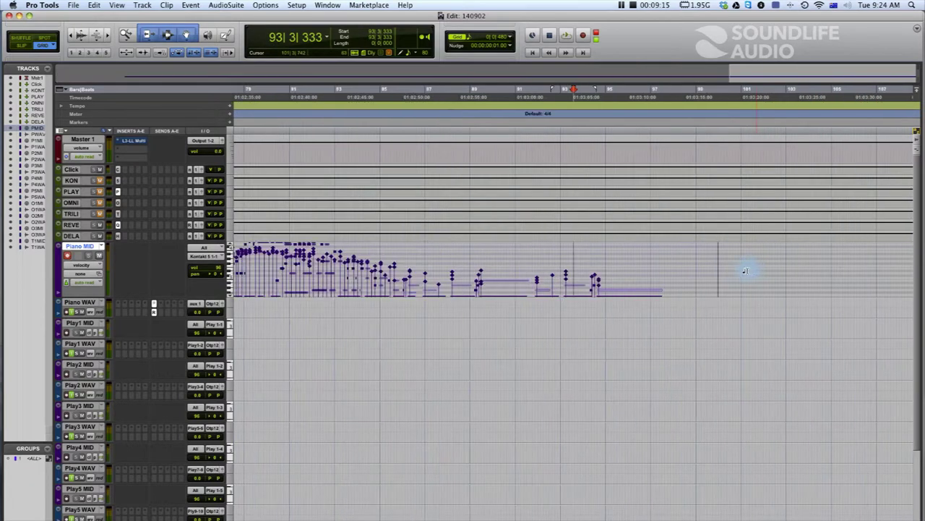
key("t")
left_click(555, 274)
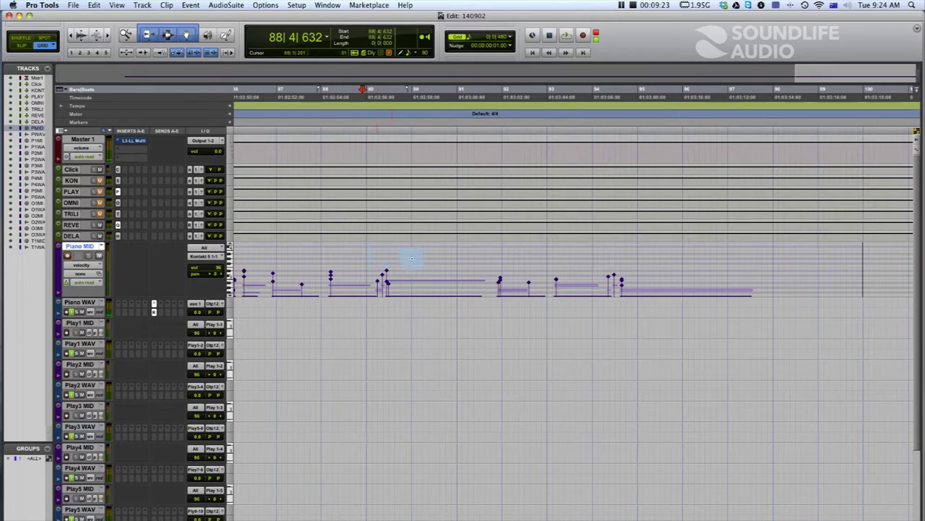
key("space")
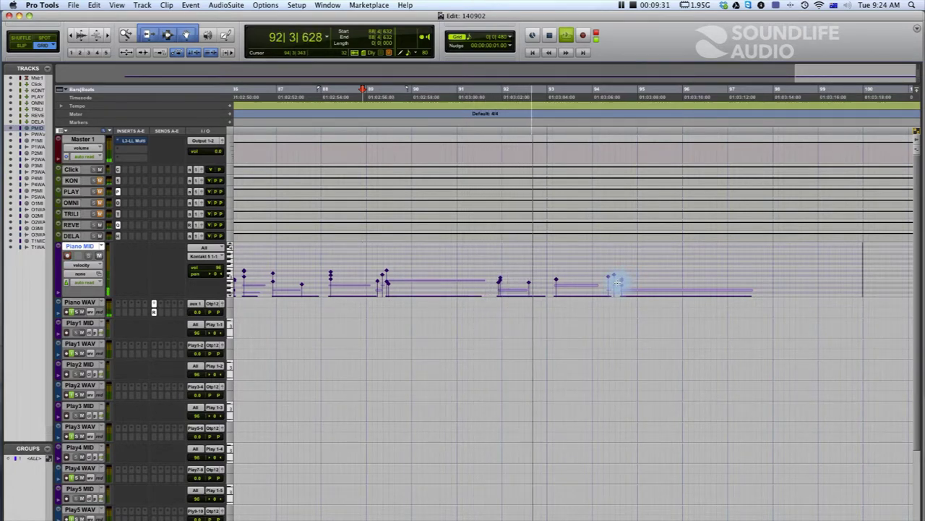
key("space")
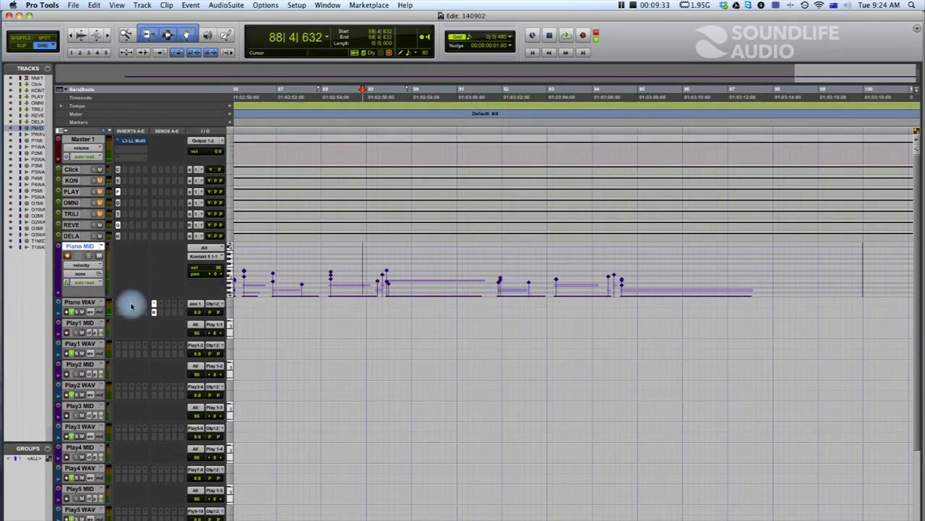
- Enlarge the Piano MIDI track, set the low note just before bar 92 to velocity 21, and raise the neighbouring upper note's velocity
left_click_drag(133, 297, 201, 398)
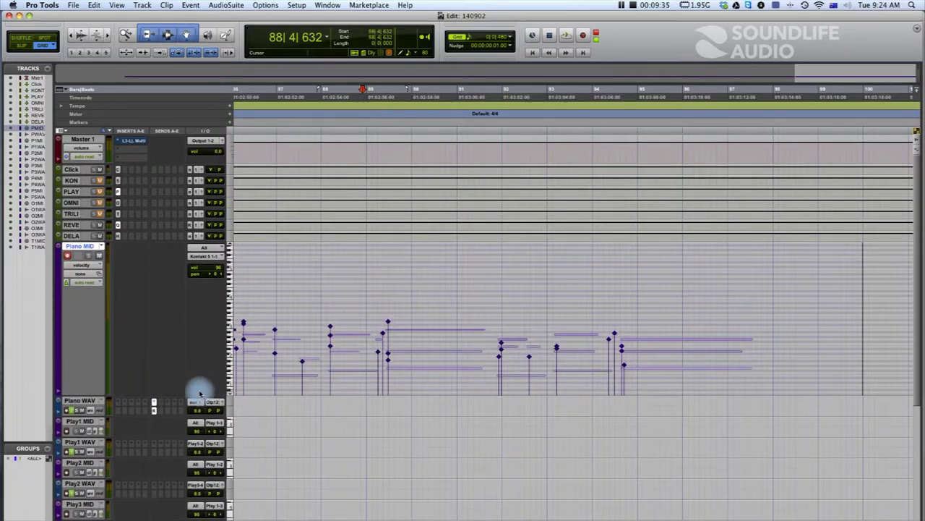
left_click(519, 377)
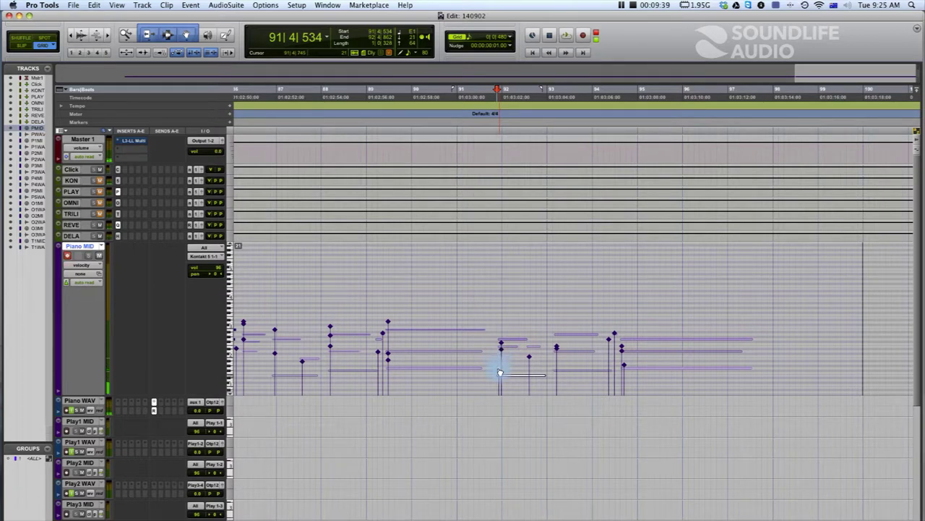
left_click(504, 349)
key("space")
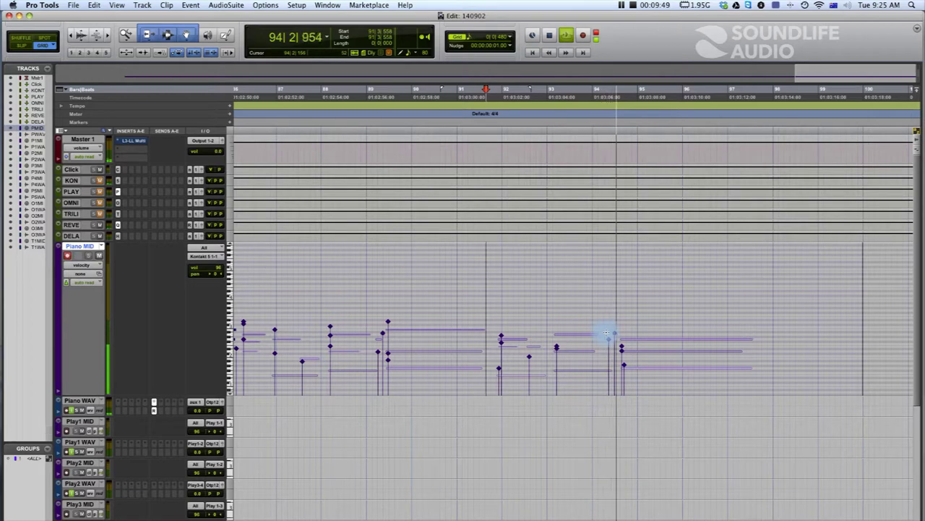
key("space")
- Set the velocity of the final chord's G2 note to 48 and play the chord back from bar 94
left_click(623, 339)
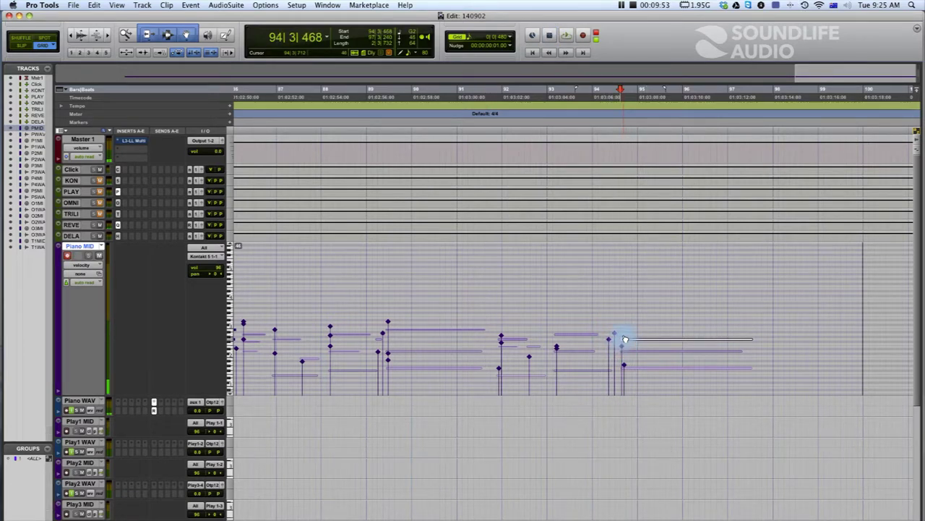
left_click(598, 323)
key("space")
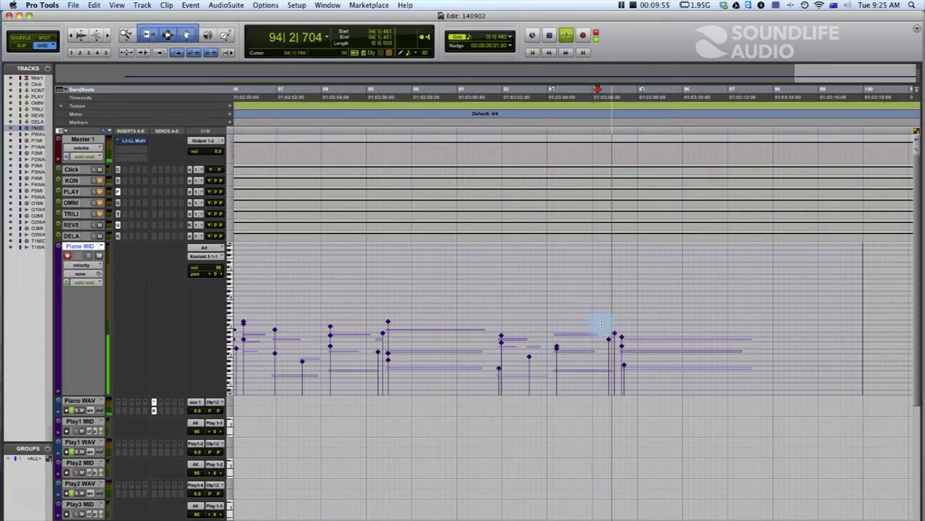
key("space")
- Lower the velocities of the final chord's middle and lowest notes, and audition the ending from bar 94
left_click(624, 350)
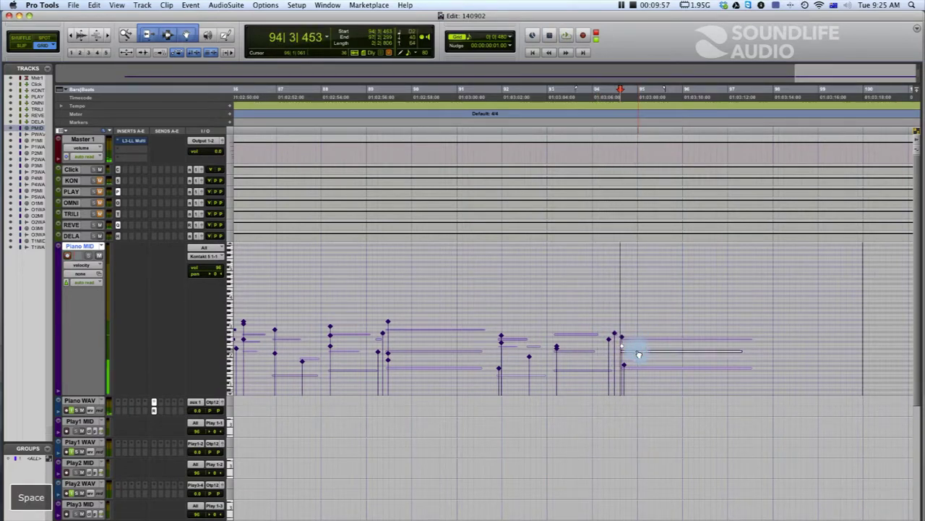
left_click(626, 369)
left_click(598, 307)
key("space")
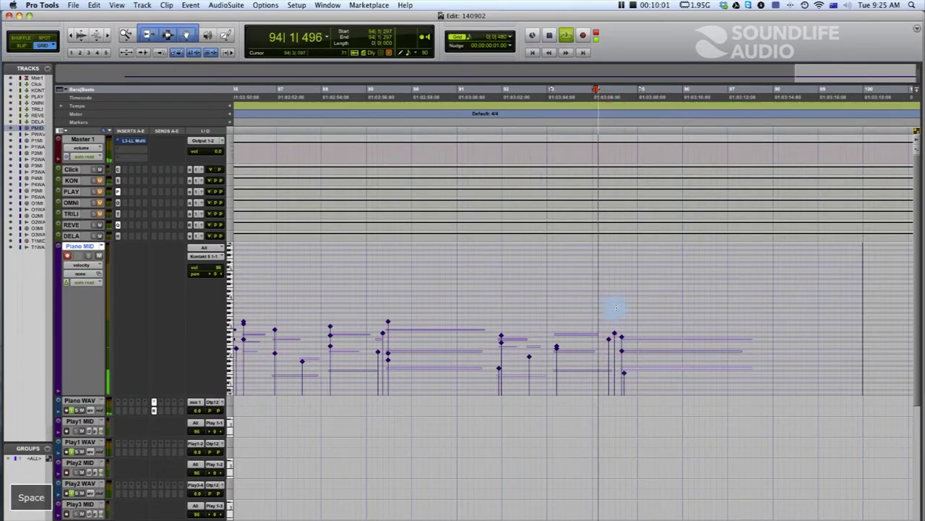
key("space")
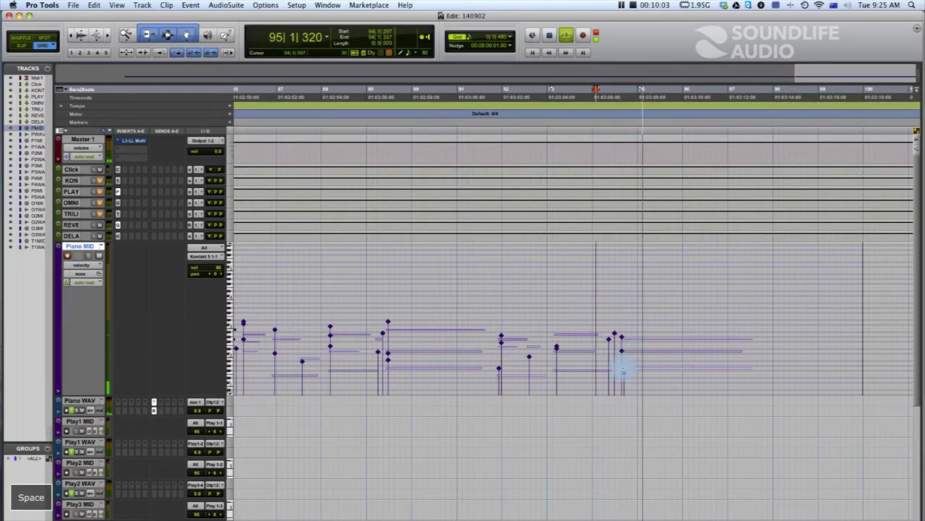
- Audition and readjust the final chord's lowest note, G1, to velocity 24, and save the session
left_click(626, 365)
left_click(612, 326)
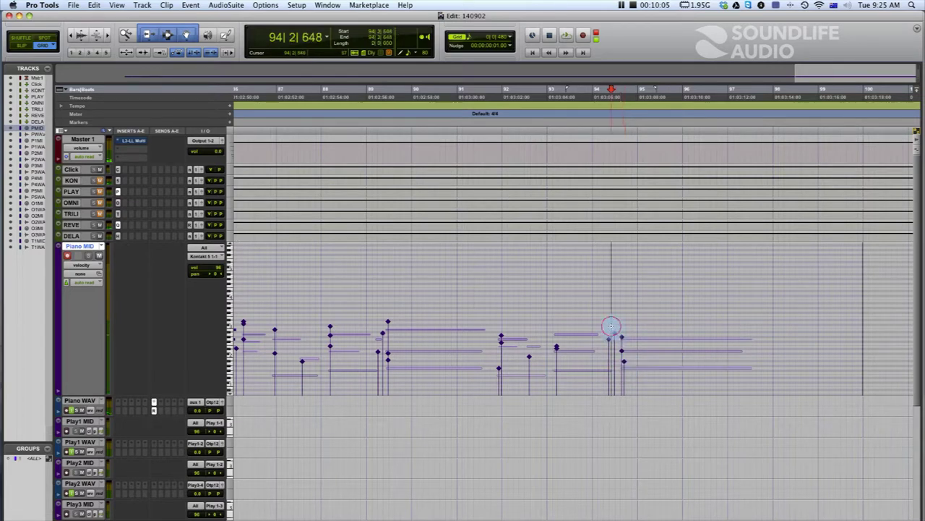
key("space")
left_click(626, 366)
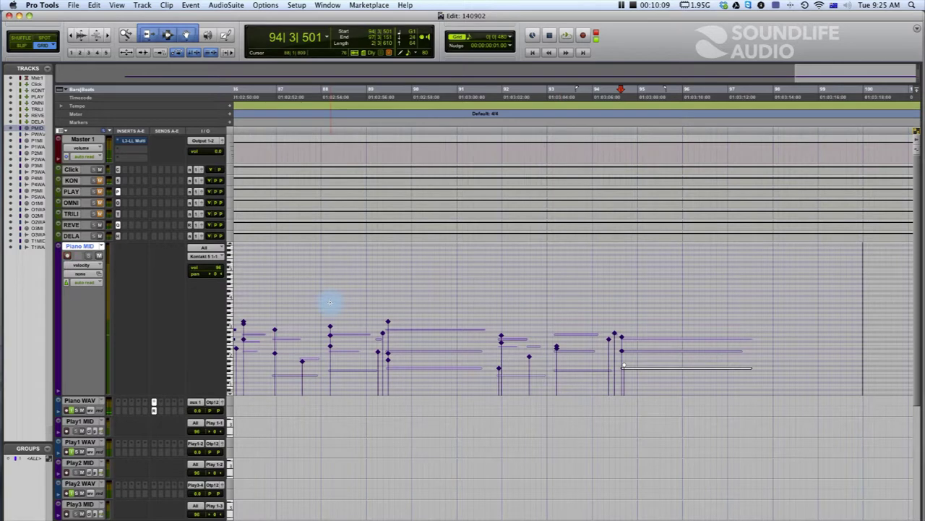
key("super+s")
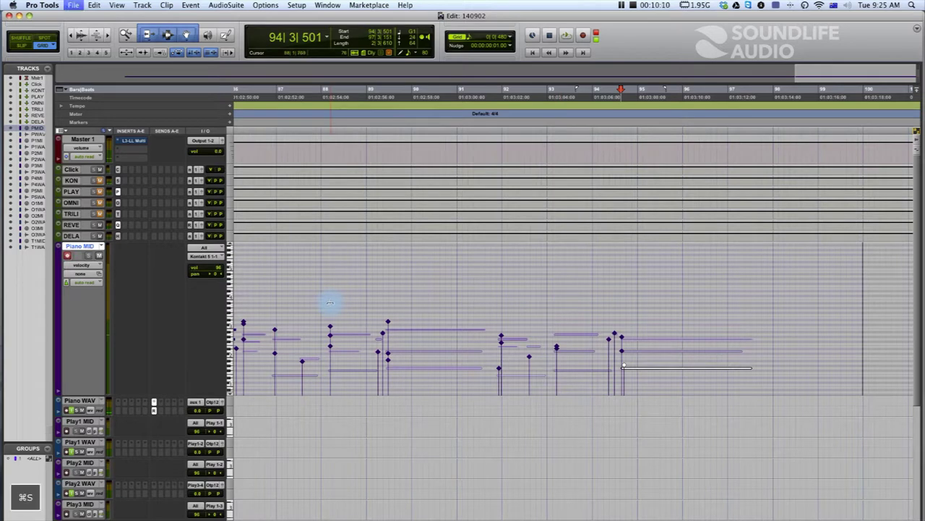
- Shorten the Piano MIDI track and return it to clips view, and place the cursor in the Piano WAV track
left_click_drag(100, 394, 104, 269)
left_click(88, 256)
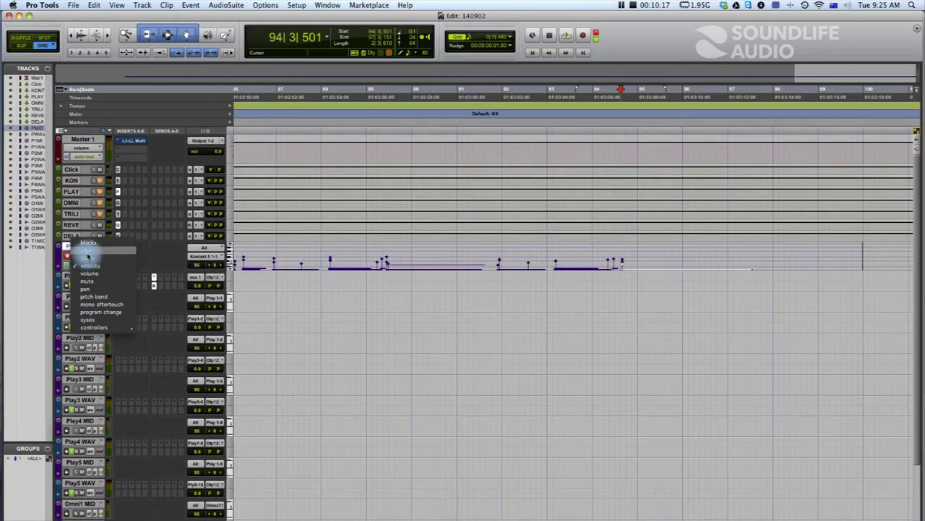
left_click(88, 253)
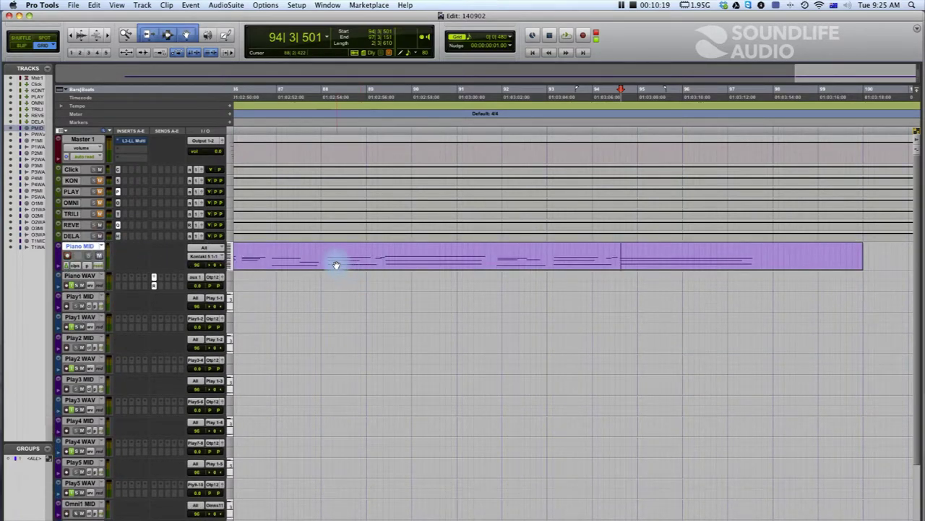
key("super+bracketleft")
key("super+bracketleft")
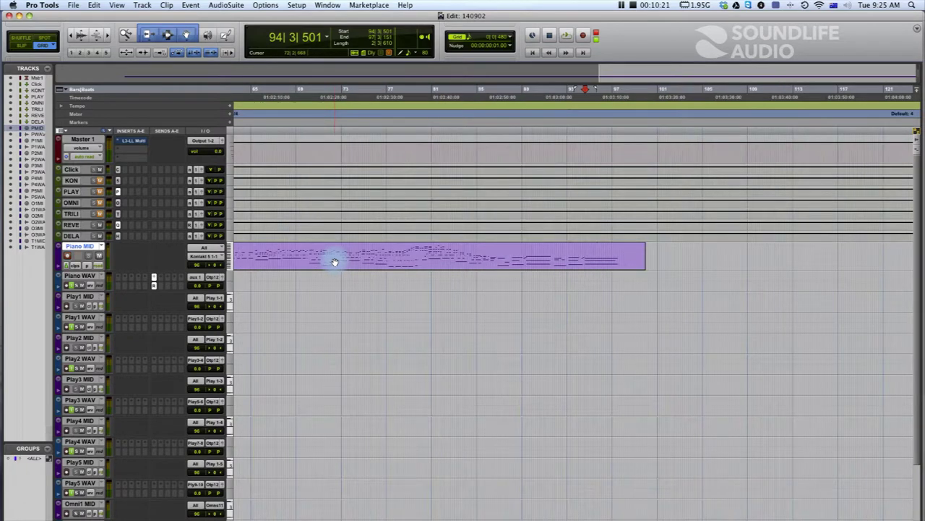
key("super+bracketleft")
scroll(342, 314, "left", 5)
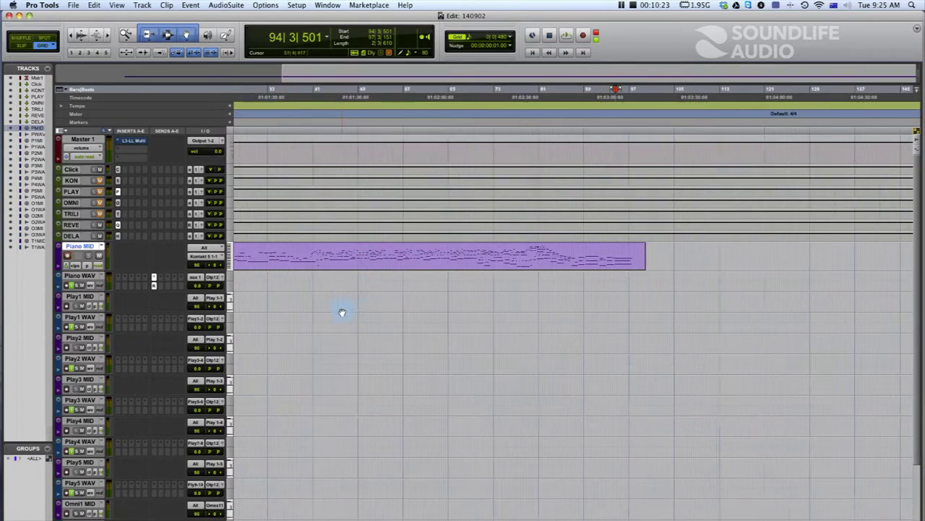
left_click(288, 285)
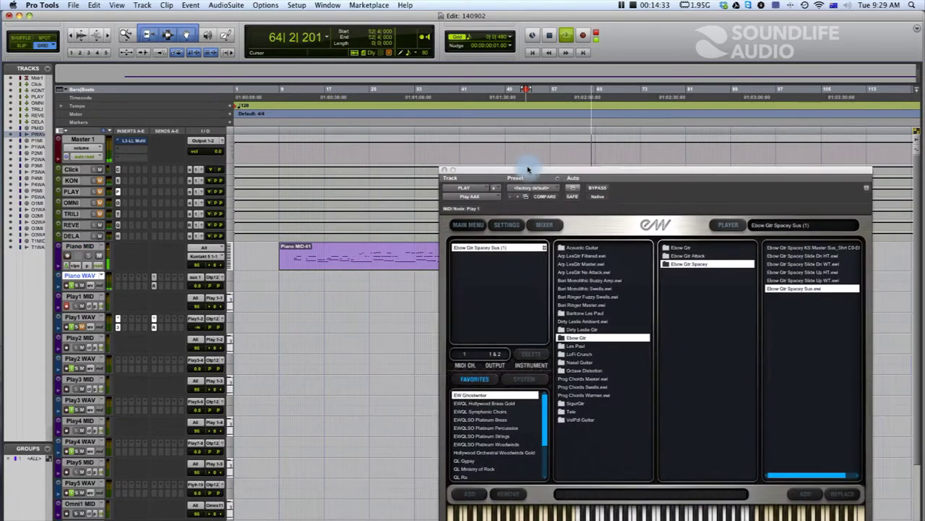
- Replace the Ebow guitar in PLAY with Astral Pad Heavenly from EW Ghostwriter's 4 Misc folder, and audition it against the piano
left_click_drag(527, 169, 511, 166)
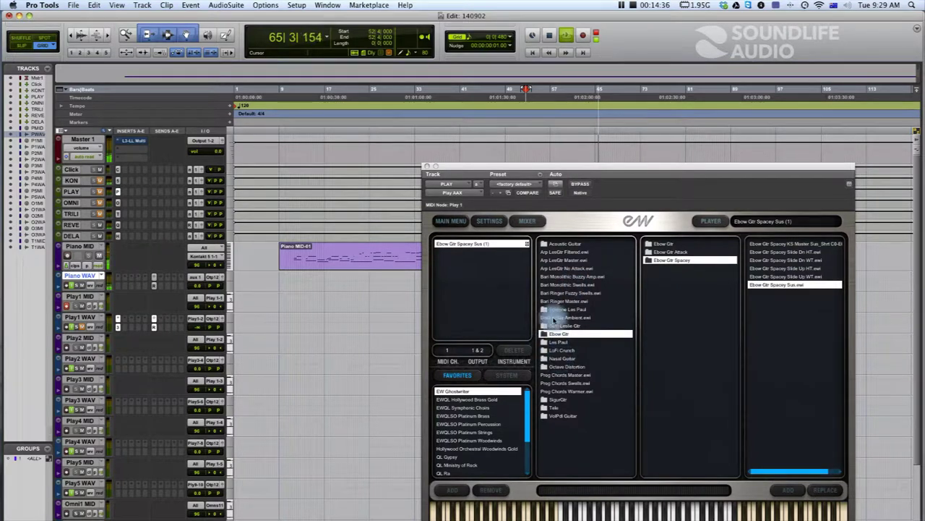
left_click(466, 373)
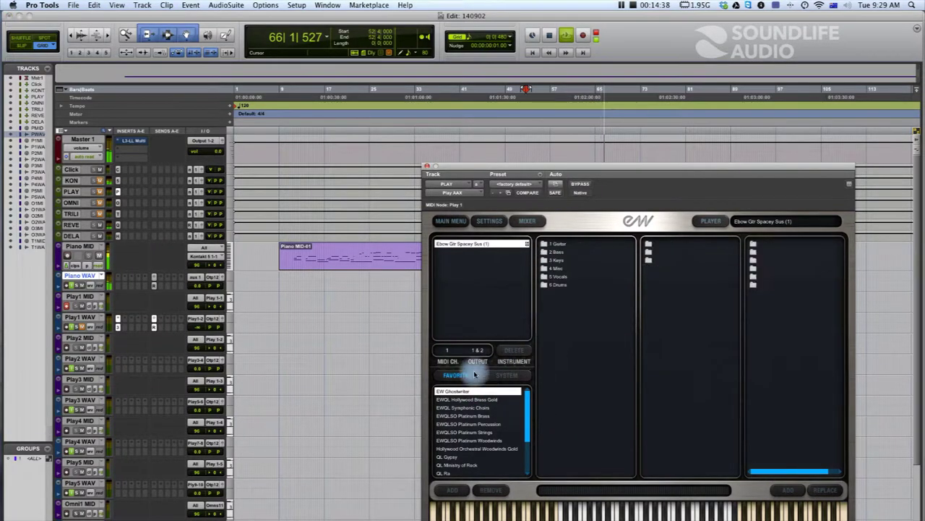
left_click(558, 269)
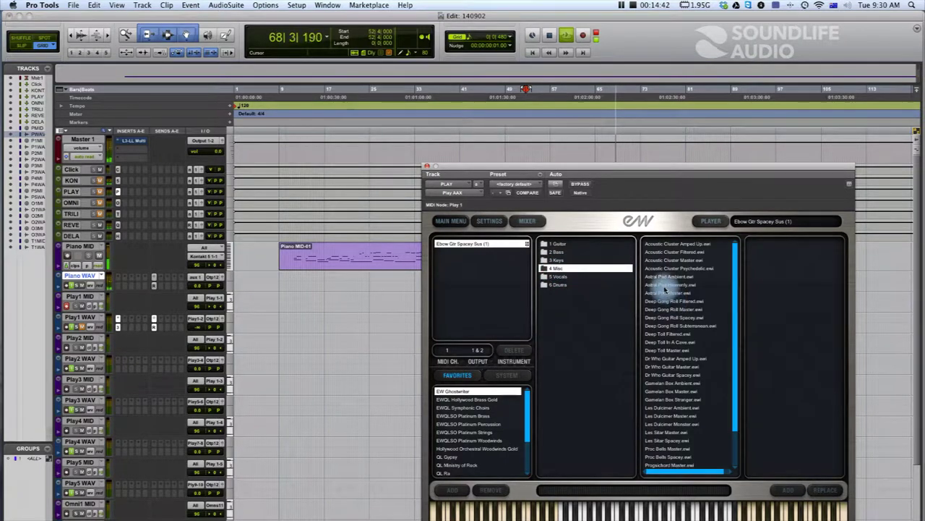
left_click(665, 286)
left_click(665, 285)
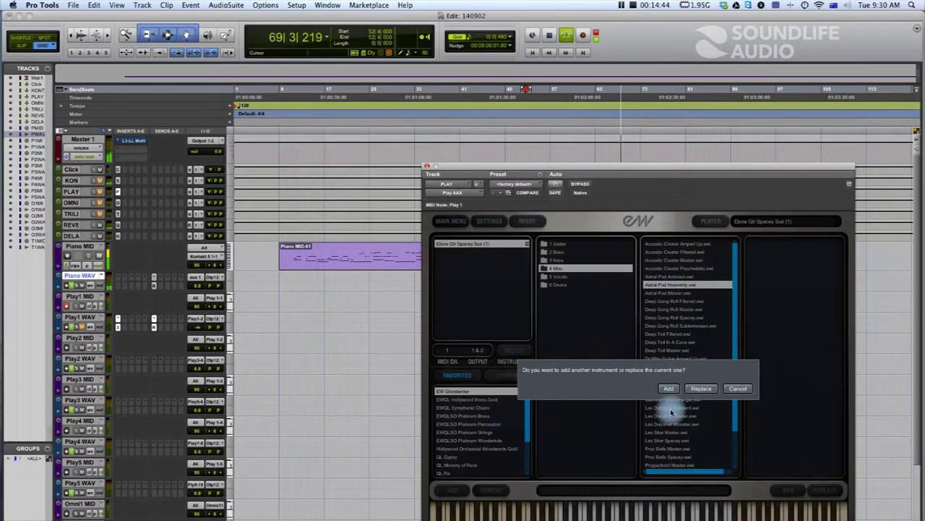
left_click(701, 387)
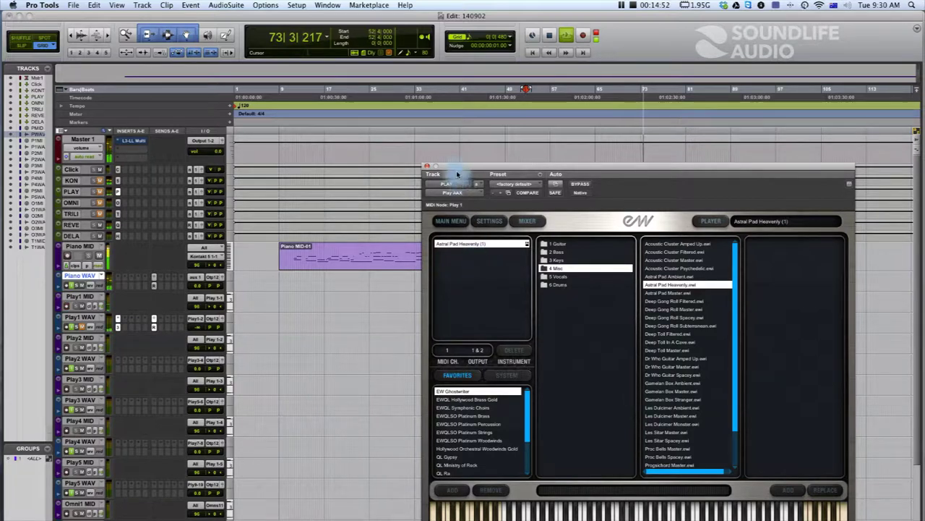
left_click_drag(457, 169, 924, 174)
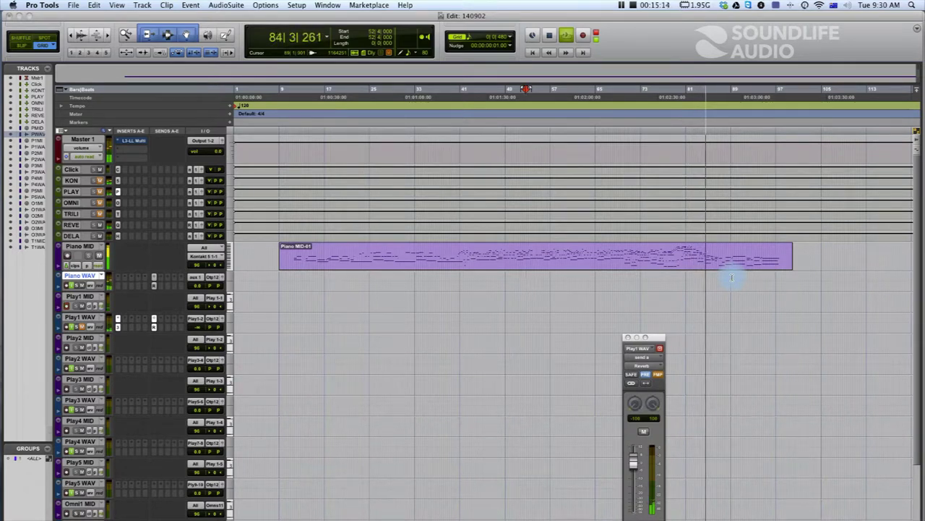
key("space")
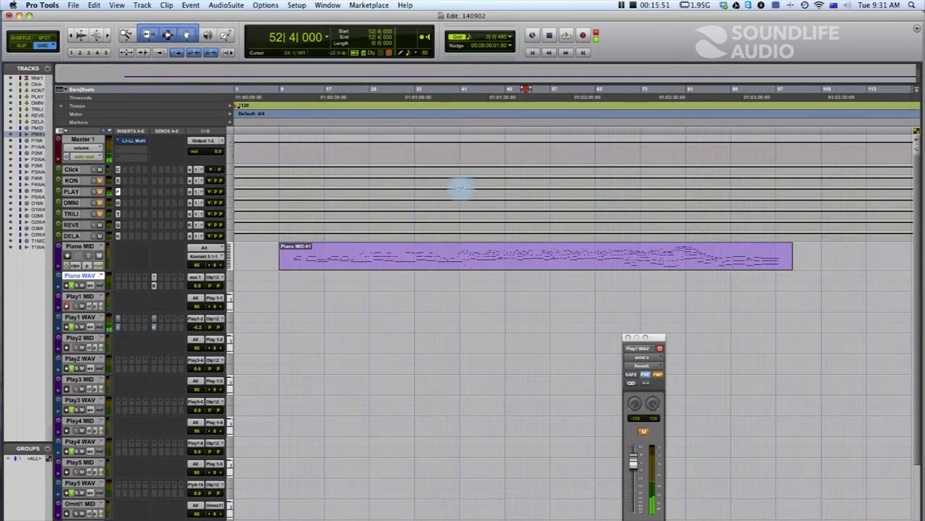
- Unmute the Play1 WAV track's reverb send, set the track volume to -14.6, and lower the send level during playback
left_click(154, 327, "super")
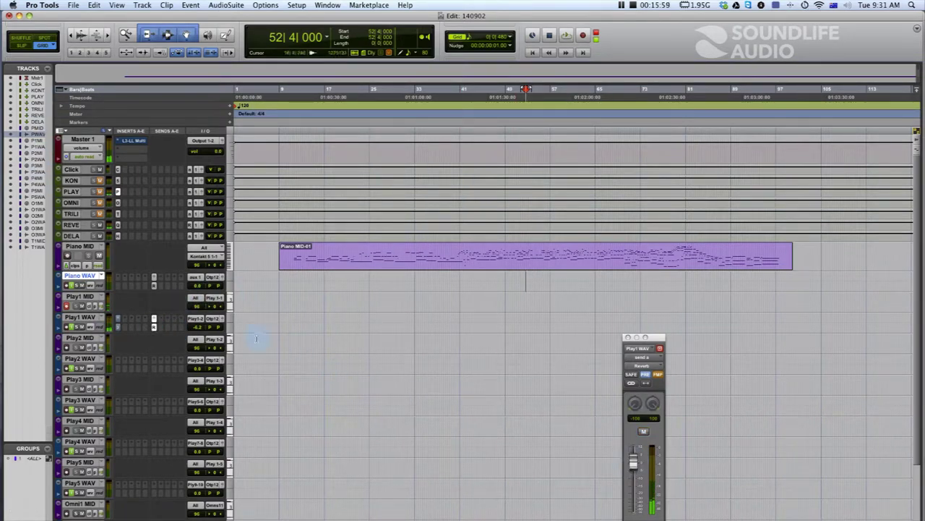
left_click(200, 329)
left_click_drag(201, 335, 202, 336)
key("space")
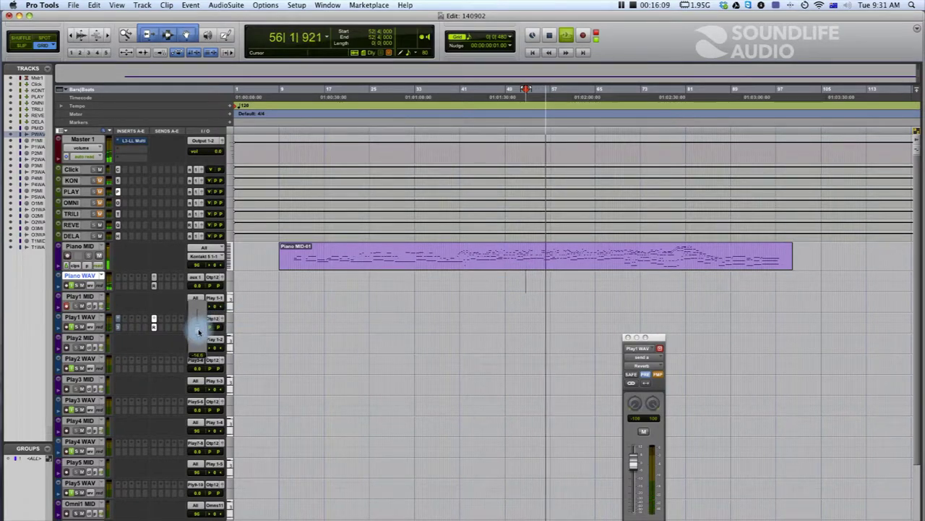
left_click_drag(634, 438, 635, 479)
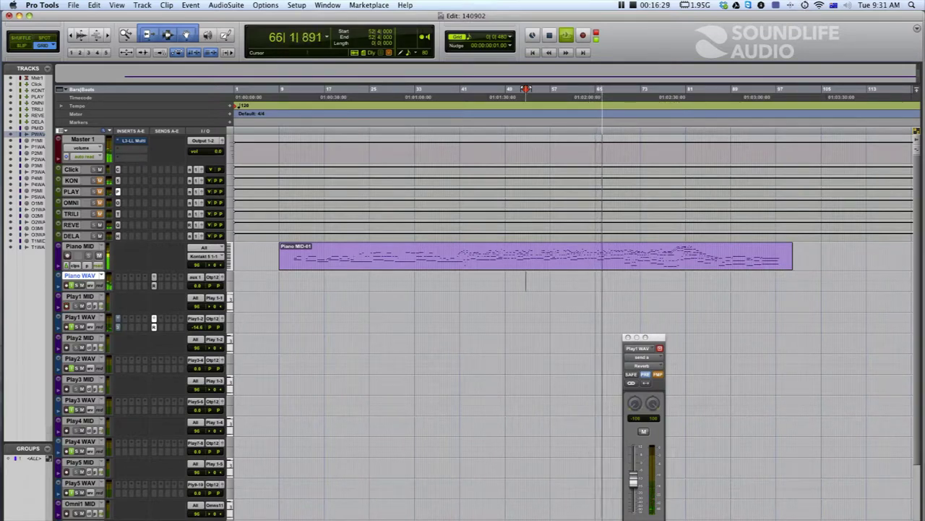
key("space")
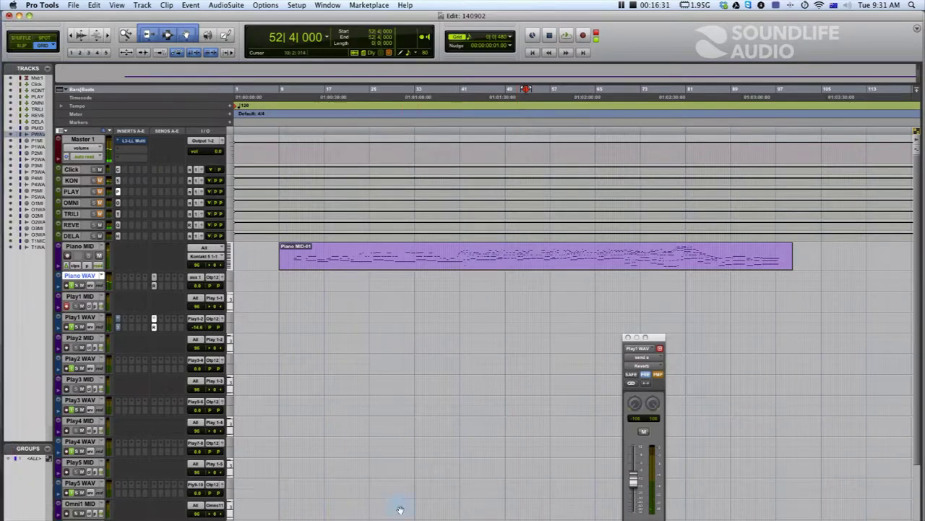
- Rename the Play1 MIDI and audio tracks Astral Pad Heavenly MID and Astral Pad Heavenly WAV
double_click(76, 297)
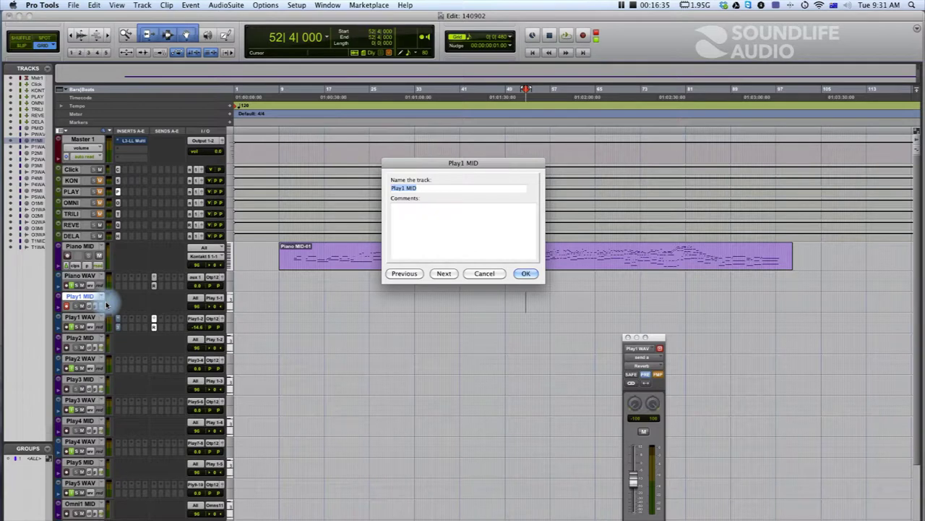
type("Astral Pad Heavenly")
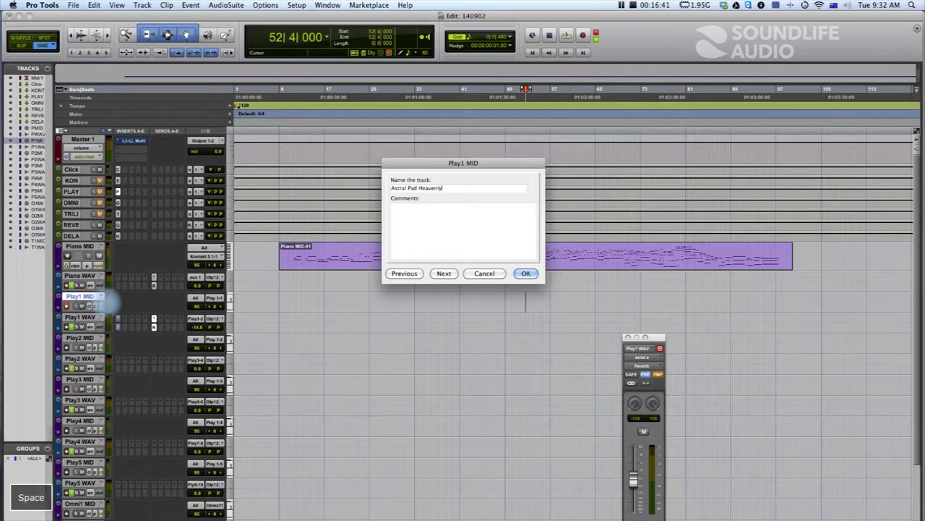
key("super+Left")
key("super+Right")
key("super+c")
key("super+Right")
key("super+v")
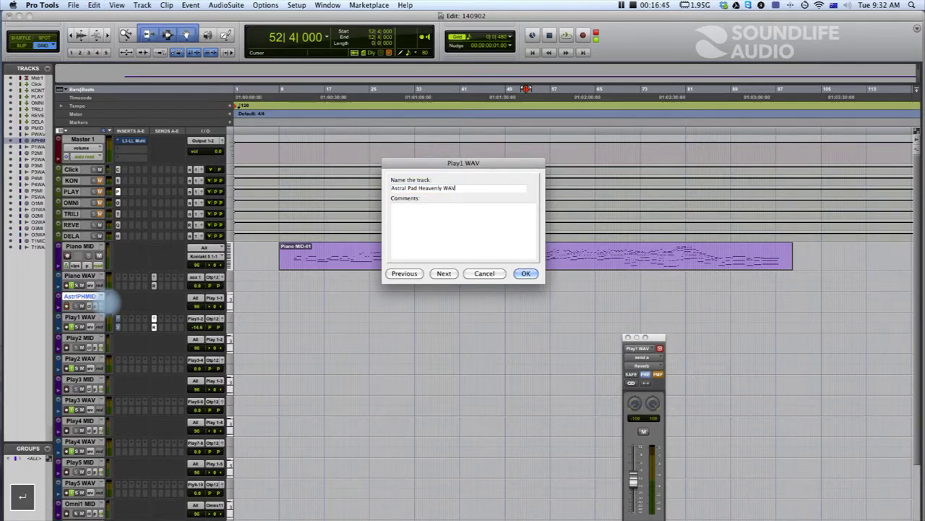
type("WAV")
key("Return")
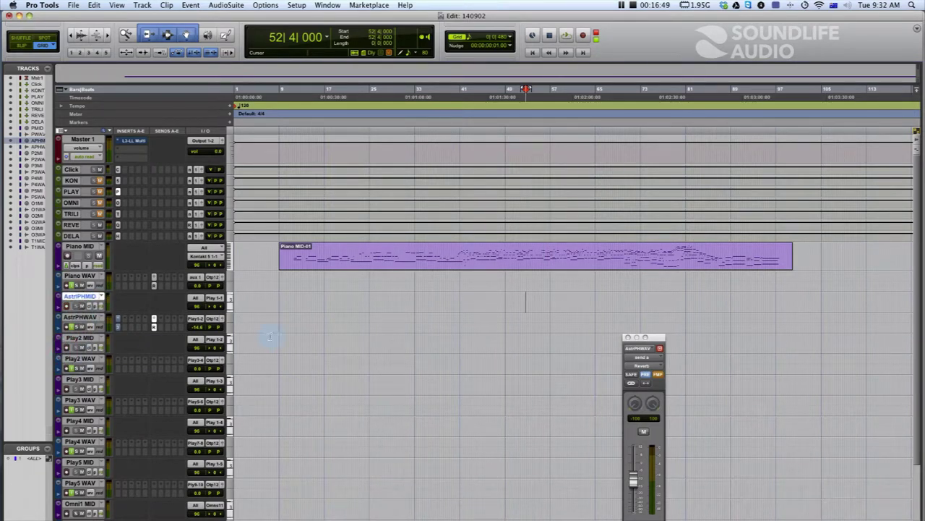
- Add the BOYS m instrument from the EWQL Symphonic Choirs Boys consonants to PLAY and route it to outputs 3 & 4
left_click_drag(924, 191, 538, 94)
left_click(699, 156)
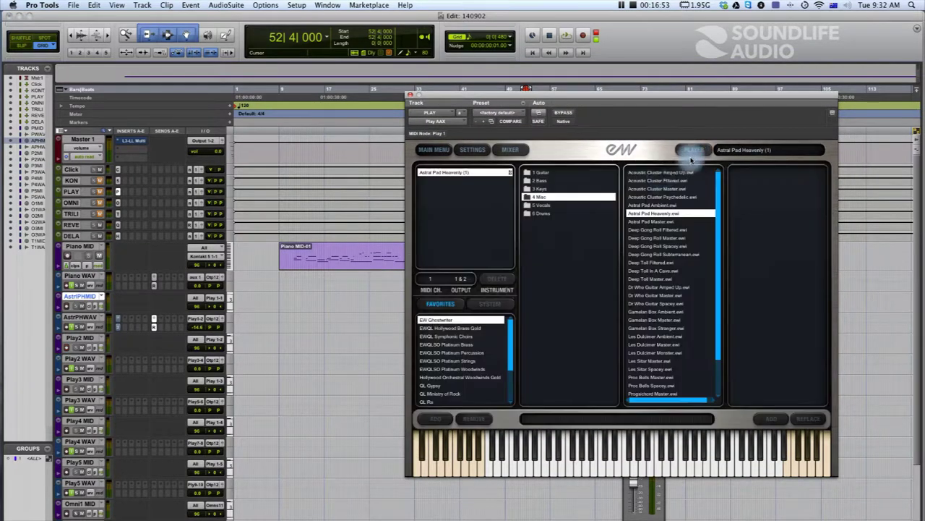
left_click(458, 336)
left_click(538, 173)
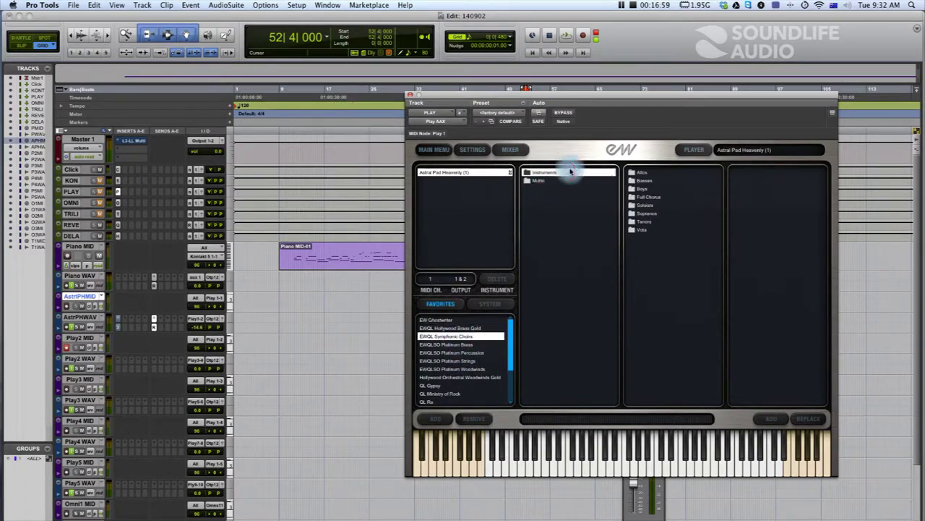
left_click(643, 188)
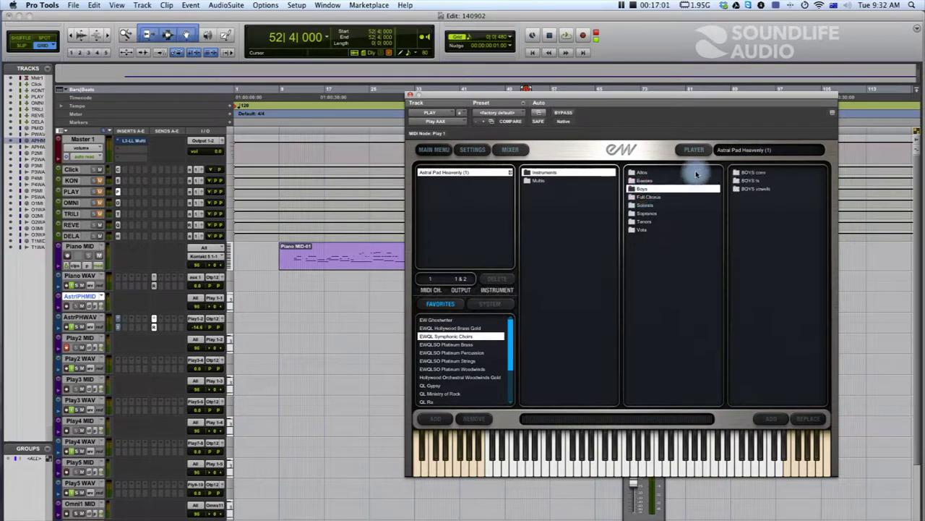
left_click(748, 174)
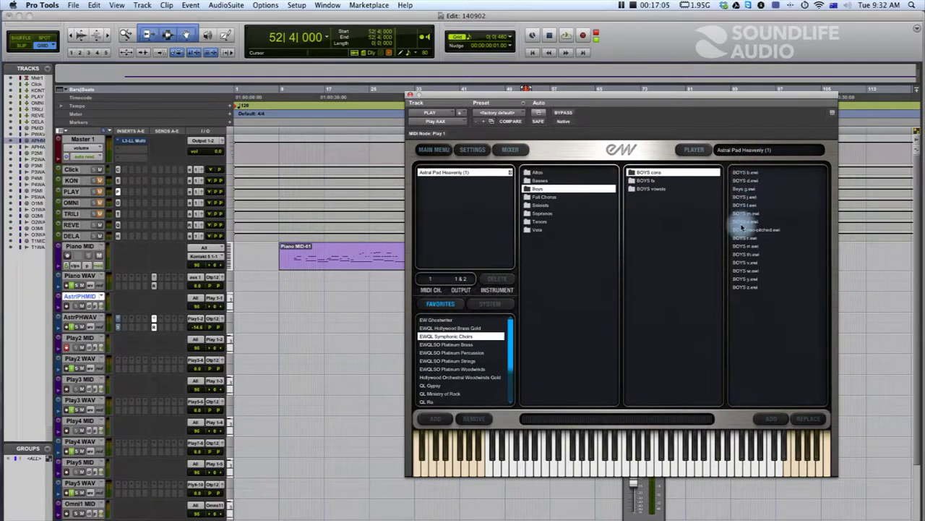
left_click(748, 213)
left_click(747, 213)
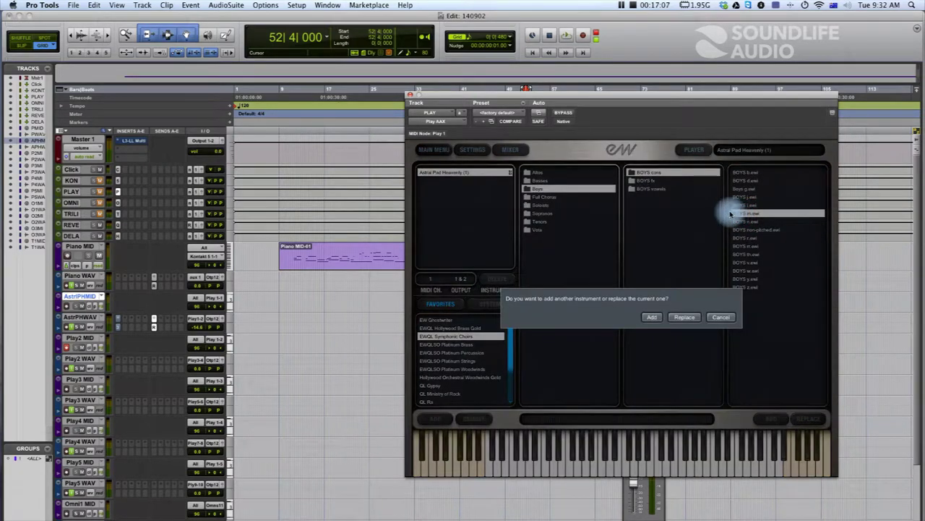
left_click(680, 318)
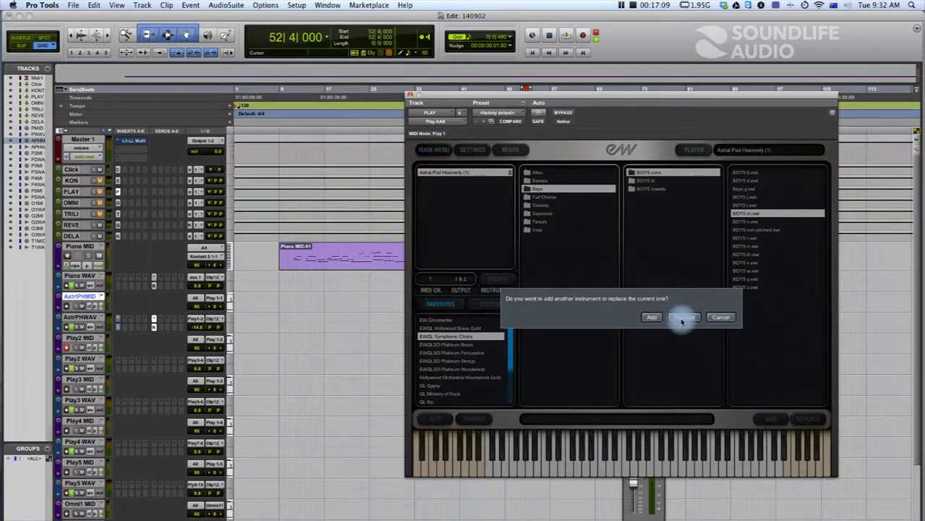
left_click(648, 317)
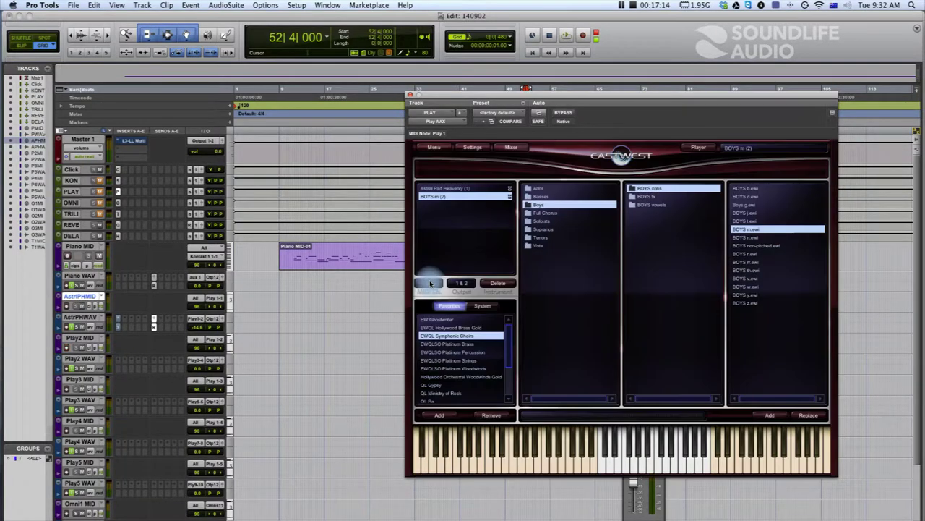
left_click(476, 283)
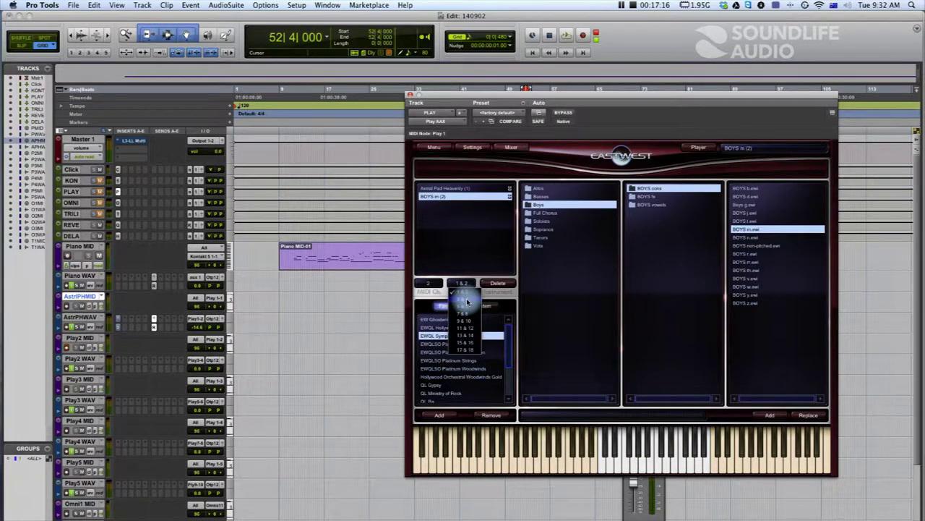
left_click(468, 300)
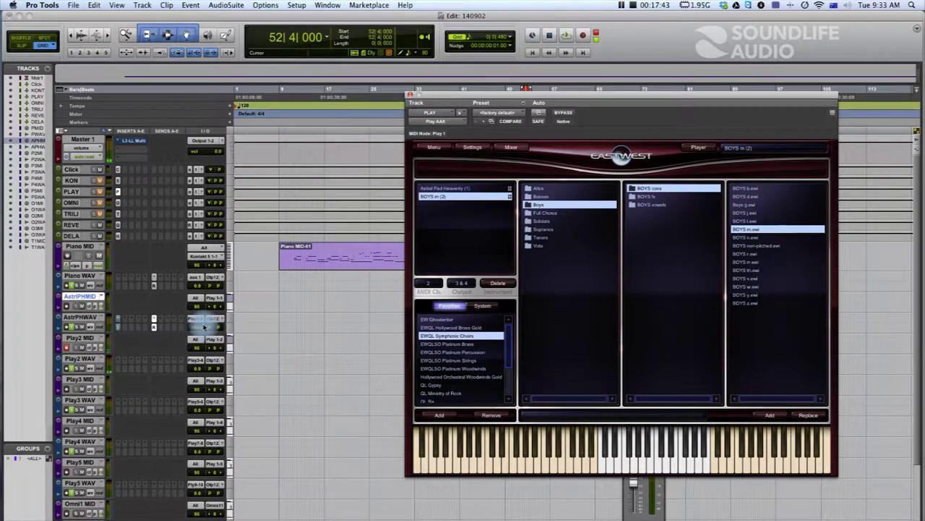
- Copy the reverb send to the Play2 WAV track, raise its send level, and set the track volume to -13.5
left_click_drag(155, 327, 155, 370)
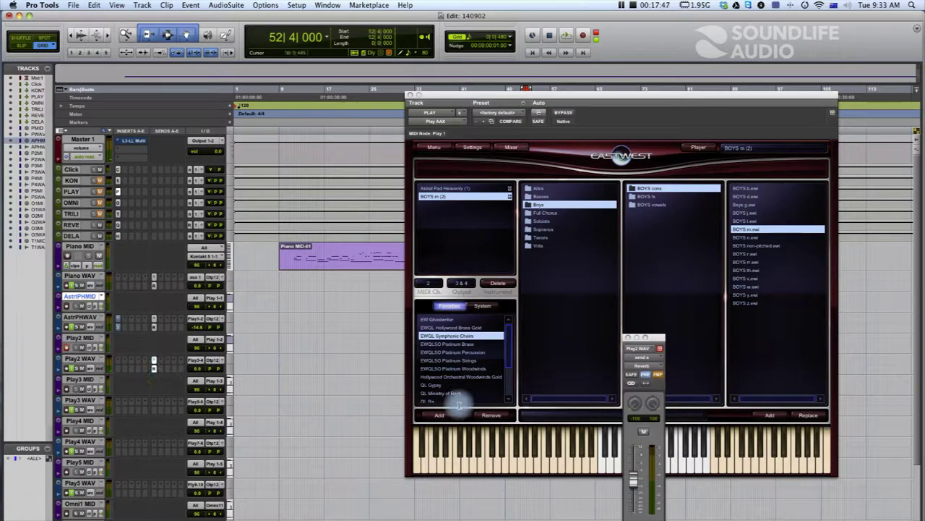
mouse_move(634, 470)
left_mouse_down()
mouse_move(636, 444)
mouse_move(634, 458)
left_mouse_up()
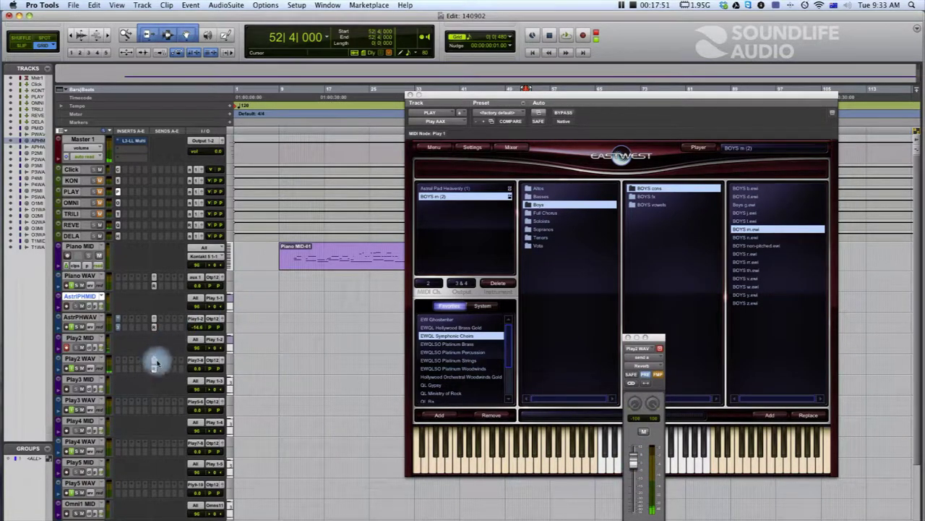
left_click_drag(199, 370, 199, 383)
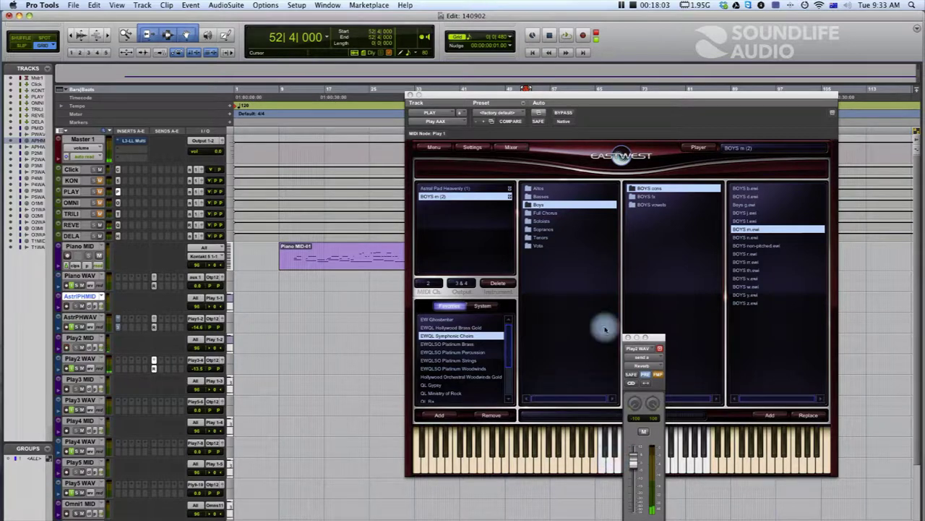
left_click_drag(459, 95, 924, 94)
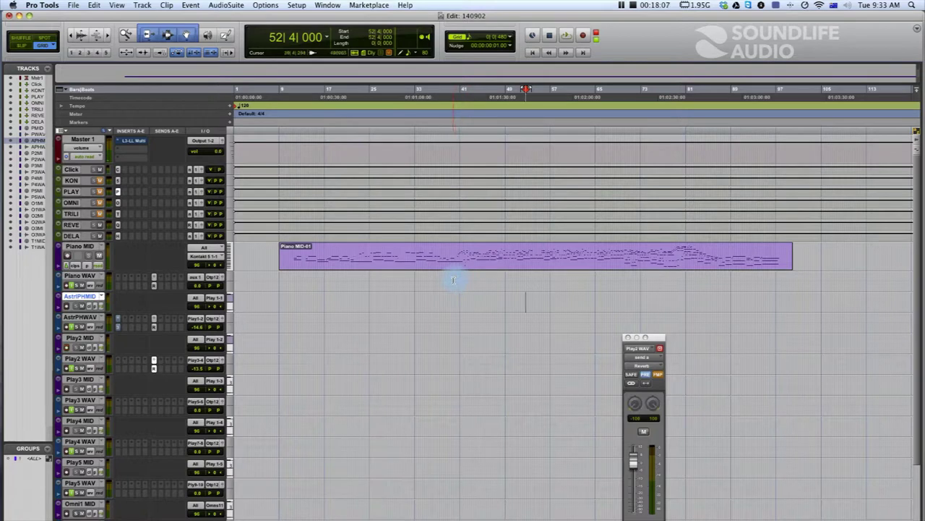
- Play the piano back from 29|1|480 to rehearse the choir part over it
left_click(393, 280)
key("space")
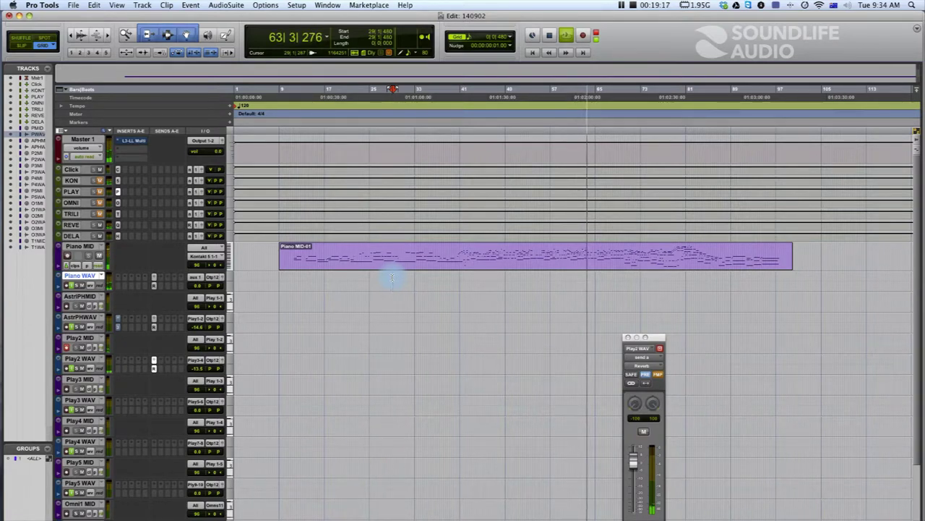
key("space")
- Place the cursor at 37|4|480 and rename the Play2 tracks Choir MID and Choir WAV
left_click(443, 280)
double_click(78, 336)
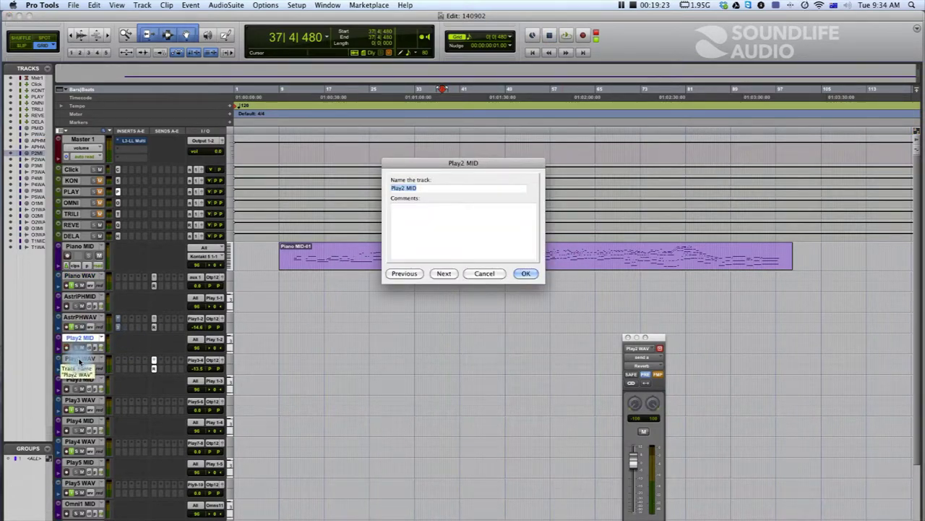
type("Choir")
key("super+Right")
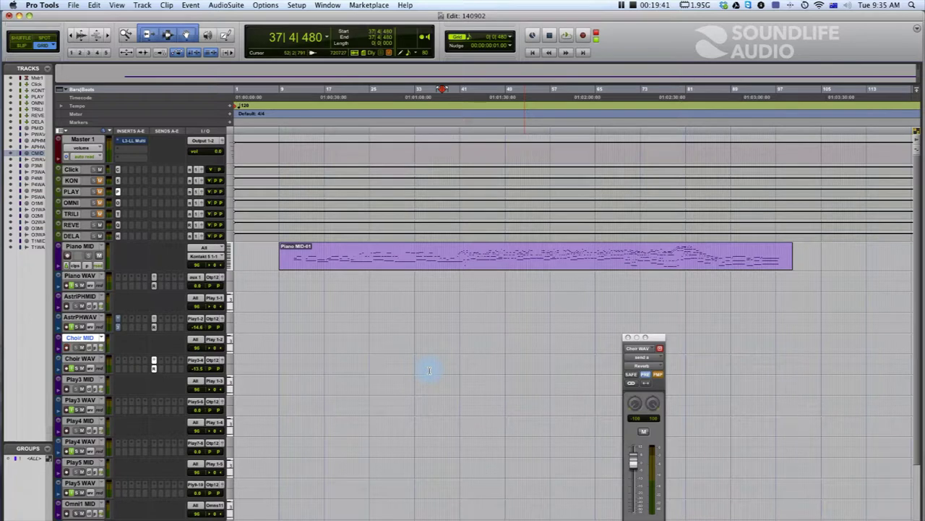
- Record the choir part on the Choir MID track from bar 37 and trim the clip's end to a 33-bar length
key("super+space")
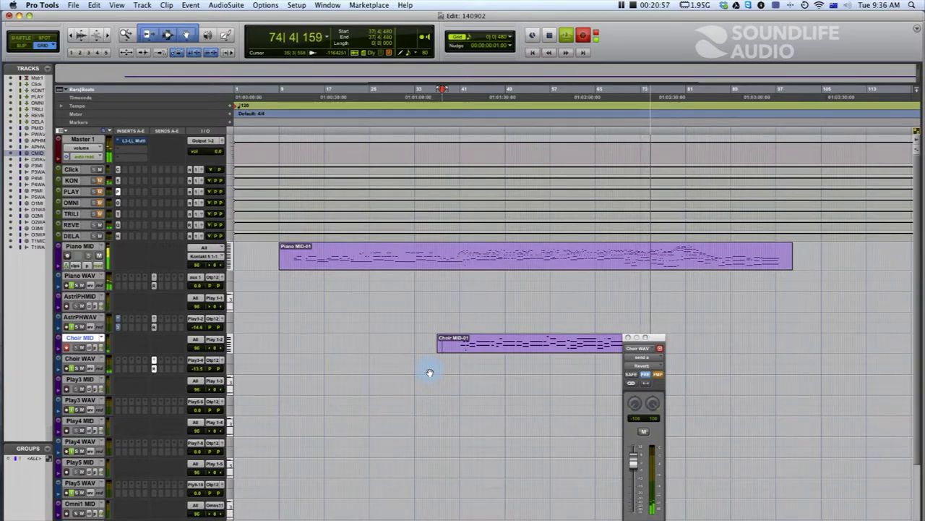
key("space")
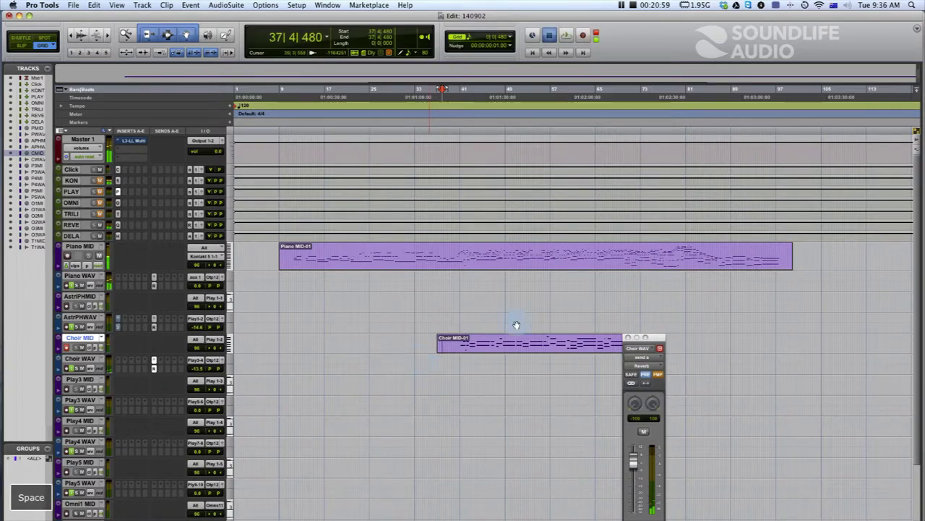
left_click_drag(657, 340, 650, 401)
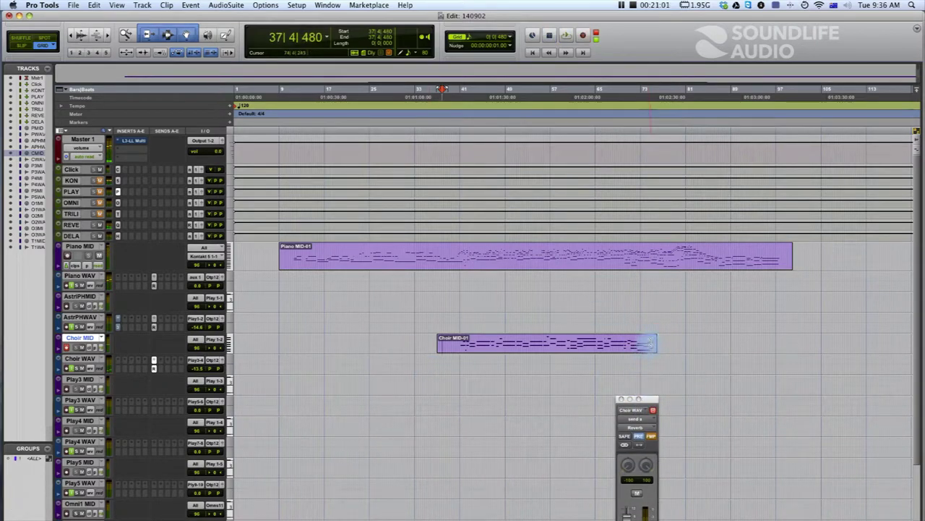
left_click_drag(652, 340, 620, 345)
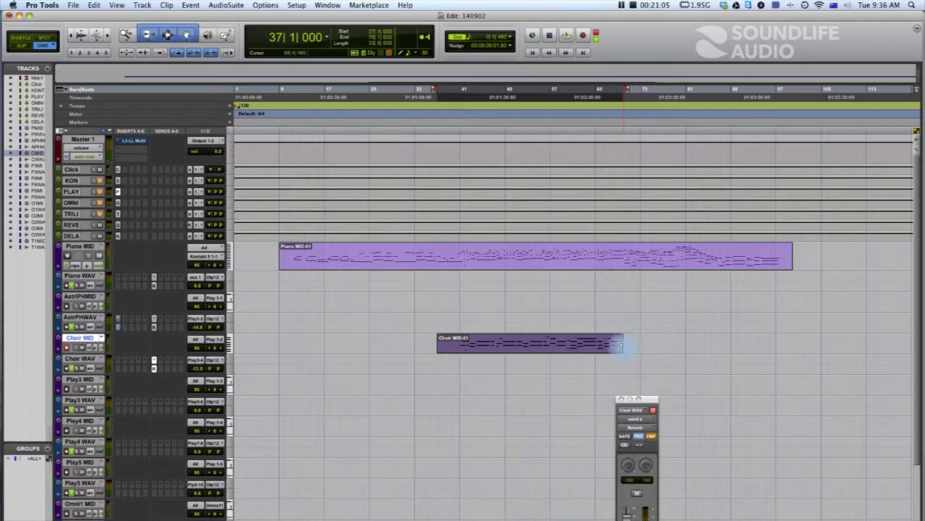
- Play back from 68|3|000 to hear the end of the recorded choir clip with the piano
left_click(615, 340)
key("space")
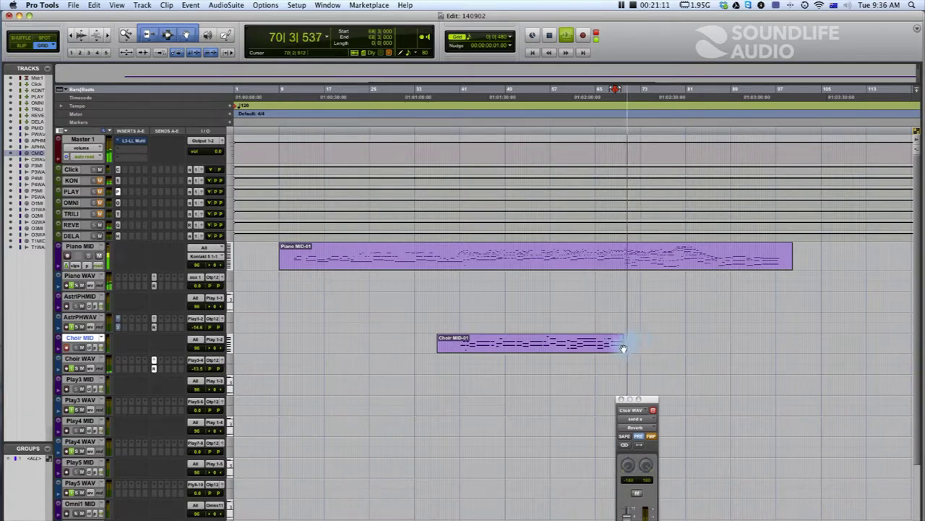
key("space")
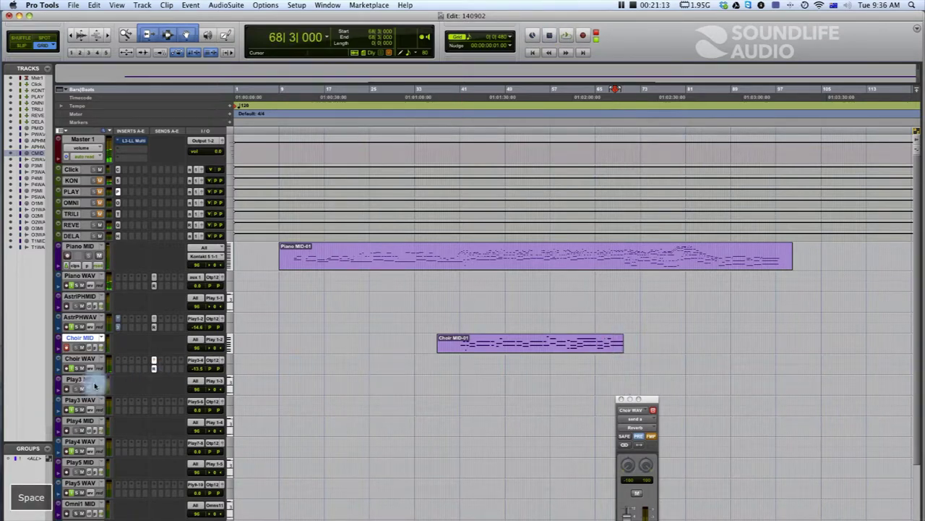
- Switch record arming from Choir MID to Play3 MID and enter the name Choir Ahh MID for that track
left_click(67, 347)
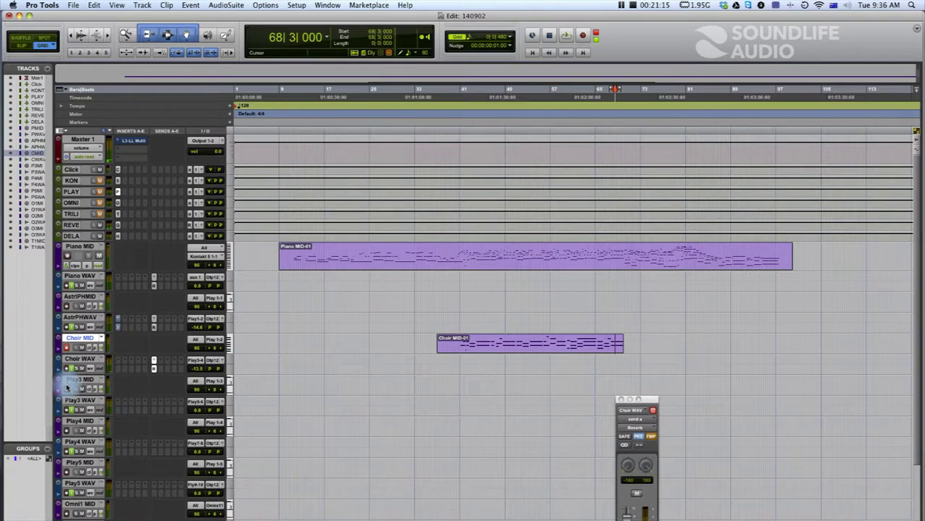
left_click(67, 388)
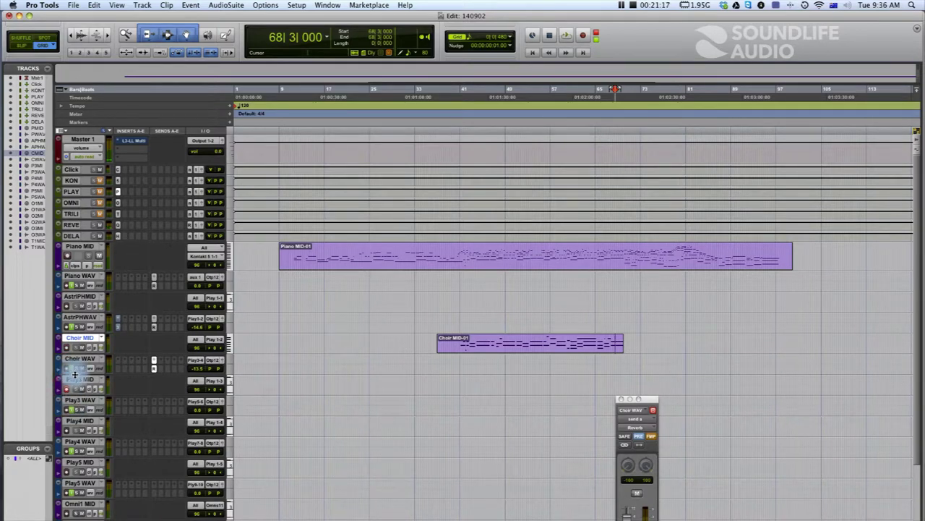
double_click(76, 380)
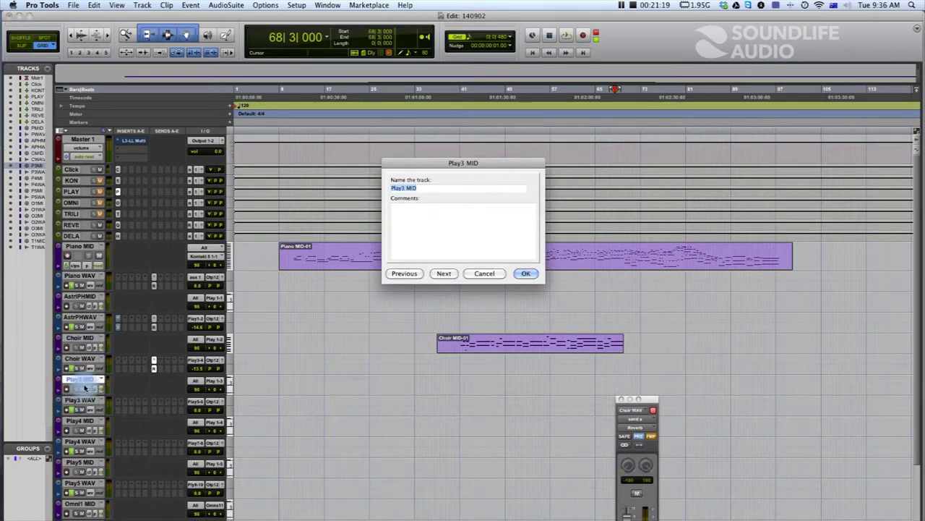
type("Choir")
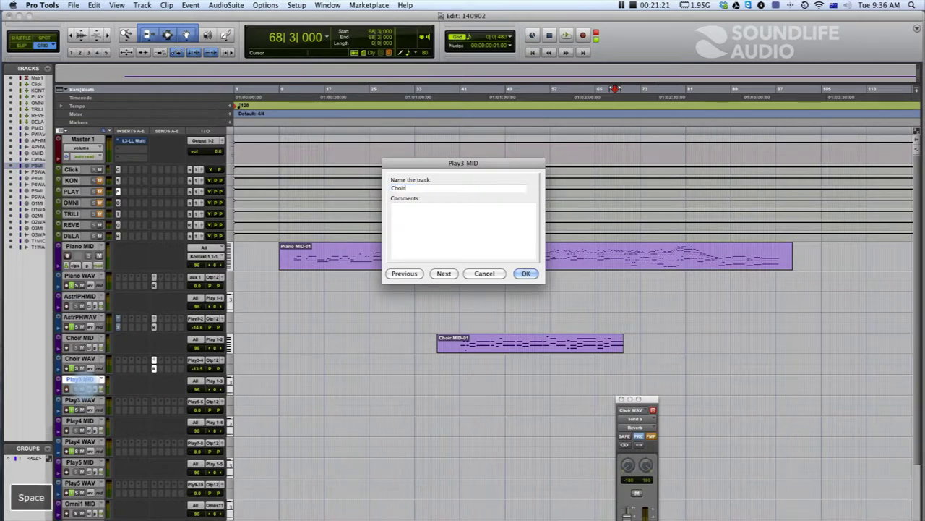
type(" Ahh M")
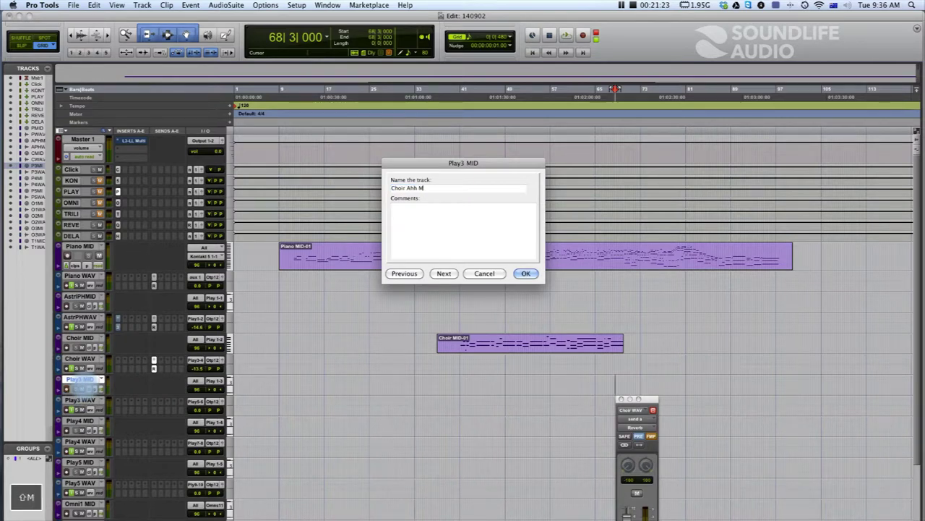
- Reuse the new MIDI track name to rename the Play3 WAV track Choir Ahh WAV
key("super+a")
key("super+c")
key("super+Right")
key("super+v")
key("BackSpace")
key("BackSpace")
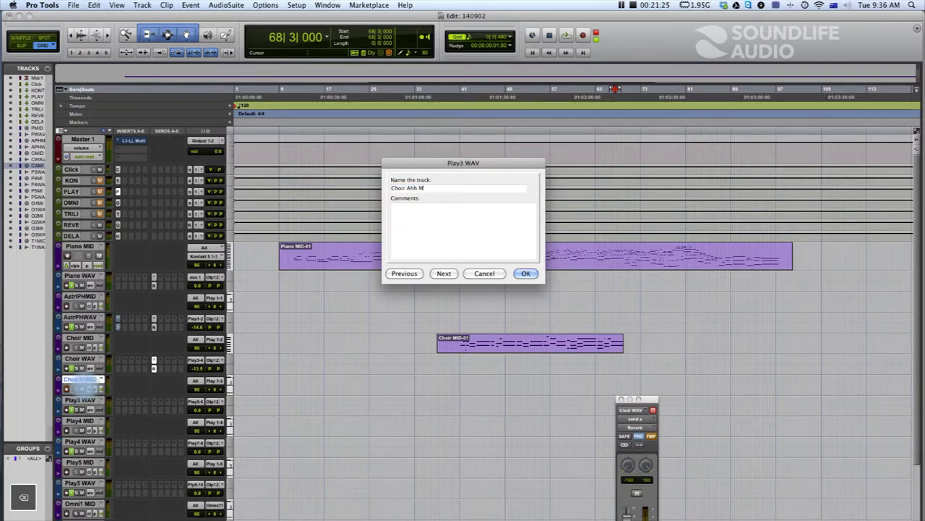
type("WAV")
key("Return")
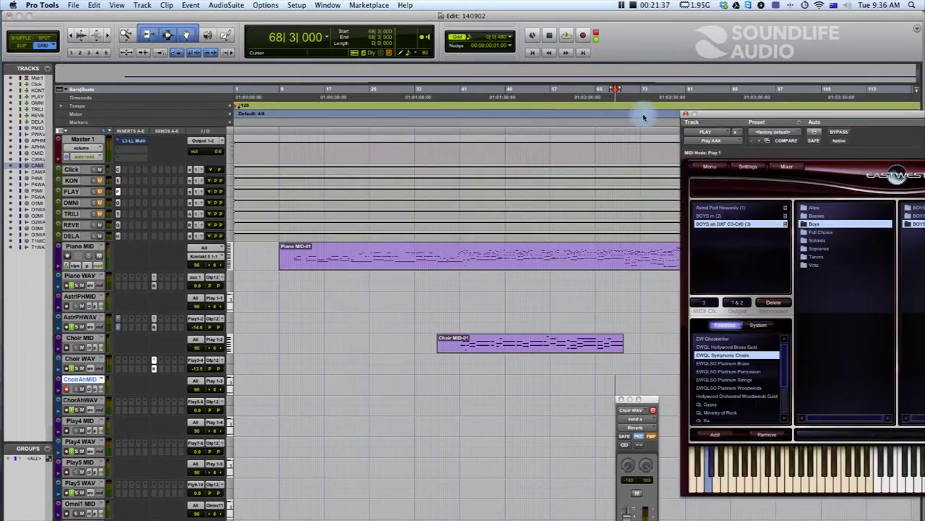
- Add the BOYS ah DXF C0-C#0 vowel instrument in PLAY and delete the instrument already loaded on channel 3
left_click_drag(644, 118, 454, 101)
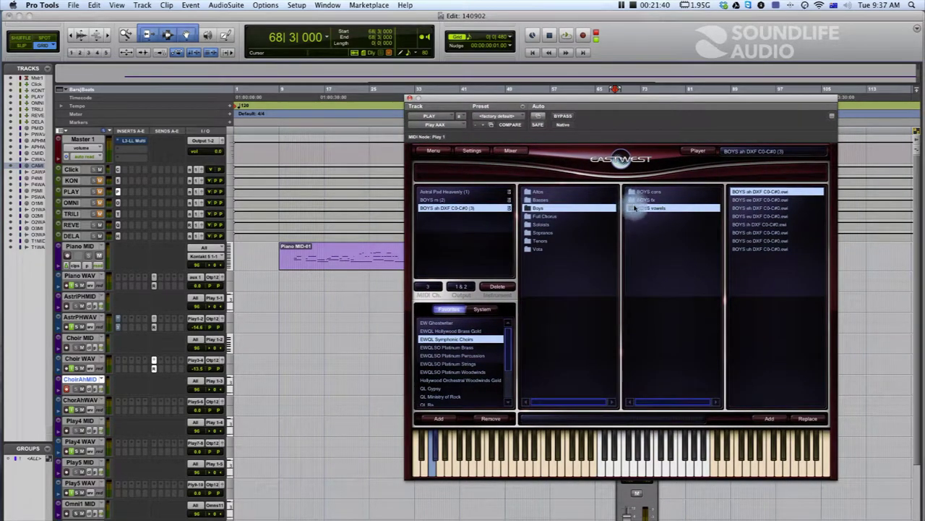
double_click(757, 192)
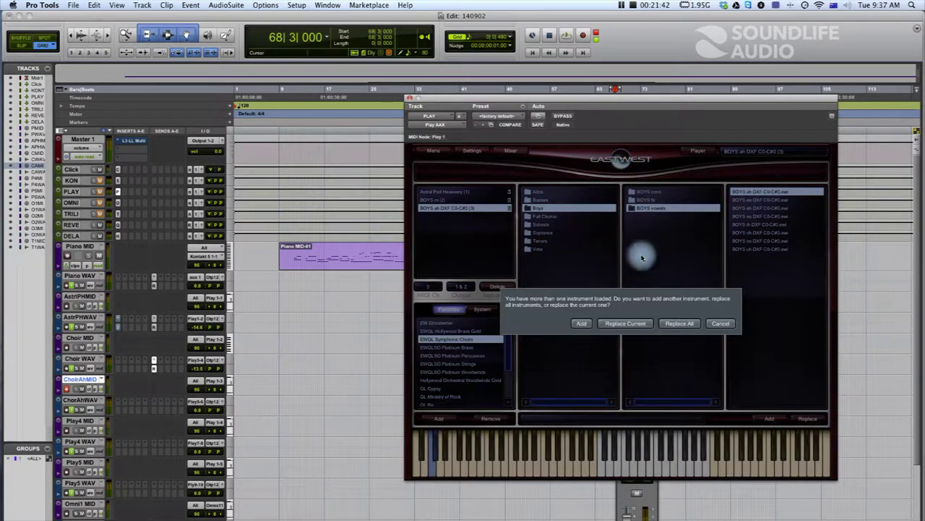
left_click(580, 325)
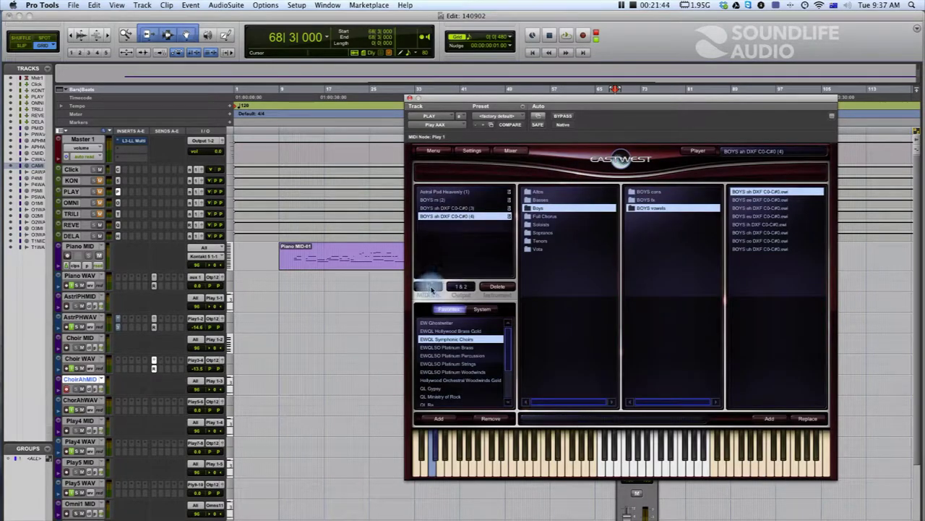
left_click(455, 208)
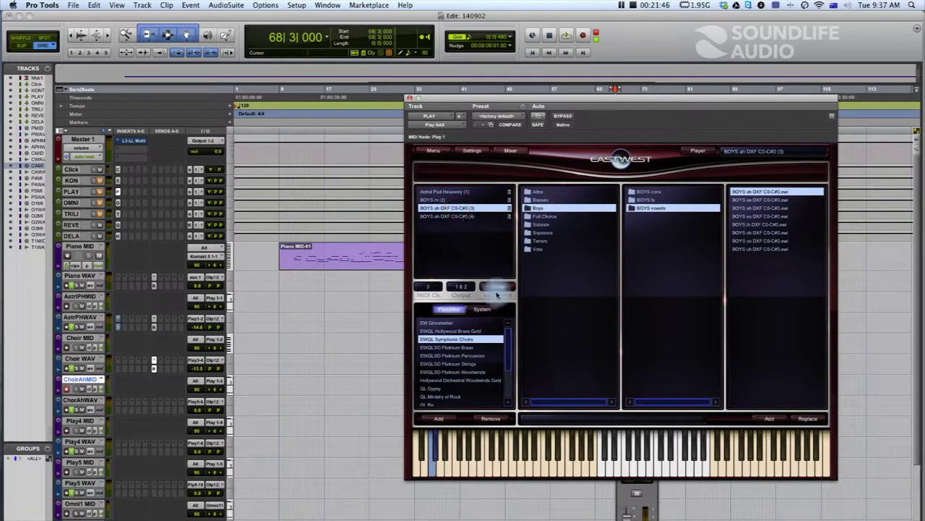
left_click(498, 288)
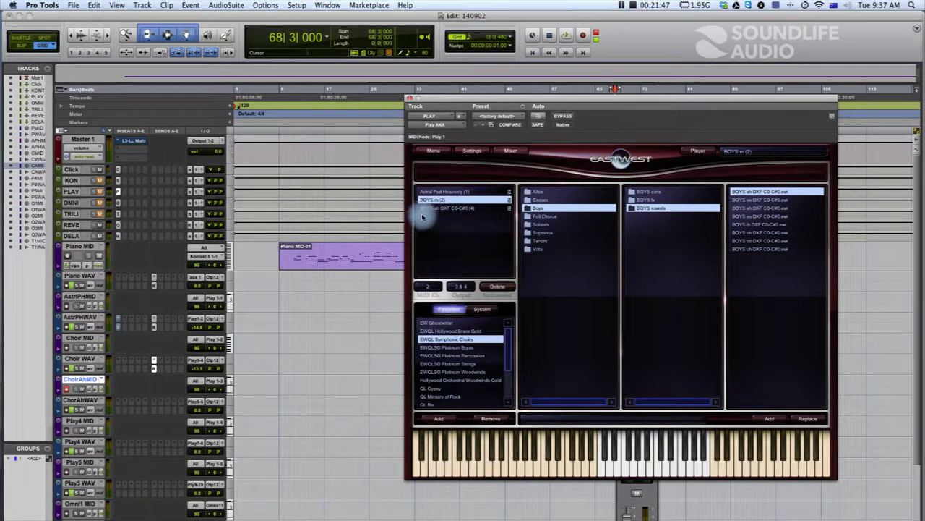
- Assign the newly added boys choir instrument to MIDI channel 3 and outputs 5 & 6 in PLAY
left_click(430, 287)
left_click(426, 316)
left_click(463, 286)
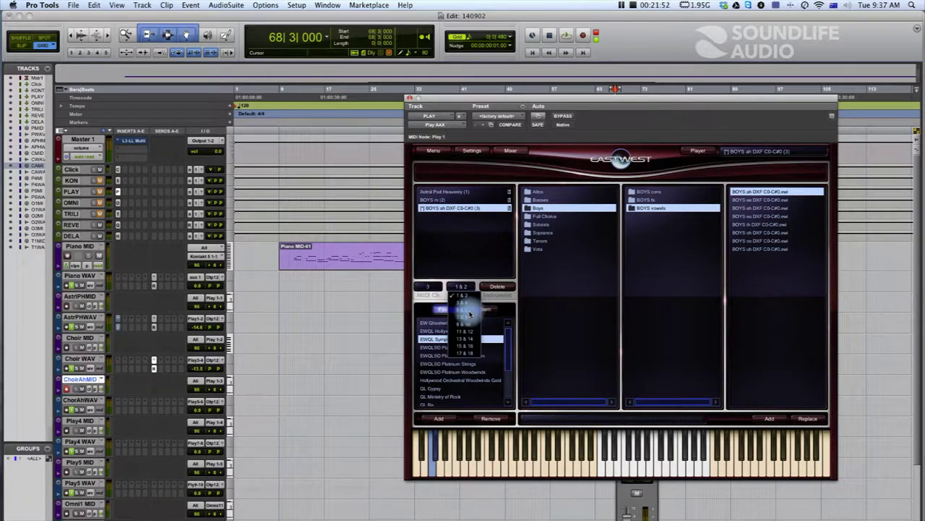
left_click(470, 311)
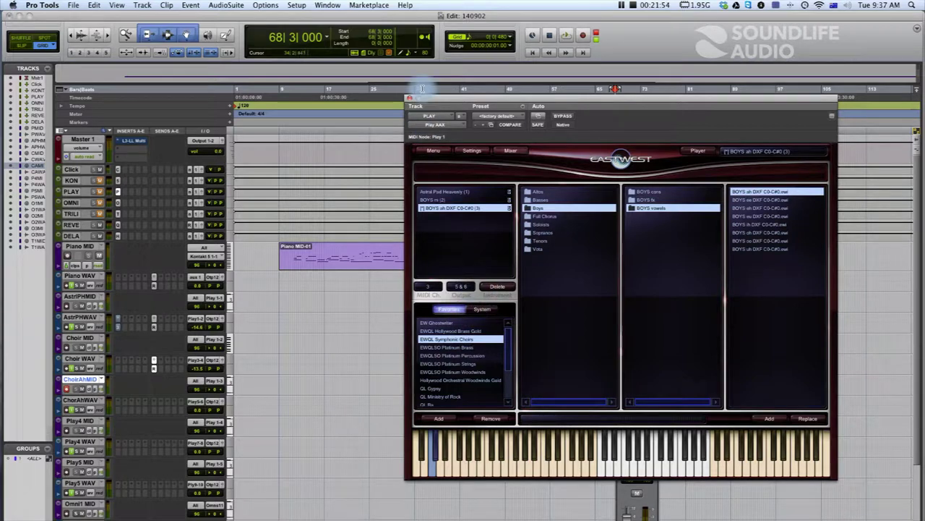
- Set the Choir Ahh WAV track's input to the PLAY plug-in's outputs 5-6
left_click_drag(426, 99, 500, 99)
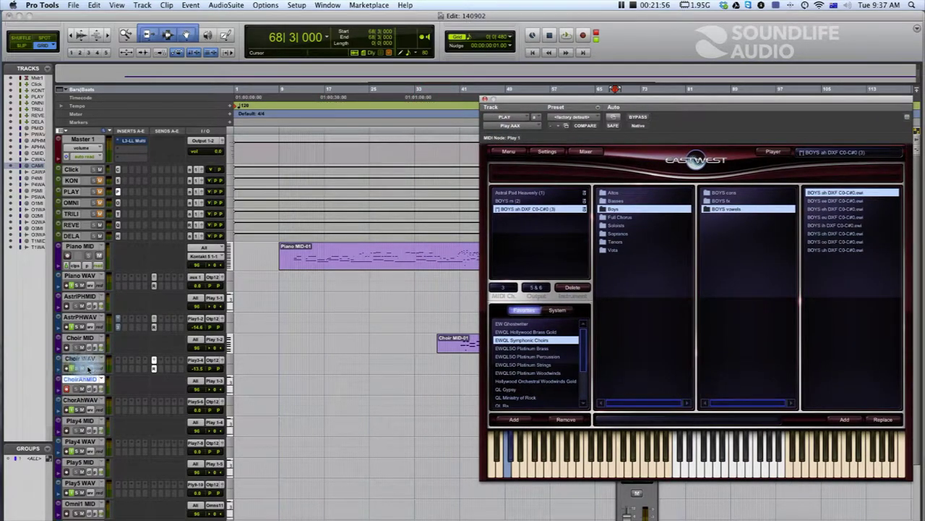
left_click(193, 402)
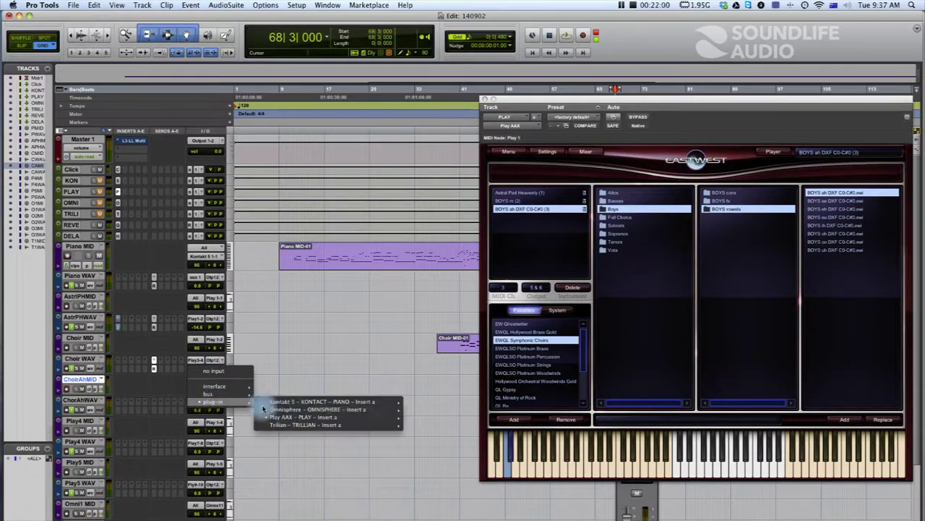
mouse_move(390, 417)
left_click(425, 428)
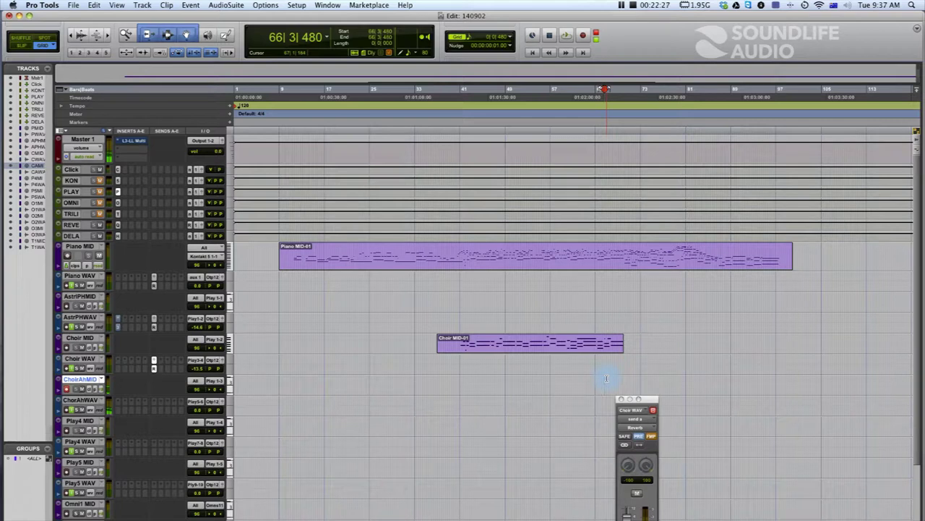
- Rehearse over playback from 66|3|480 and set the Choir Ahh WAV track volume to -13.5
key("space")
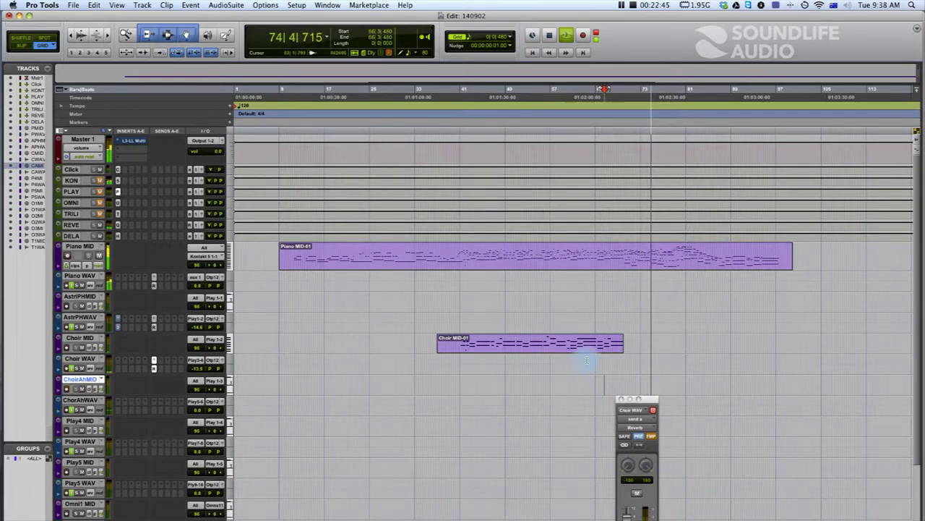
key("space")
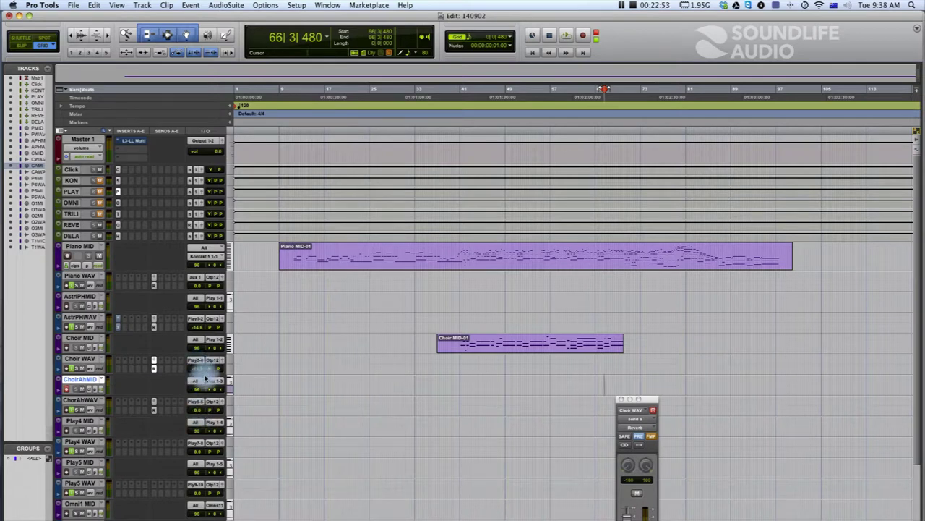
left_click(198, 411)
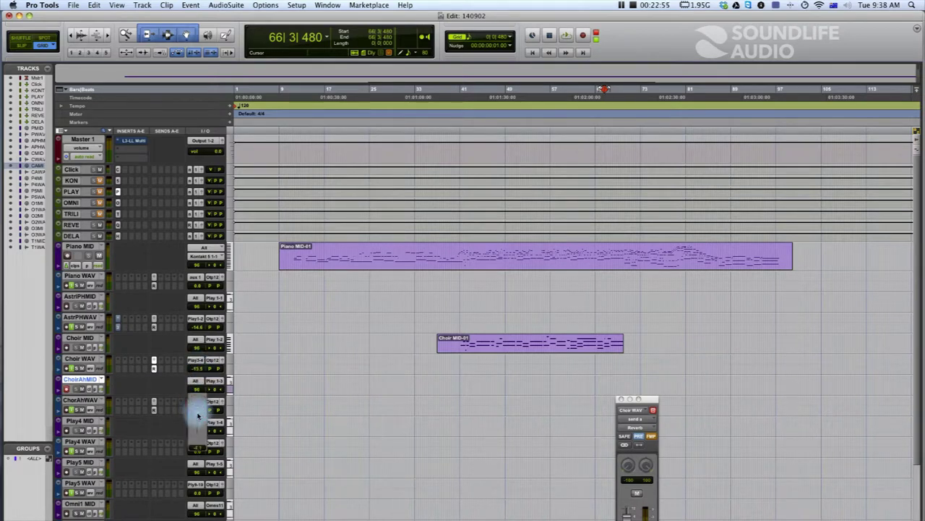
left_click_drag(198, 423, 193, 417)
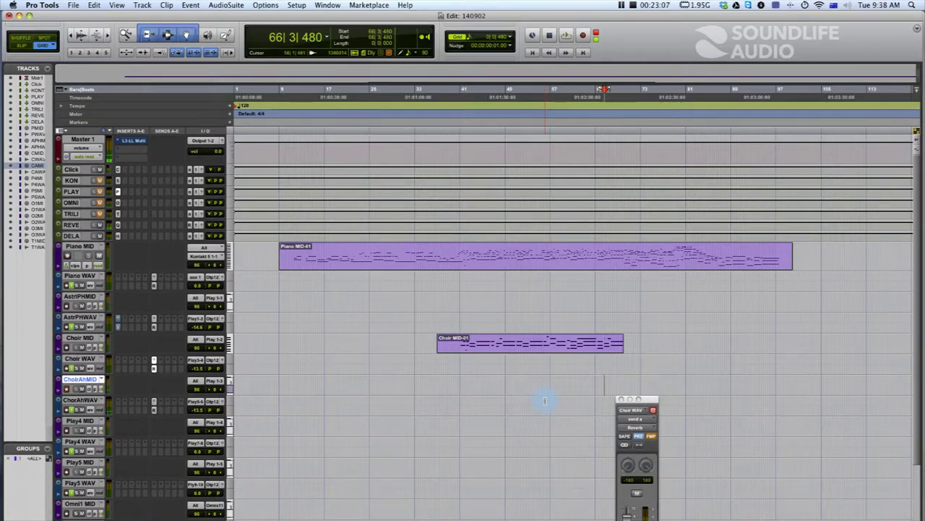
- Record the second choir part on the Choir Ahh MID track from 66|3|480 to about bar 92
key("super+space")
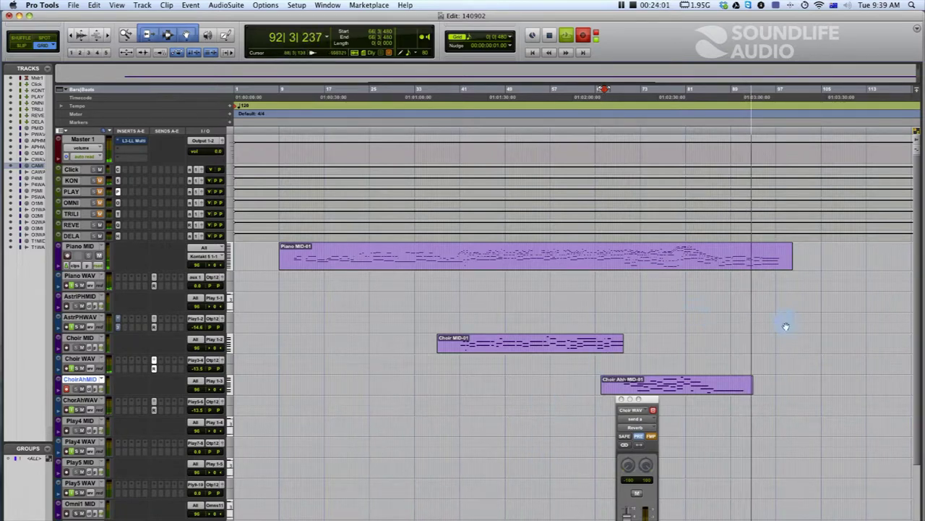
key("space")
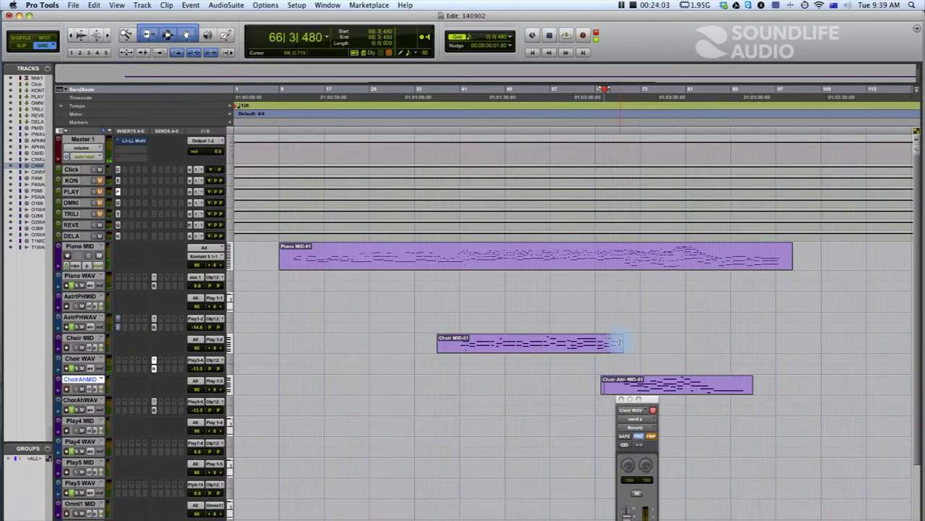
- Show the sustain (64) controller lane under Choir MID and drop the sustain to zero just after the clip's end
left_click(60, 351)
left_click(83, 359)
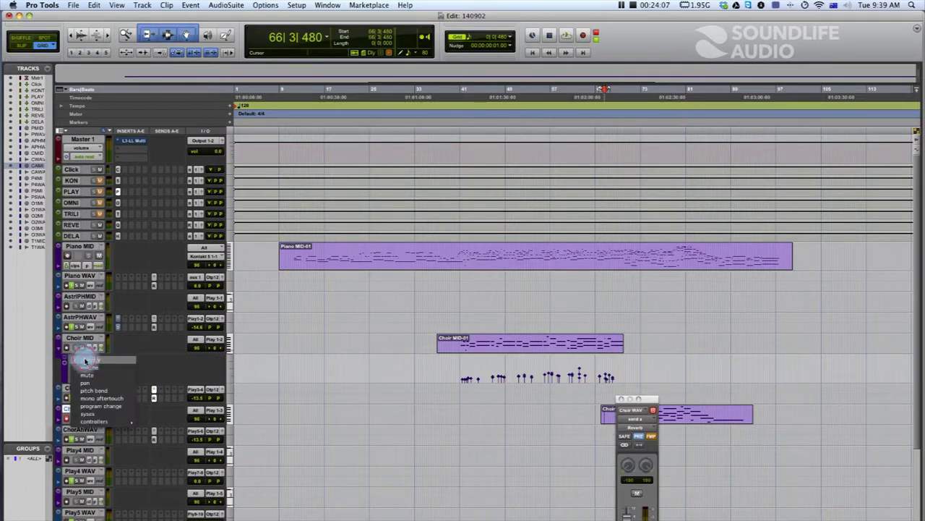
mouse_move(128, 421)
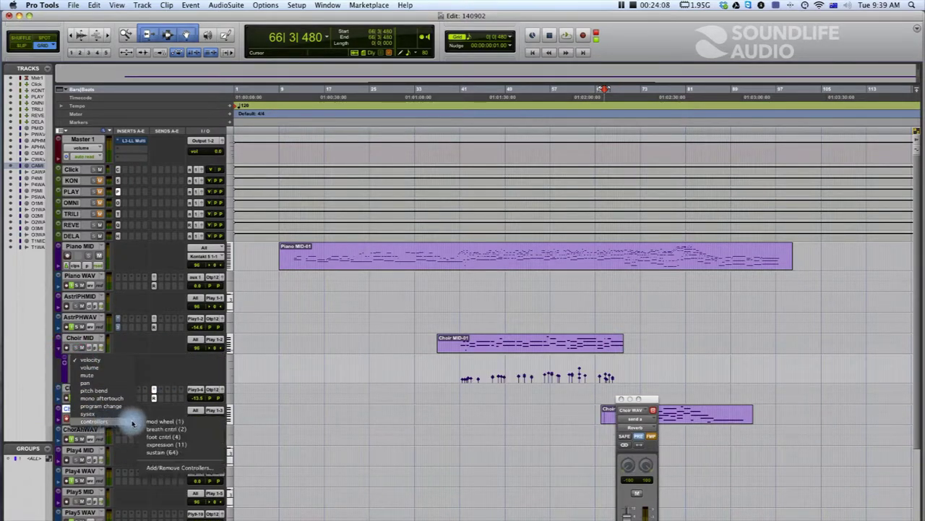
left_click(163, 453)
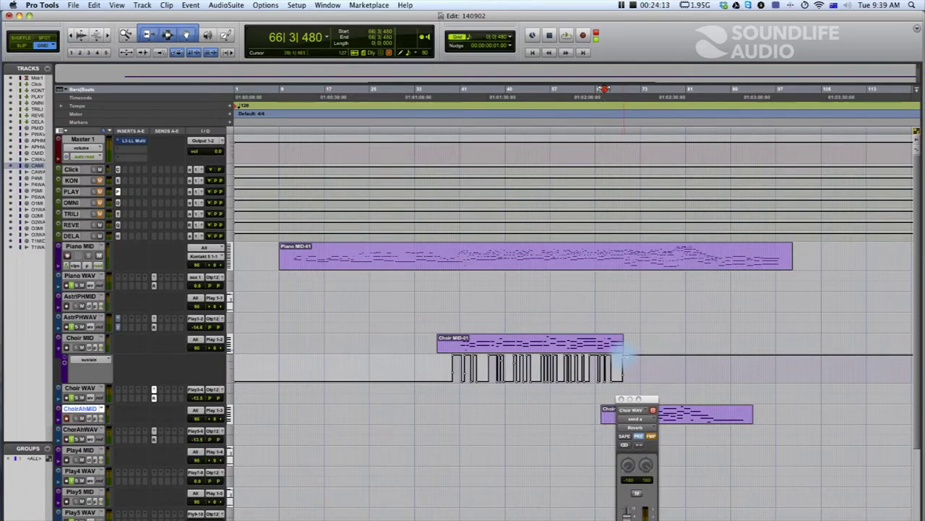
key("F8")
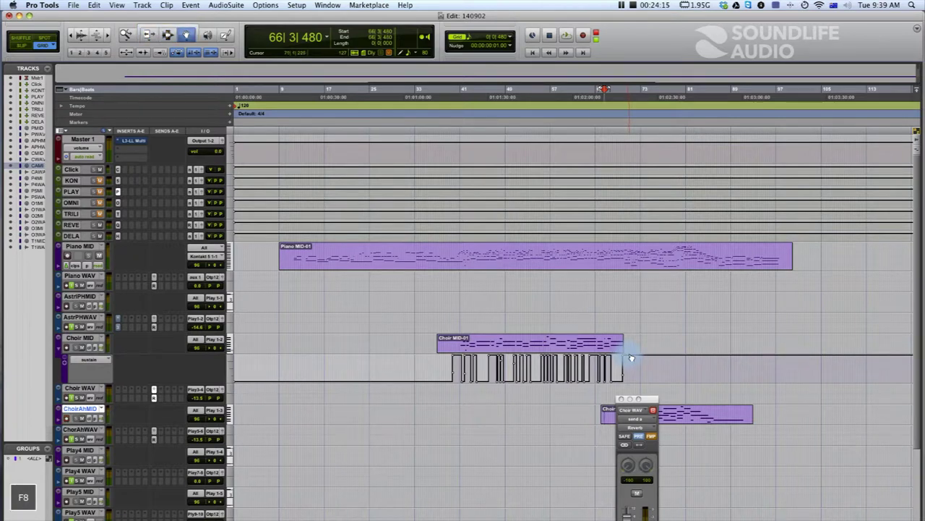
left_click_drag(626, 356, 629, 397)
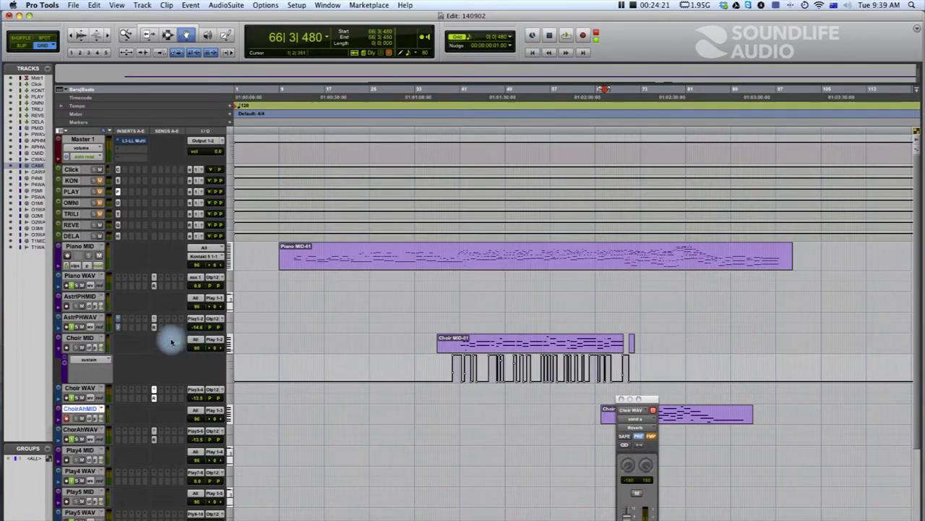
- Arm Choir MID and record its closing part from 86|2|000, discarding the first take and recording again to about bar 97
left_click(66, 348)
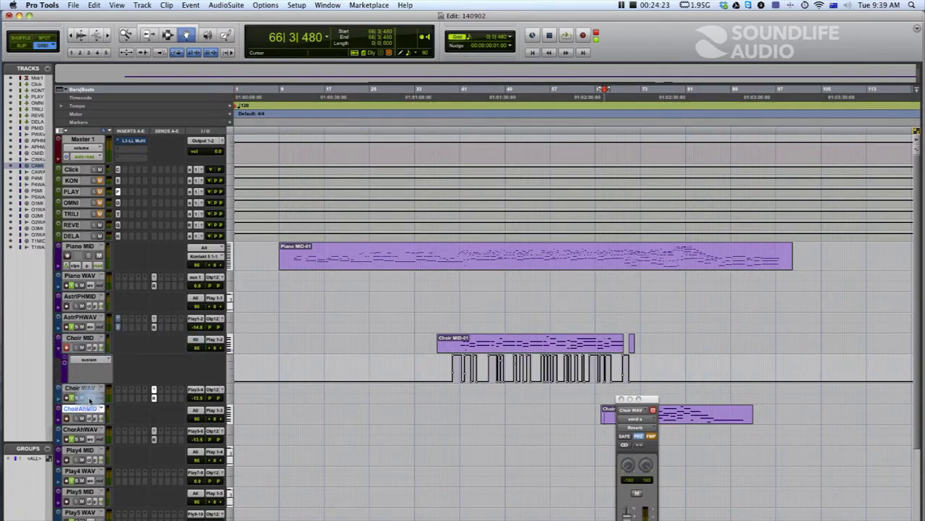
key("F6")
left_click(726, 334)
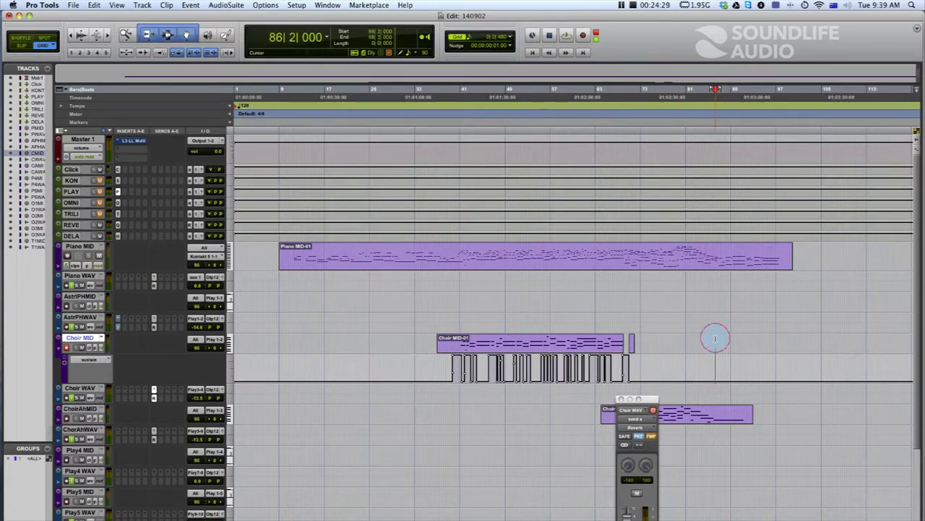
key("space")
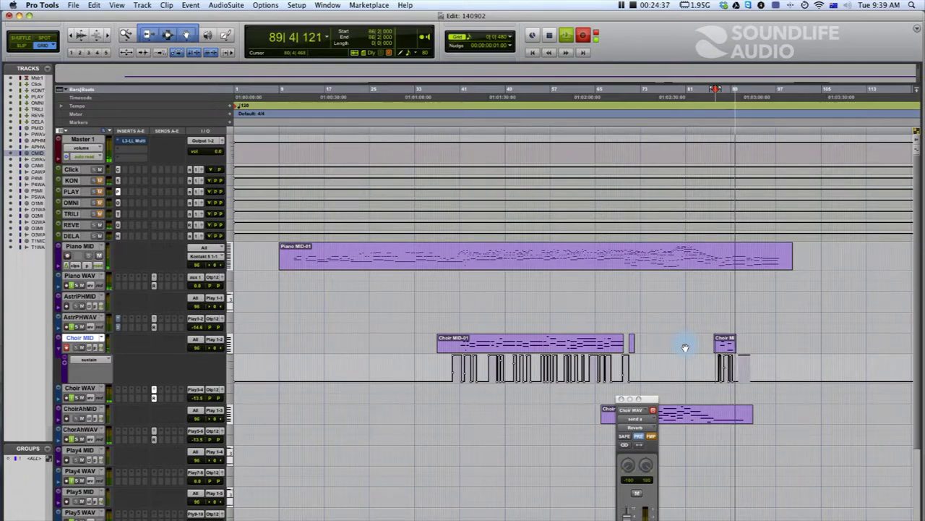
key("super+period")
key("super+space")
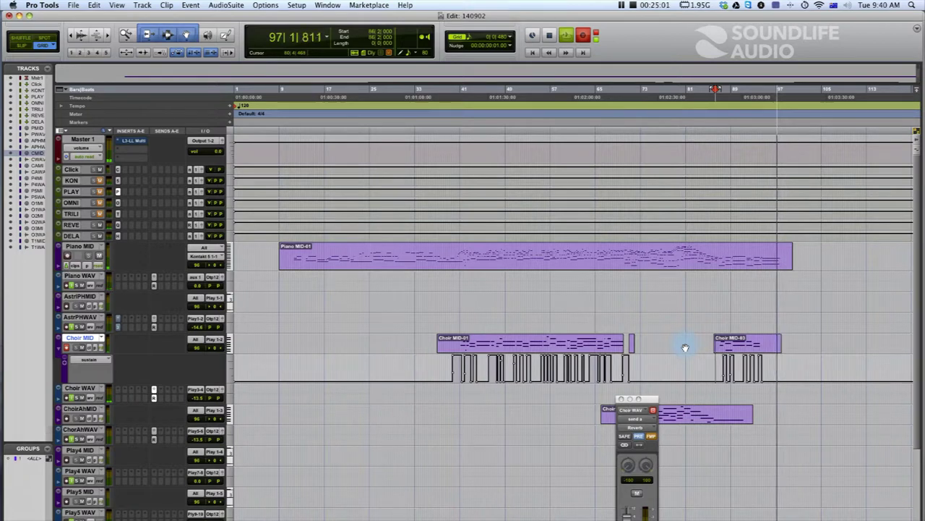
key("space")
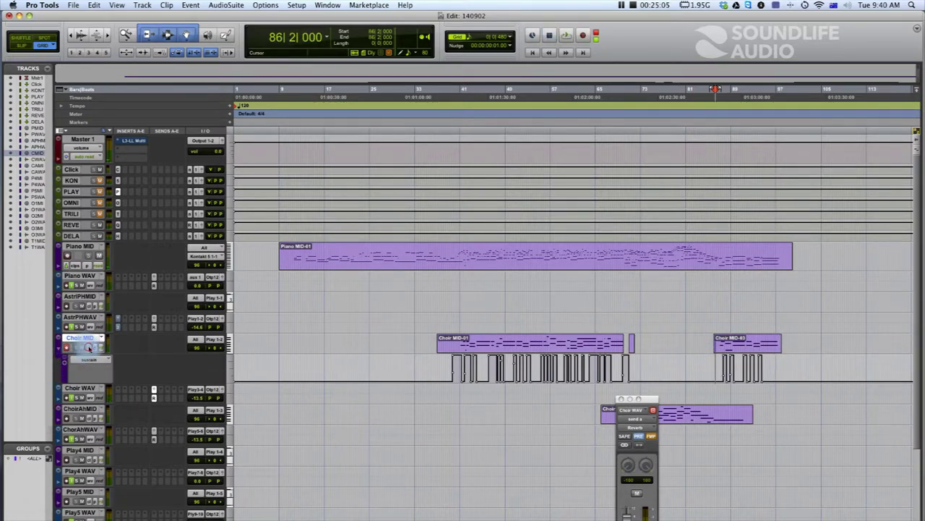
- Show the Choir MID track's notes at an enlarged track height and select the final two notes around bar 94
left_click(88, 347)
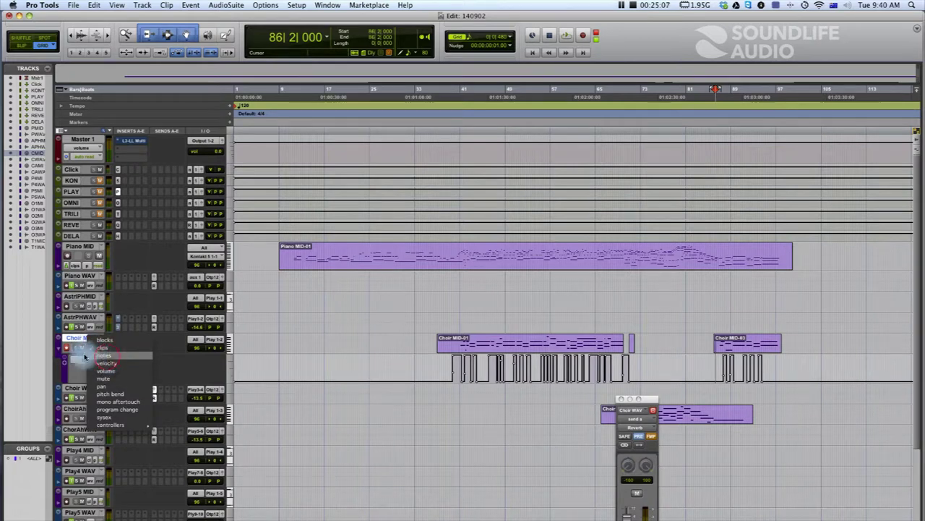
left_click(101, 355)
left_click_drag(85, 353, 85, 473)
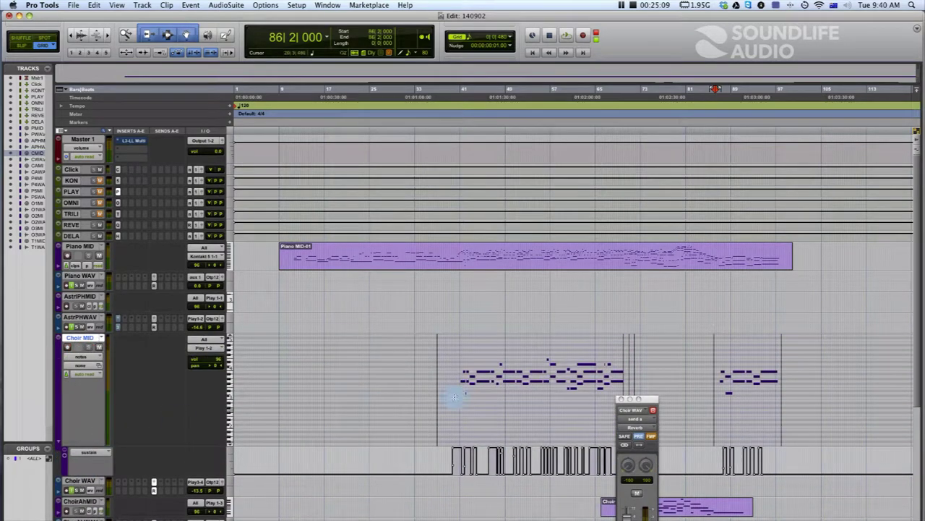
left_click(763, 372)
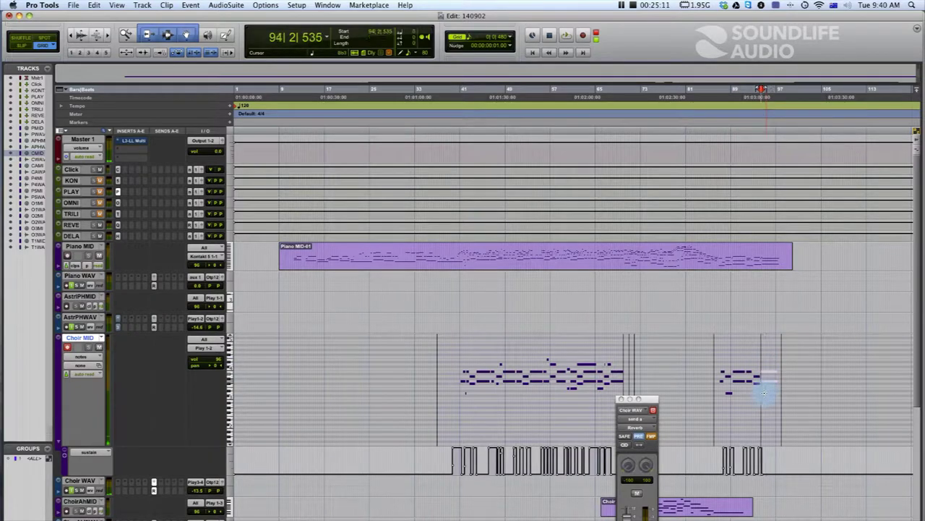
key("t")
key("t")
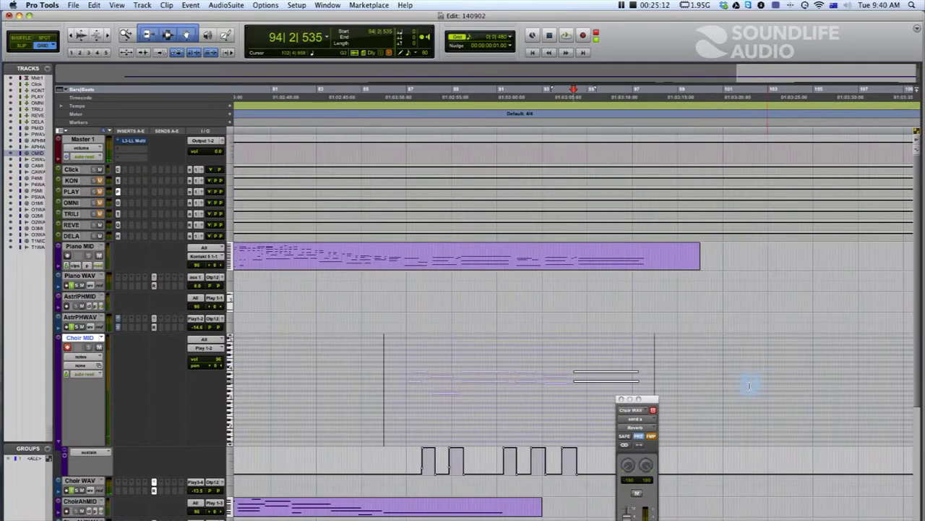
- Trim the starts of the final two Choir MID notes in Slip mode, adjust the pair at 93|1|263, and play back the ending
left_click(581, 354)
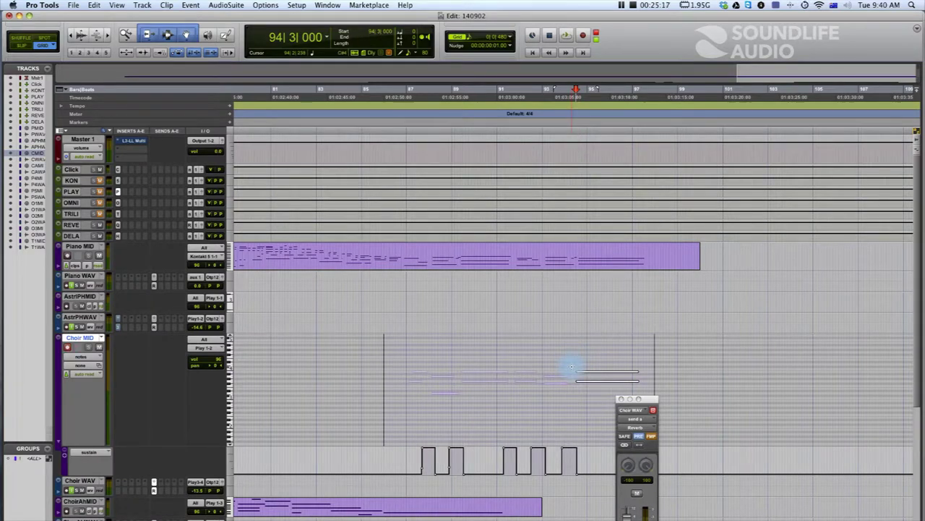
left_click(577, 372)
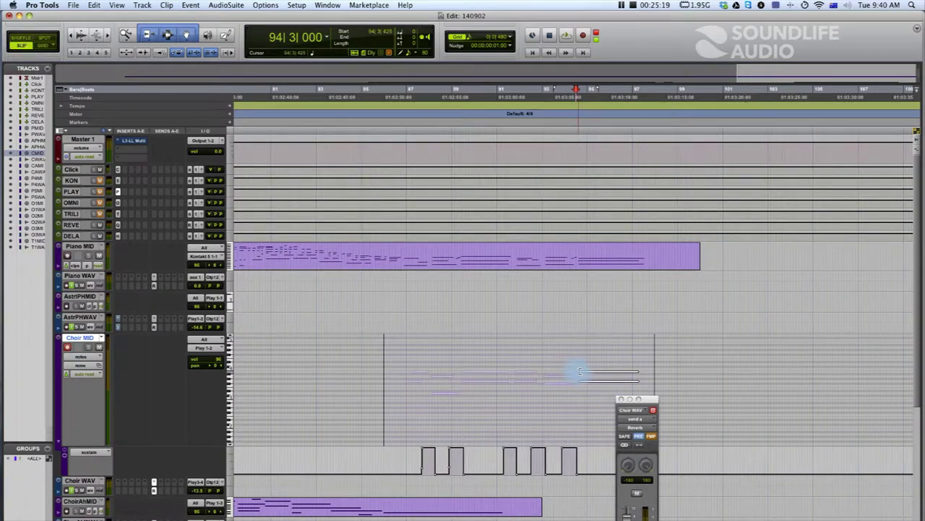
left_click_drag(559, 372, 564, 385)
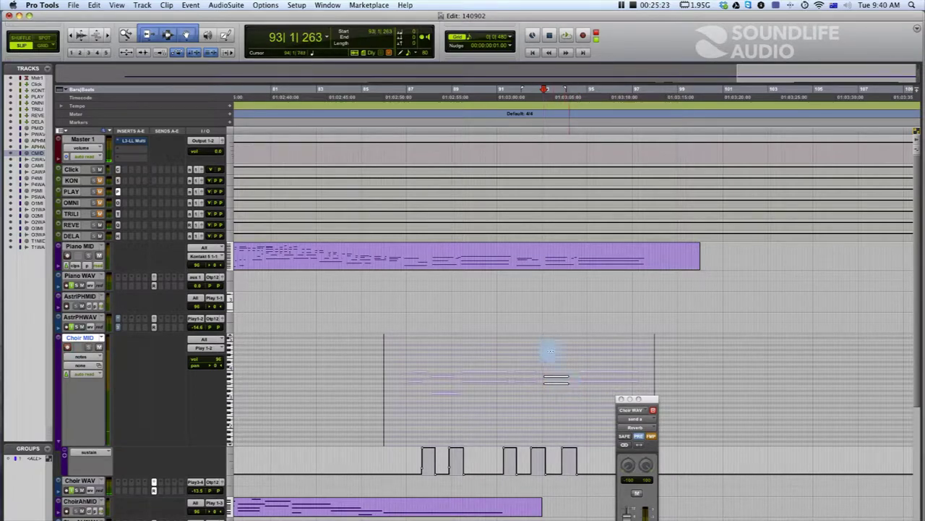
key("space")
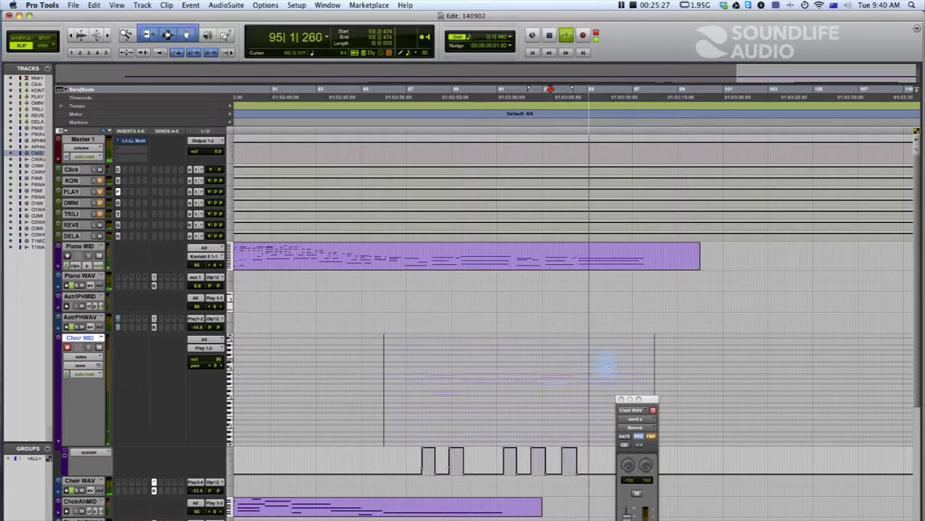
key("space")
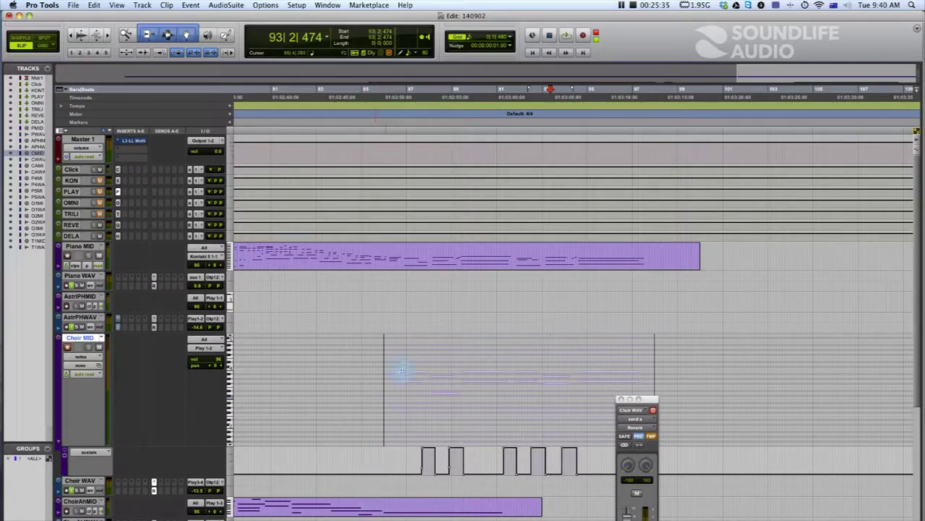
- Return the Choir MID track to its compact clips view and hide its sustain controller lane
key("r")
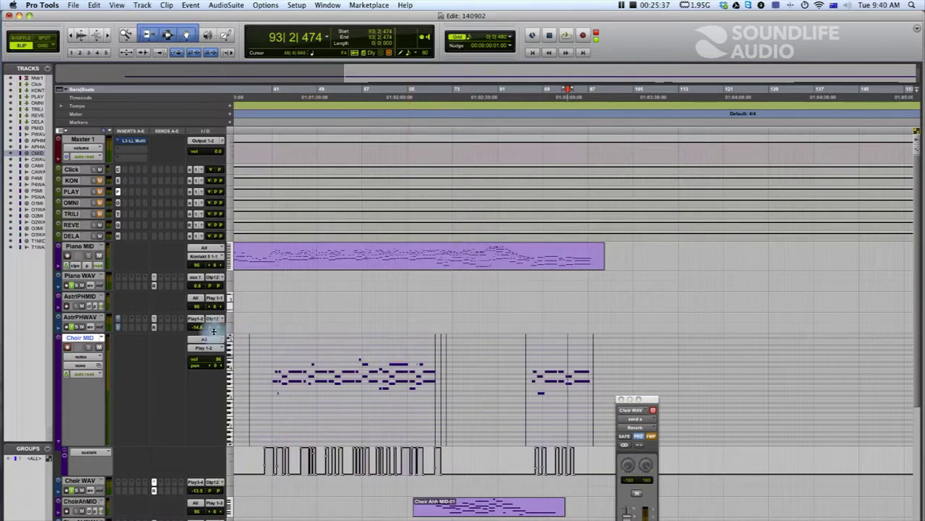
left_click(82, 354)
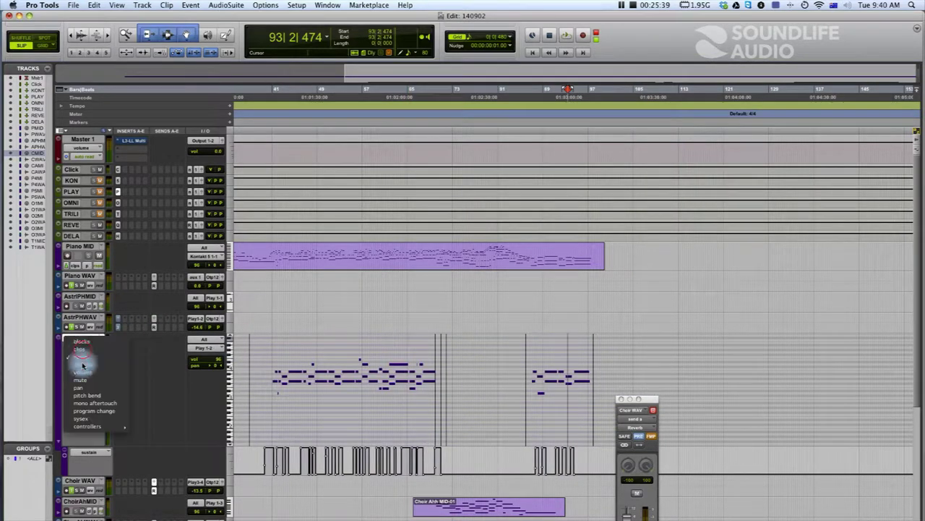
left_click(83, 366)
left_click_drag(88, 446, 56, 352)
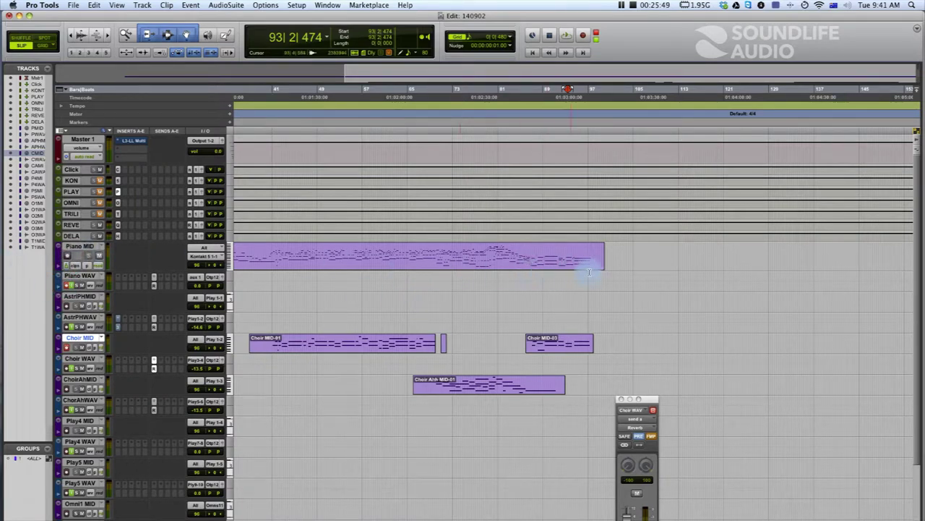
- Arm Piano WAV, Choir WAV and Choir Ahh WAV and record their parts as audio from 10|3|548 to about bar 99
left_click_drag(614, 276, 285, 285)
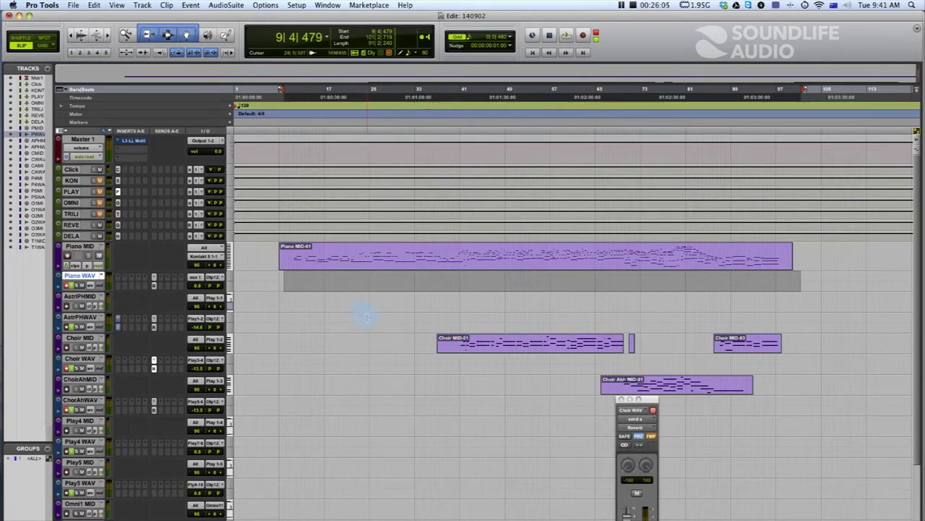
key("super+space")
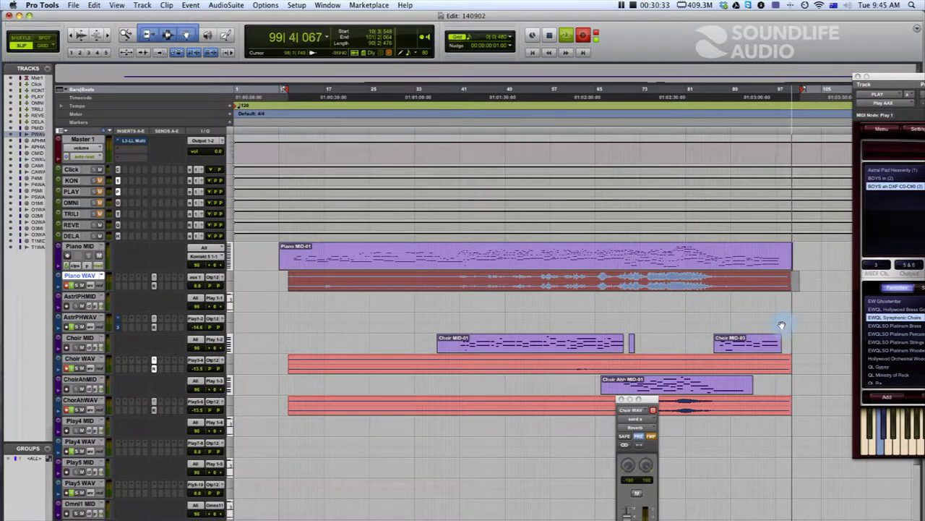
key("space")
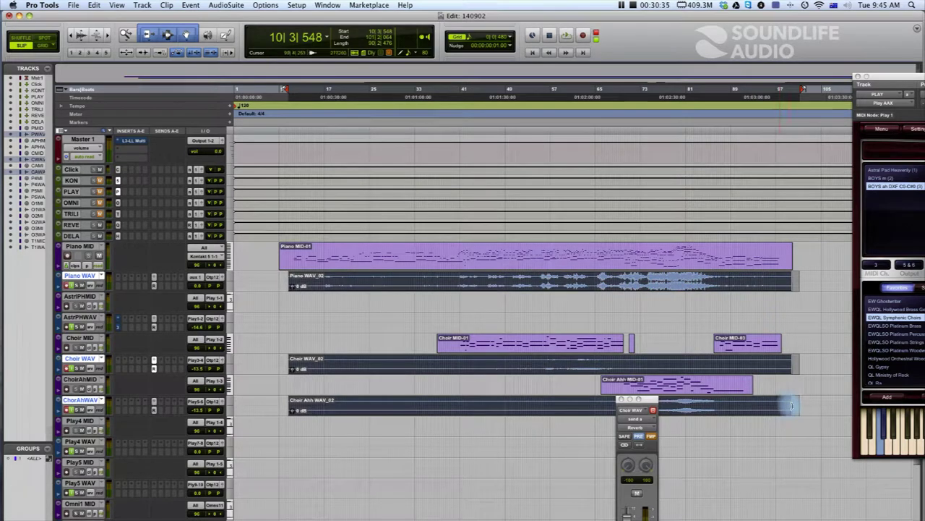
- Trim the end of the Choir Ahh WAV clip to about 90|4|735 and add a Standard, Equal Power fade-out from 82|2|279
left_click_drag(792, 404, 769, 404)
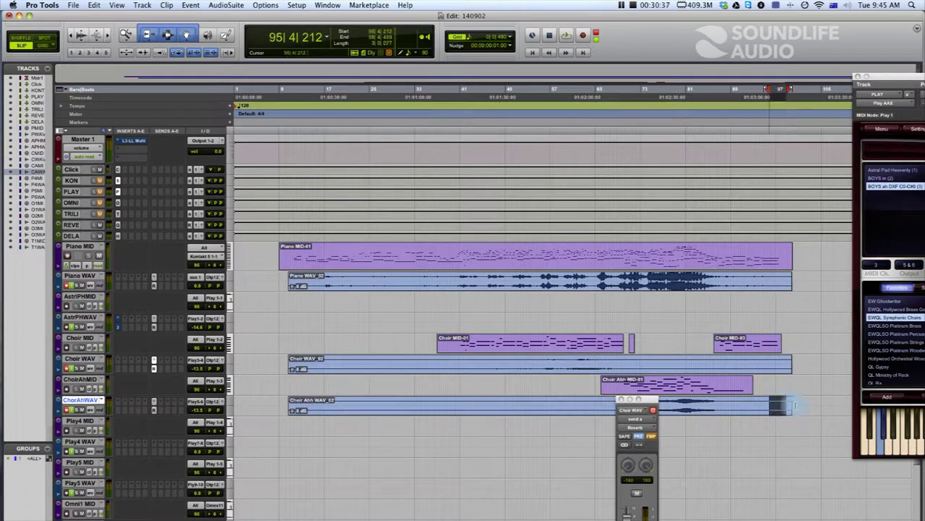
double_click(742, 402)
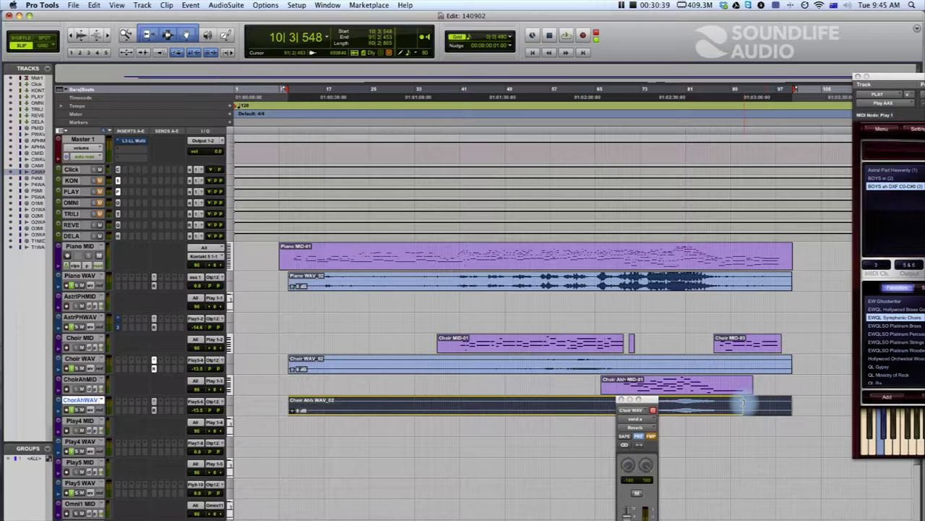
left_click(740, 403)
left_click_drag(738, 402, 696, 405)
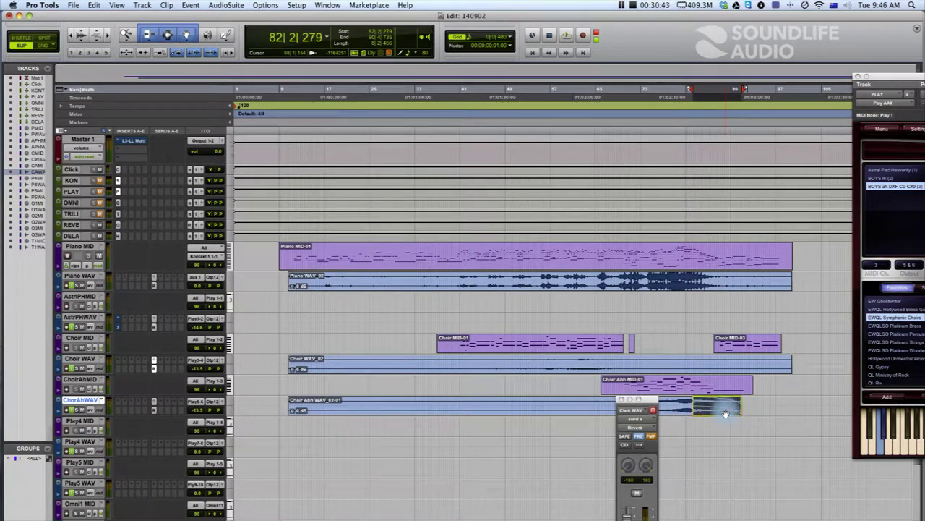
key("super+f")
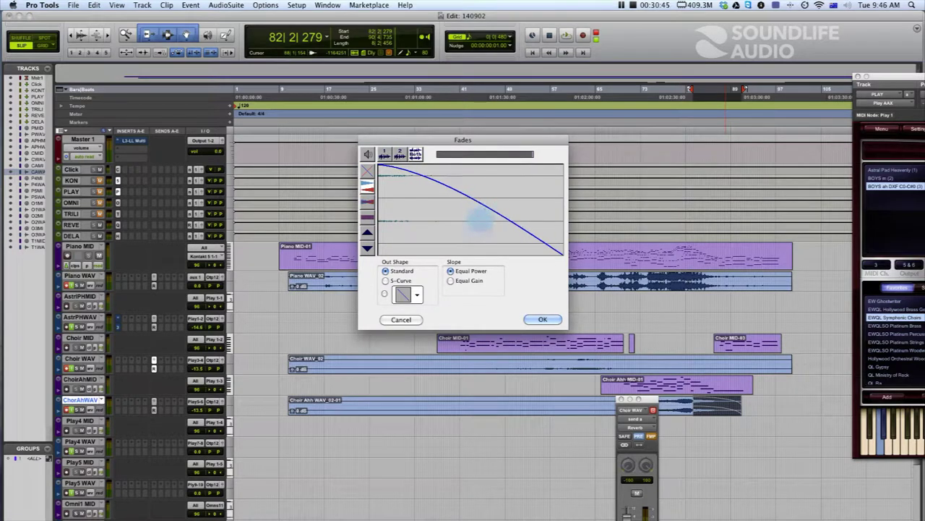
left_click(542, 319)
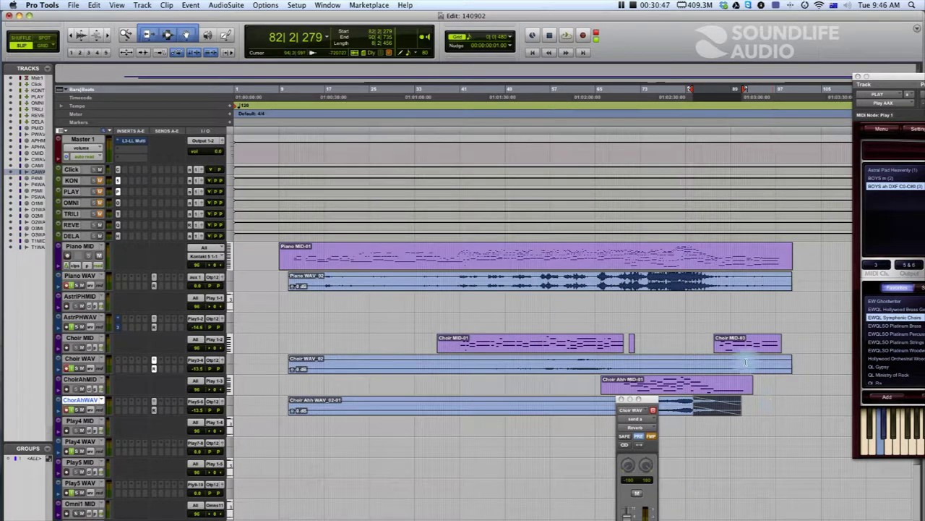
- Trim the Choir WAV clip's end to about 97|3|374, fade it out from 93|4|356, and magnify the audio waveforms
double_click(778, 361)
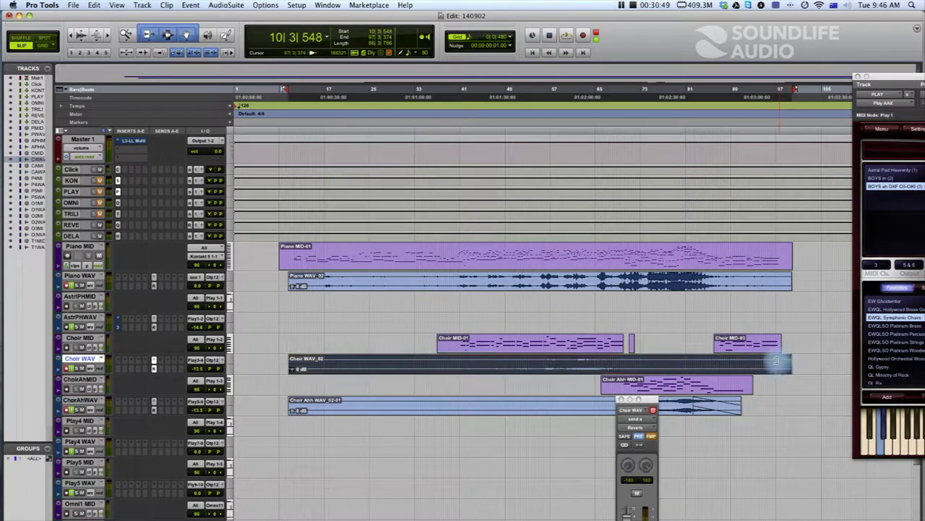
left_click_drag(776, 359, 755, 359)
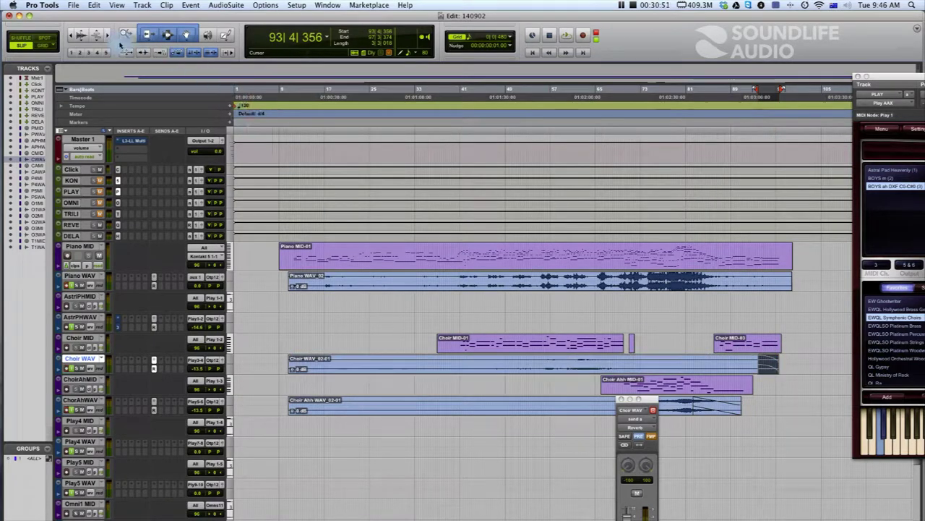
left_click(87, 35)
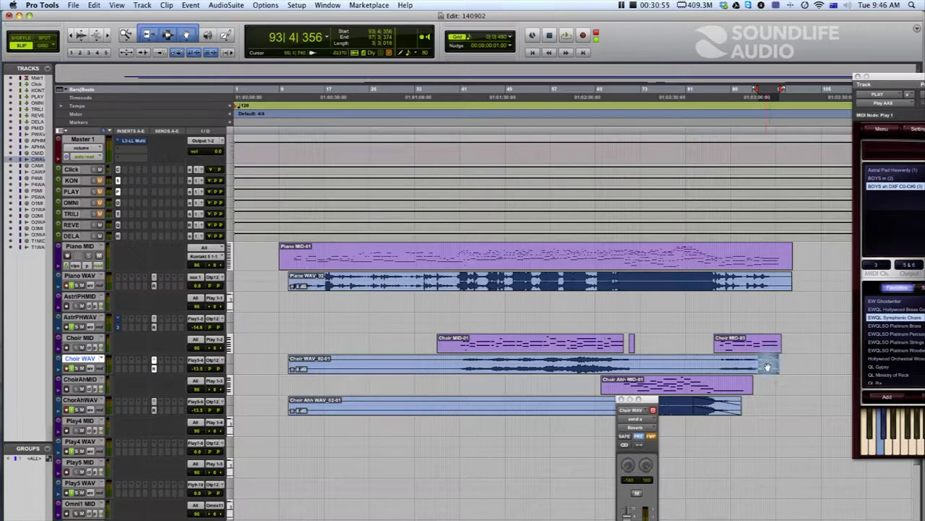
- Disarm the recorded audio tracks, mute the MIDI tracks behind them, and play back the ending from 83|3|722
left_click(701, 359)
key("space")
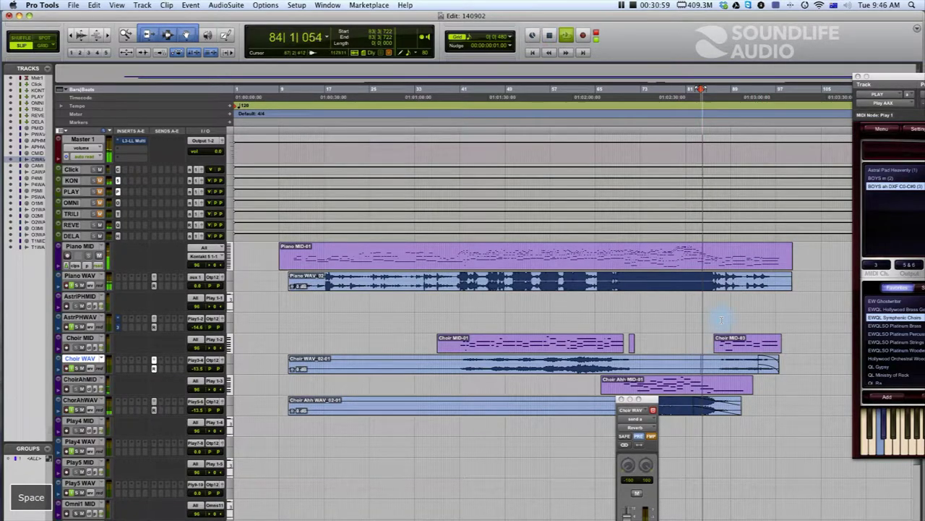
key("space")
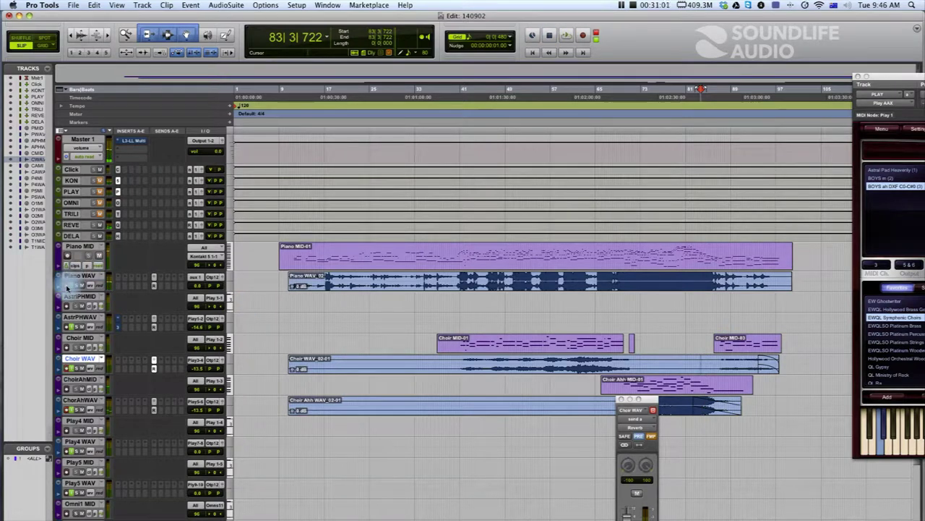
key("alt")
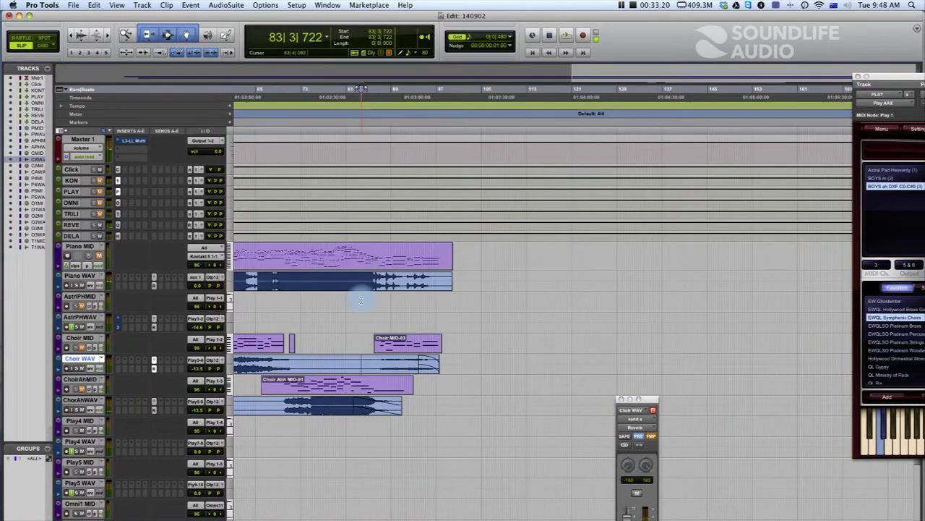
key("space")
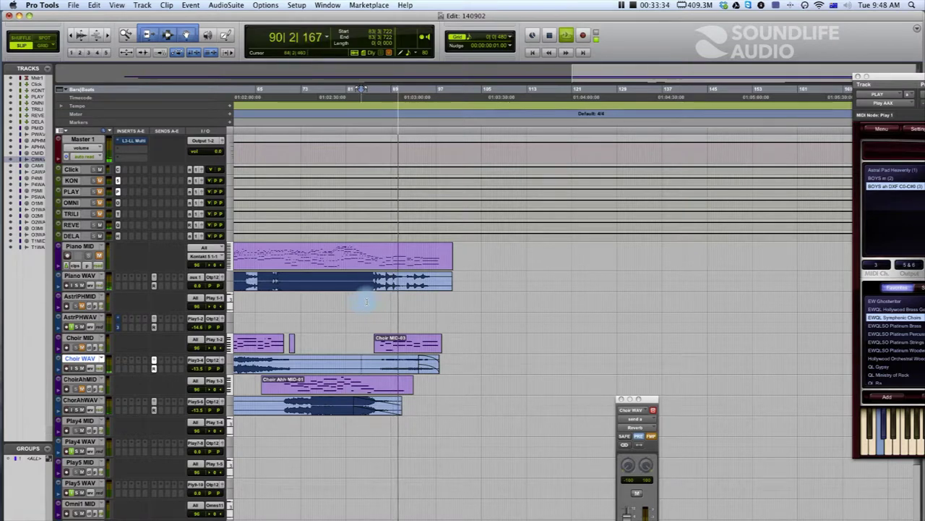
key("space")
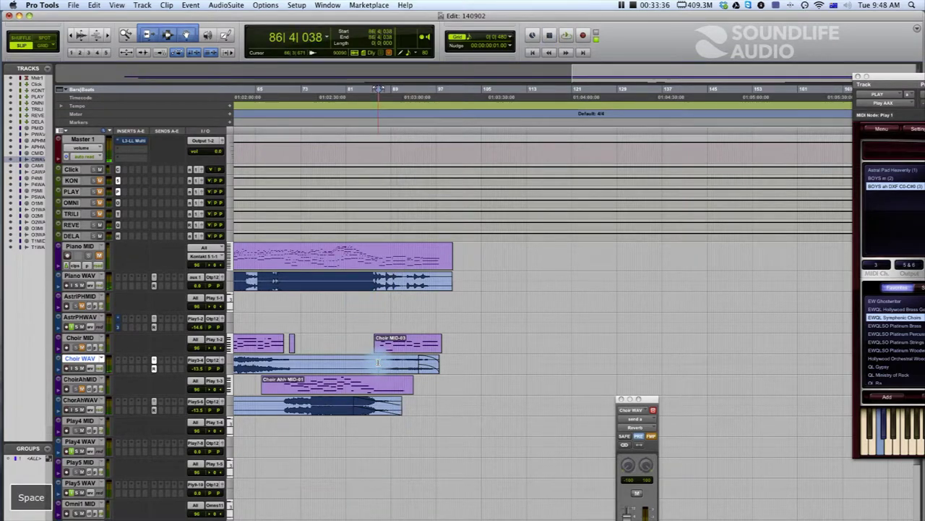
- Split the Choir WAV clip at 86|4|038, add a fade from there to 88|2|177, and close the PLAY plug-in window
key("b")
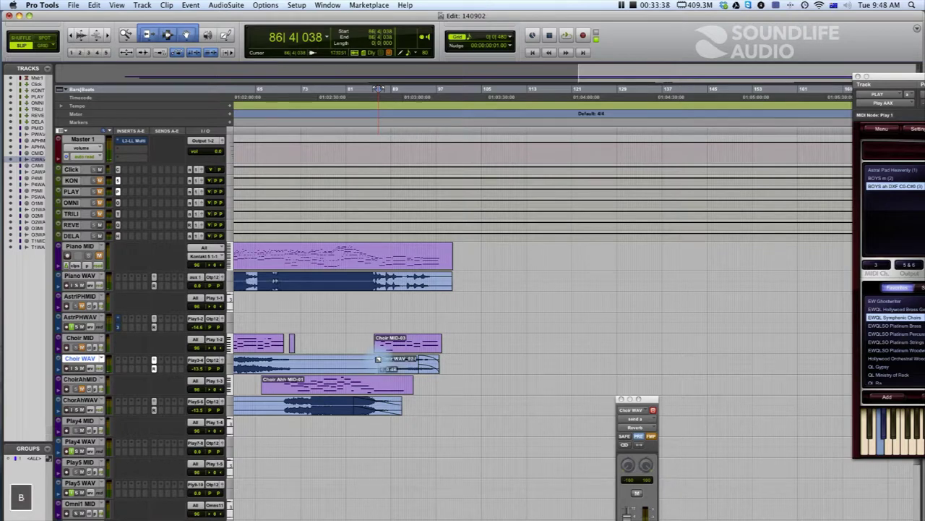
left_click(381, 359)
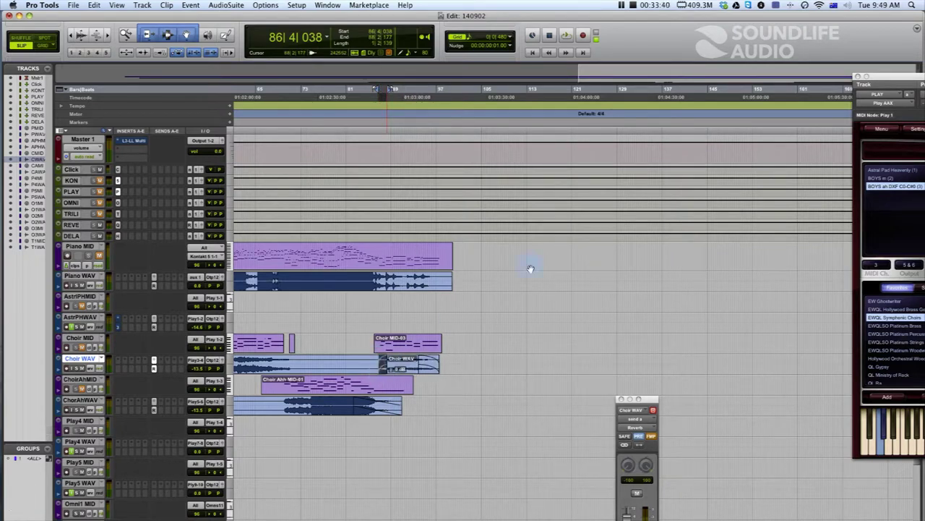
left_click(858, 76)
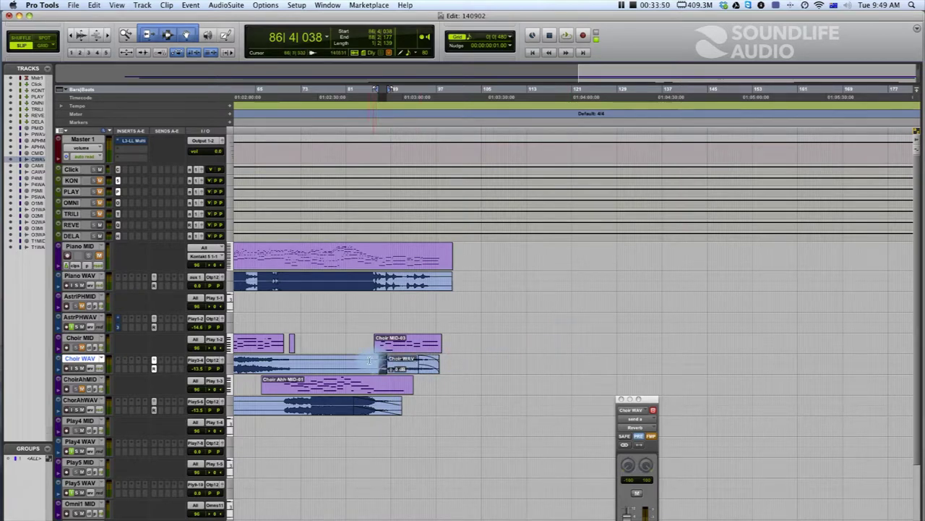
- Play back the choir ending from 85|2|863 and undo the last change to the final Choir WAV clip
key("space")
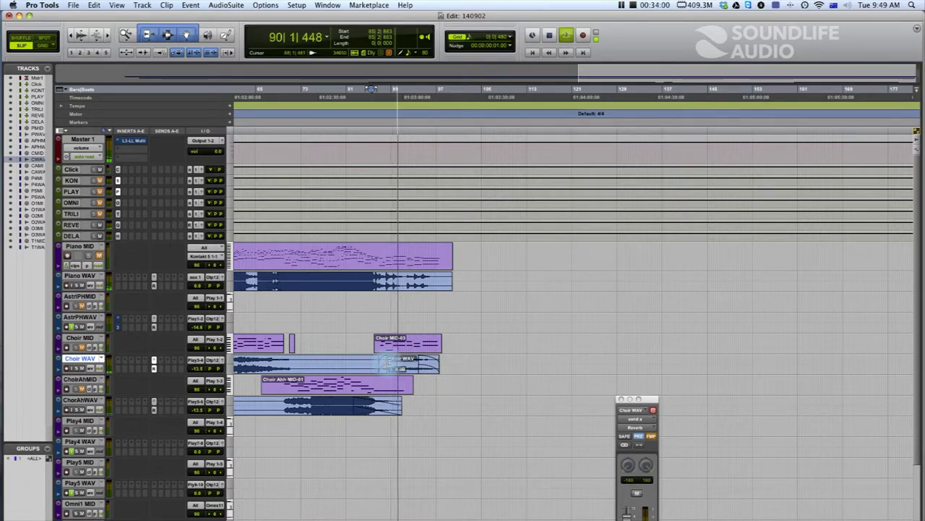
scroll(394, 361, "left", 2)
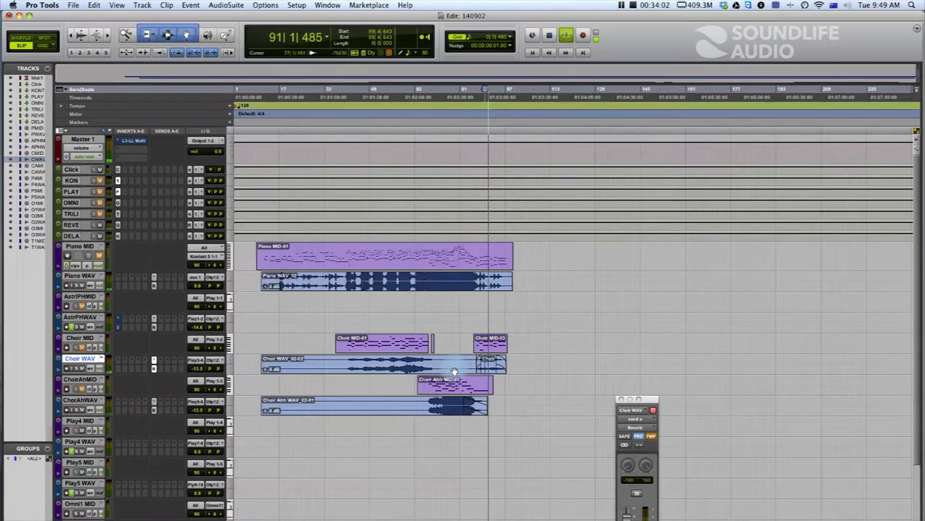
scroll(495, 372, "left", 4)
scroll(500, 374, "right", 5)
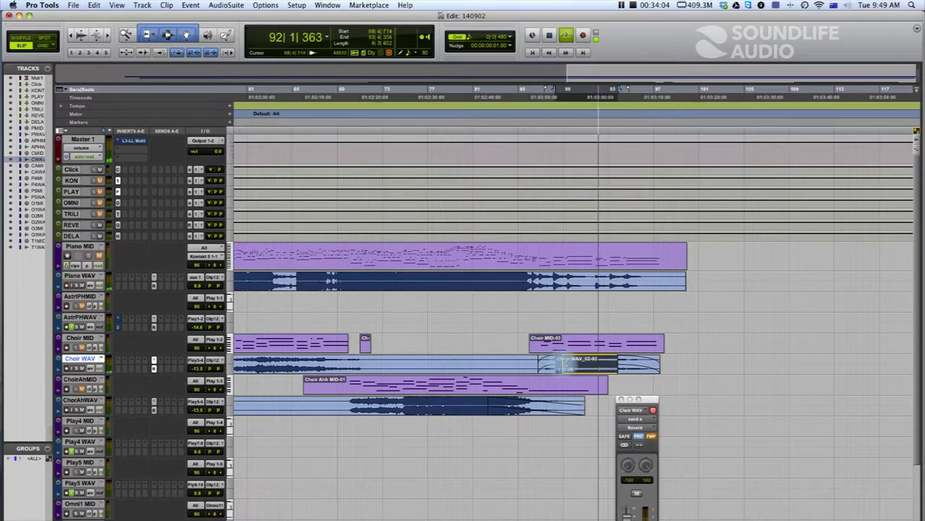
key("super+z")
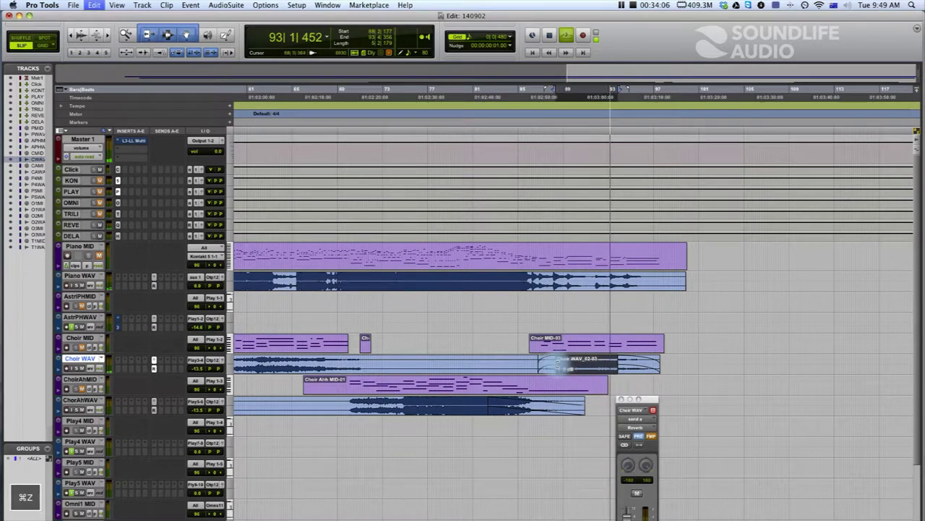
- Extend the final Choir WAV clip's fade-in to 89|3|128, then split the earlier Choir WAV clip at 72|2|013 and delete its silent remainder
left_click_drag(552, 363, 564, 359)
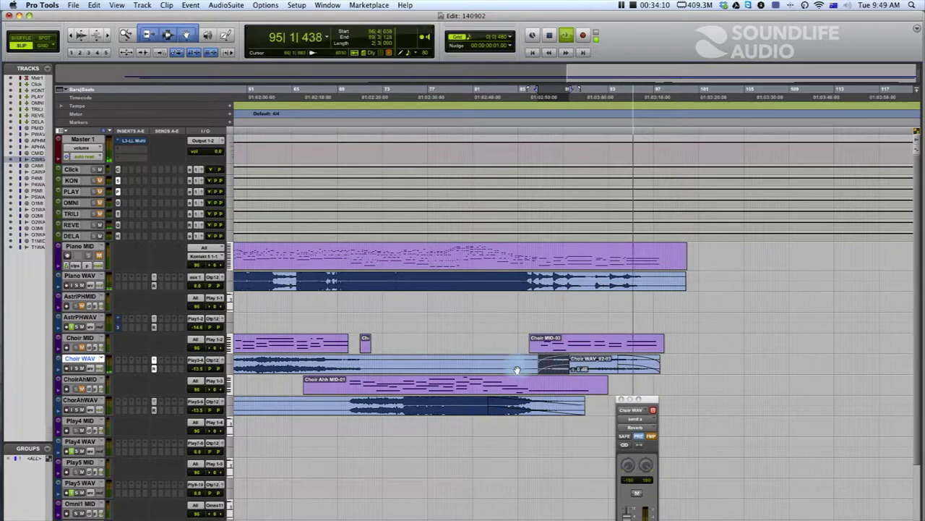
left_click(375, 363)
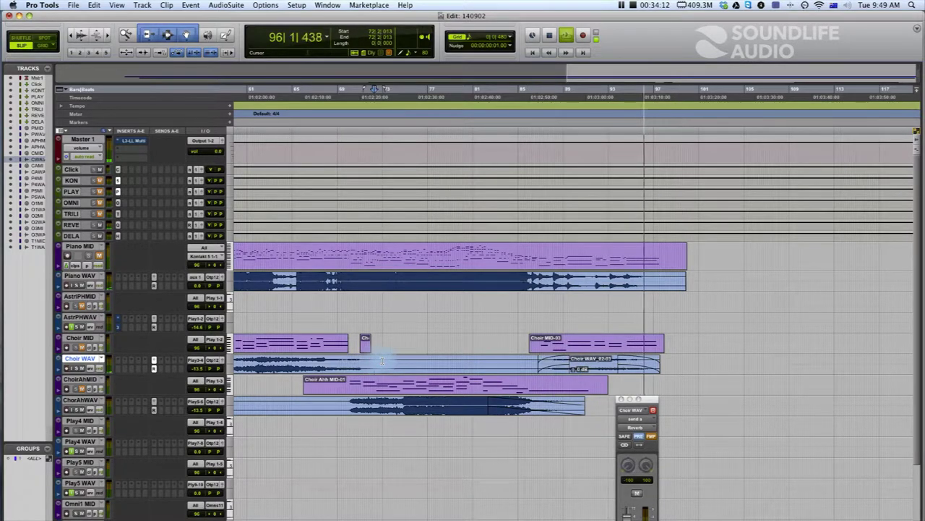
key("b")
left_click(409, 363)
key("Delete")
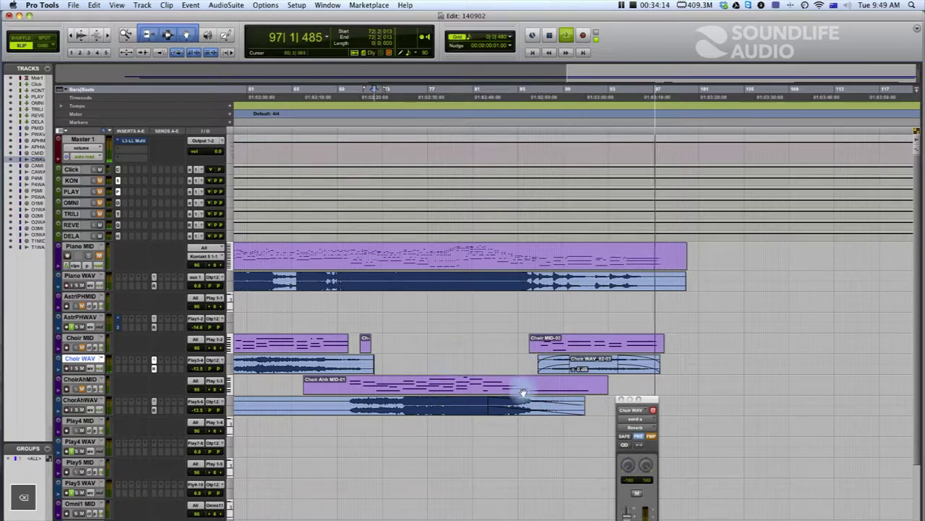
- Stop playback, split the ChorAhWAV clip just before its waveform begins, and delete the silent section in front
key("space")
left_click(346, 402)
key("b")
left_click(332, 414)
key("BackSpace")
- Split the first Choir WAV clip at 40|4|059 and delete the silent section before it
scroll(325, 374, "left", 15)
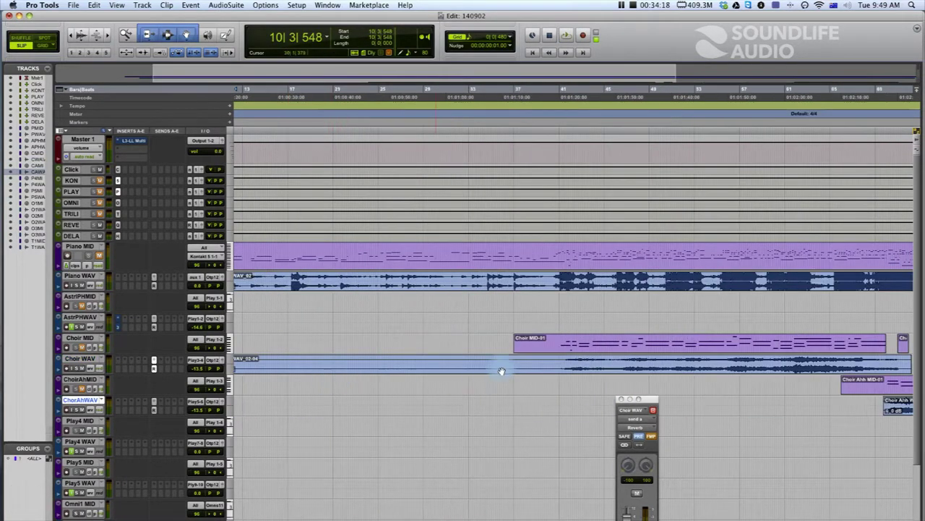
left_click(557, 361)
key("b")
left_click(527, 372)
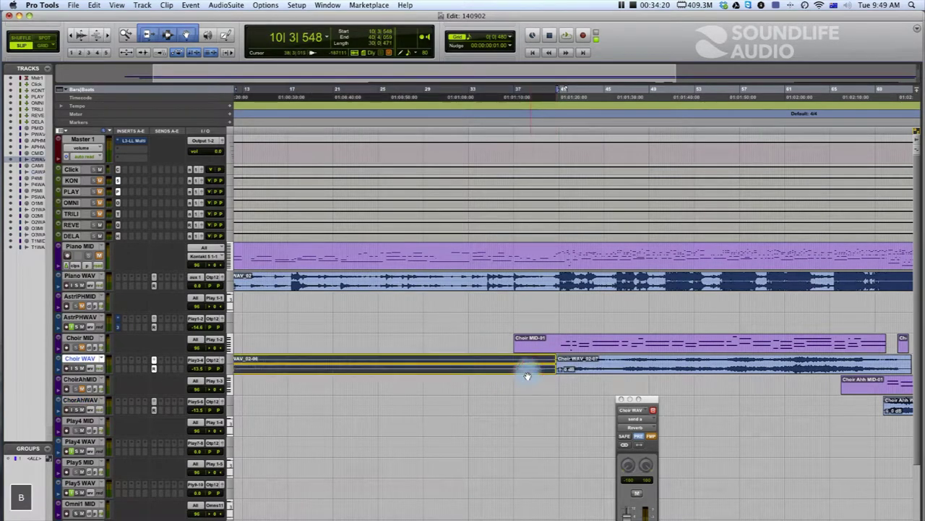
key("BackSpace")
key("r")
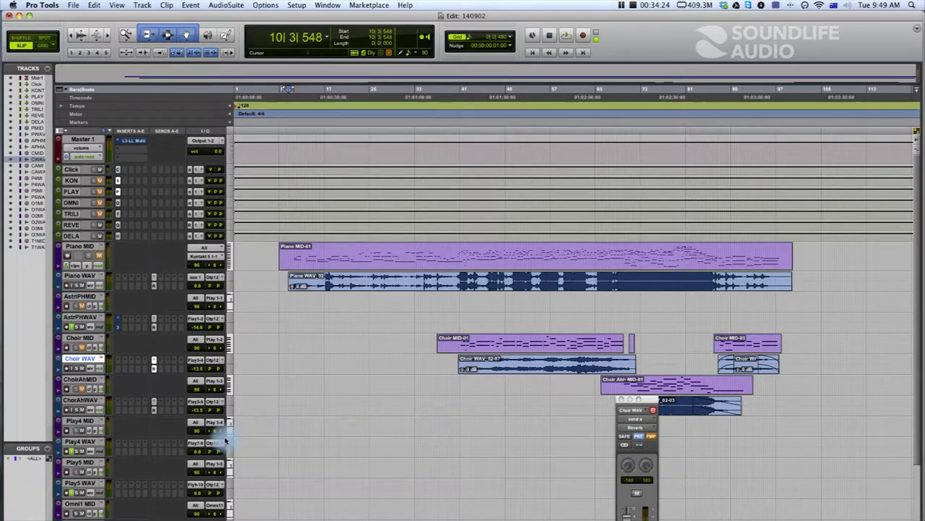
- Record-arm the AstrlPHMID track with the cursor at 67|4|253, lower the AstrPHWAV volume, and open that track's Reverb send
left_click(66, 430)
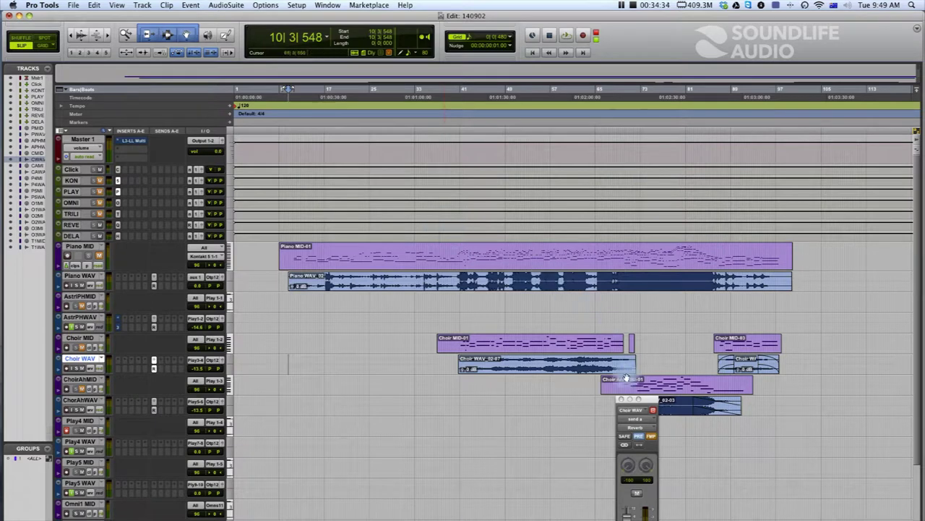
left_click(611, 301)
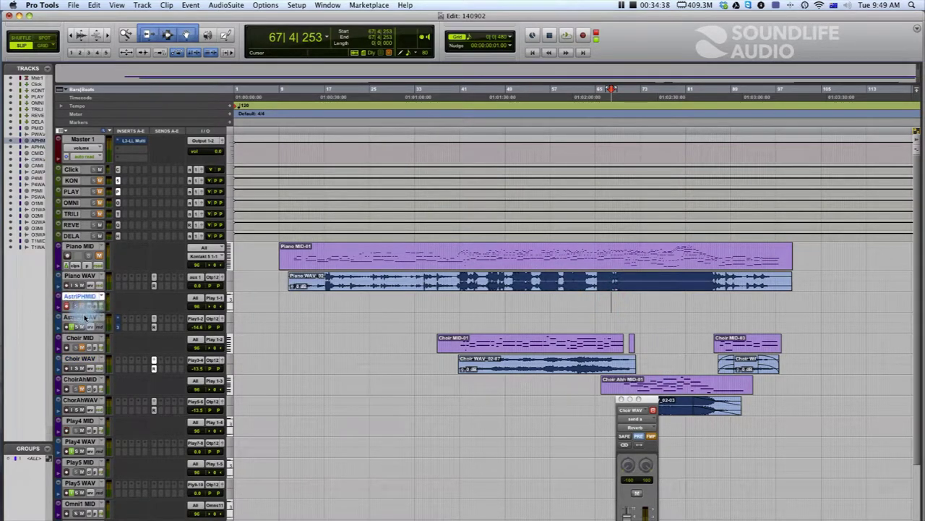
left_click(195, 328)
left_click_drag(195, 328, 154, 324)
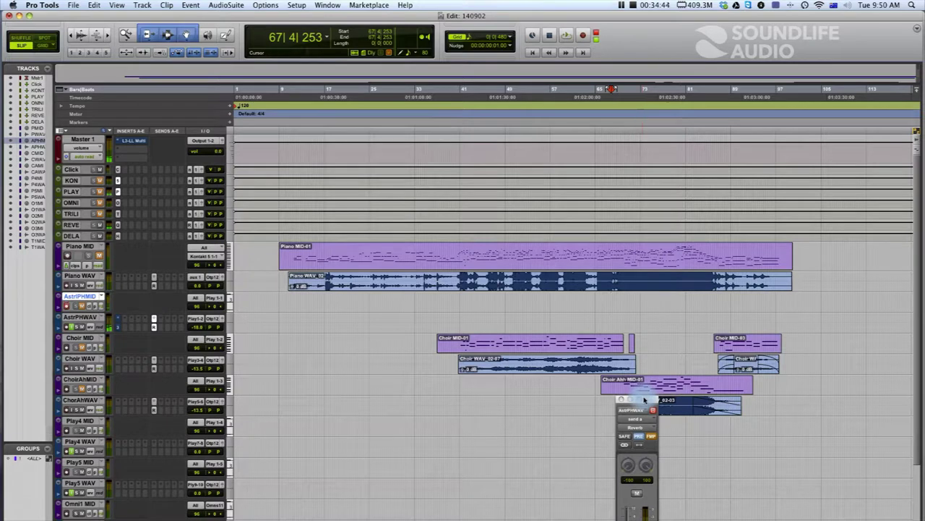
- Set the AstrPHWAV Reverb send to -19.8 dB and the track's volume to -23.5 dB
left_click_drag(644, 399, 718, 238)
mouse_move(707, 404)
left_mouse_down()
mouse_move(706, 383)
mouse_move(707, 400)
left_mouse_up()
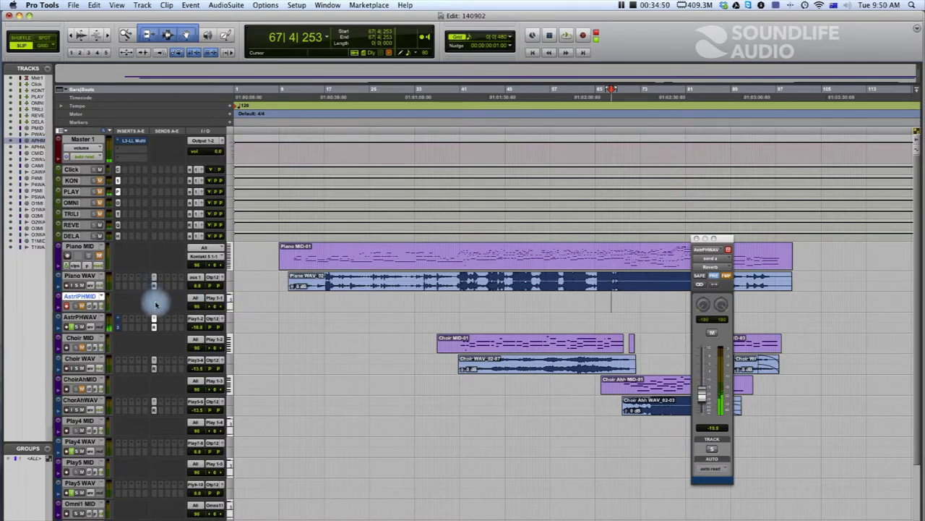
left_click(199, 329)
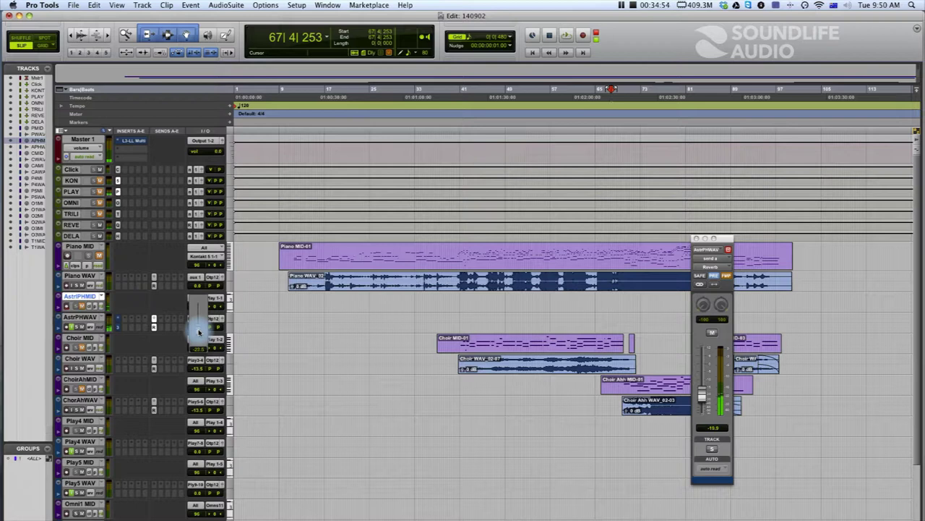
left_click_drag(199, 331, 199, 333)
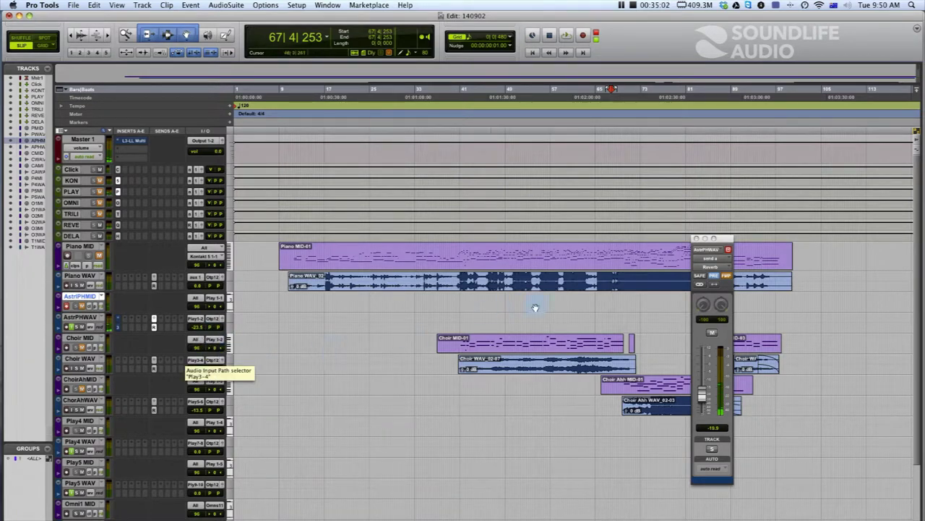
- Play the arrangement from 58|4|407 while raising the AstrPHWAV Reverb send to about -6.8 dB
key("space")
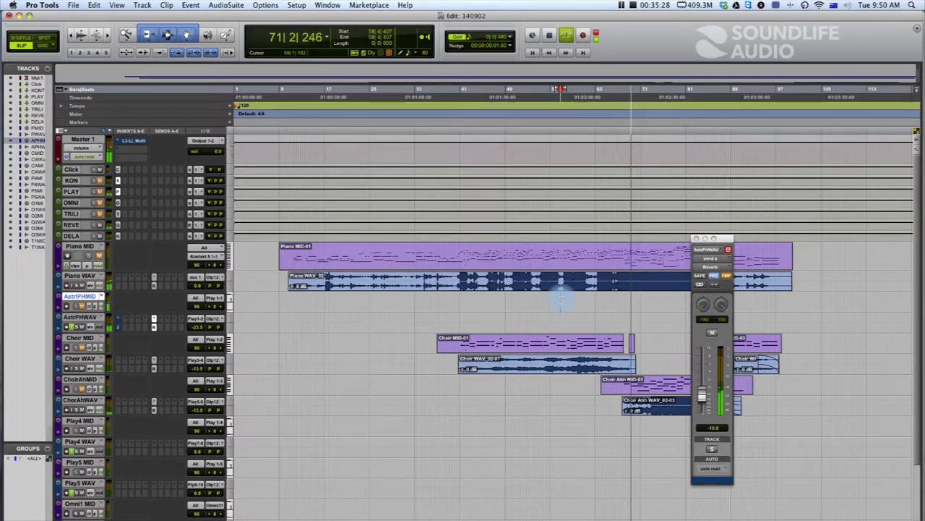
left_click(699, 388)
left_click_drag(699, 388, 686, 380)
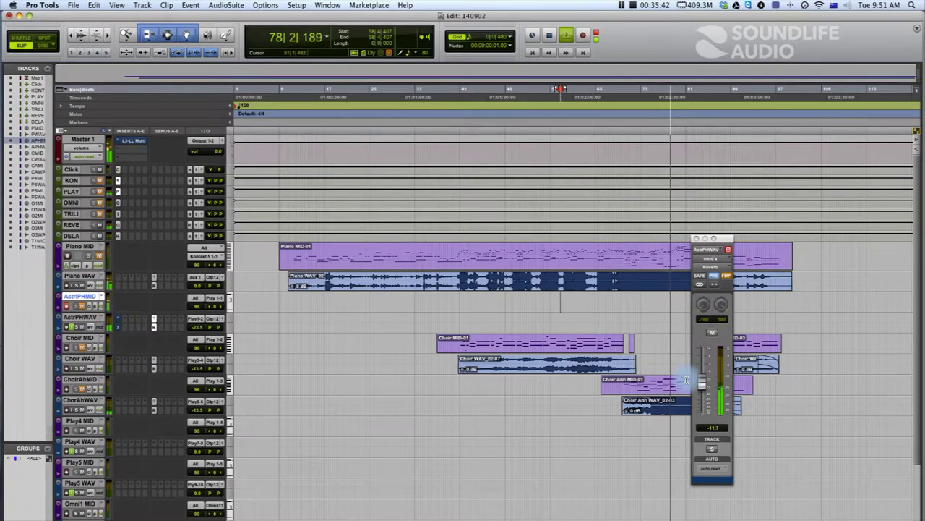
left_click_drag(705, 381, 707, 371)
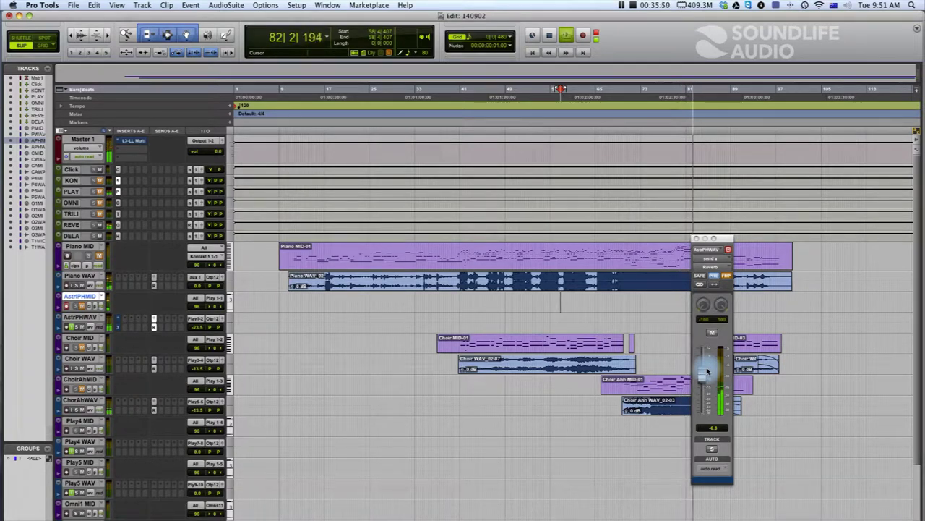
key("space")
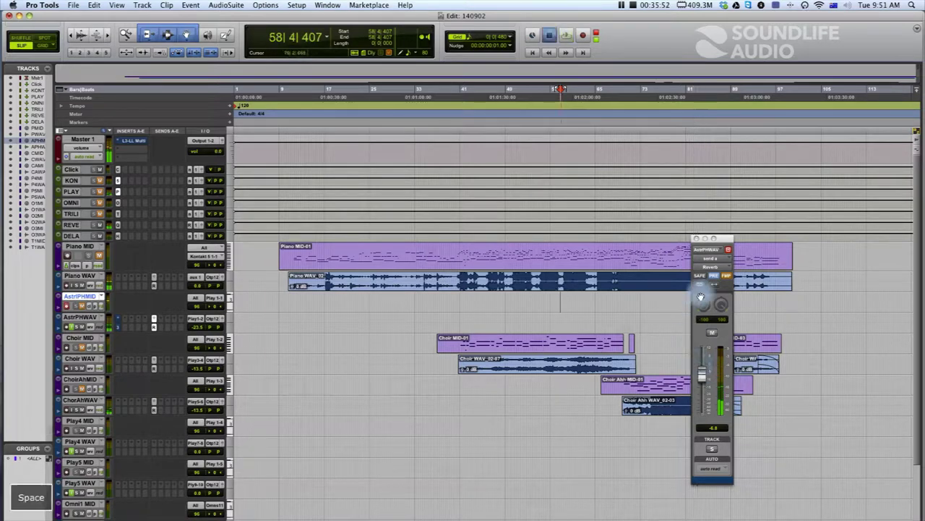
- Record an Astral Pad Heavenly MIDI part on AstrlPHMID from 65|2|351 to about bar 88
left_click(597, 301)
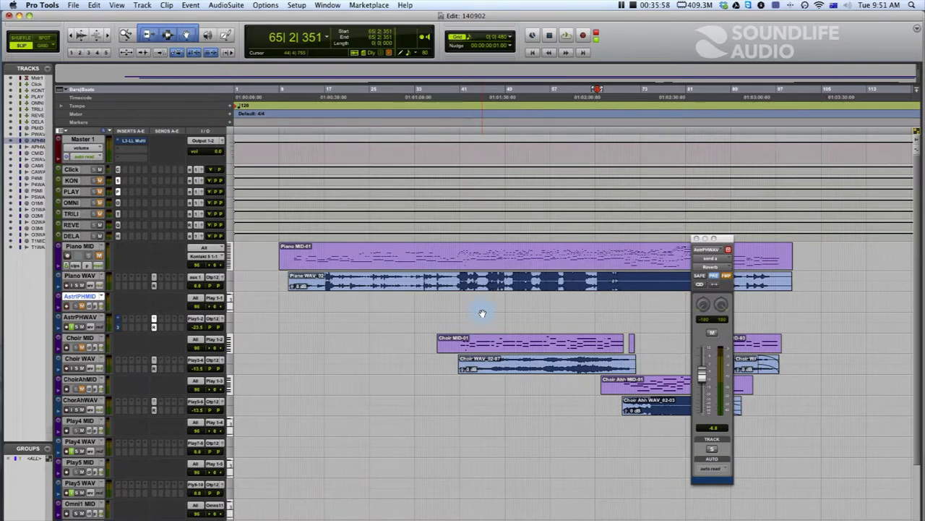
key("super+space")
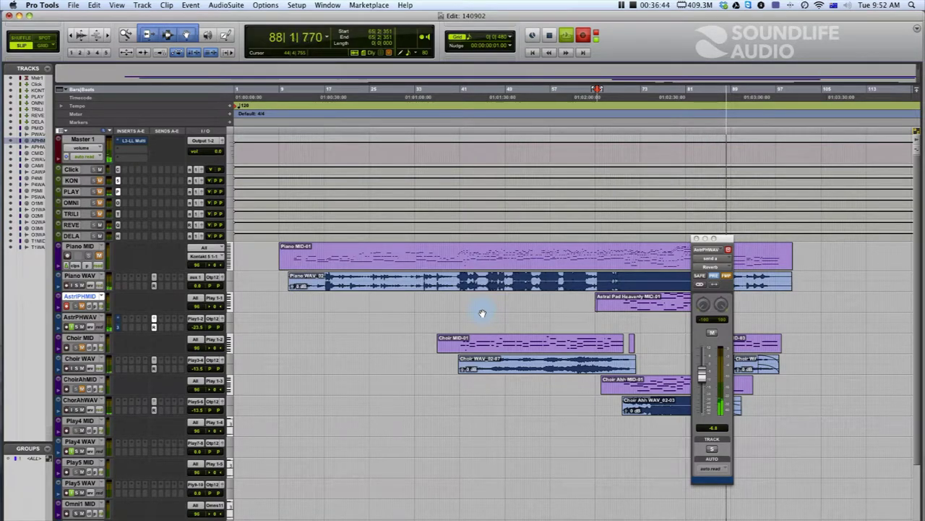
key("space")
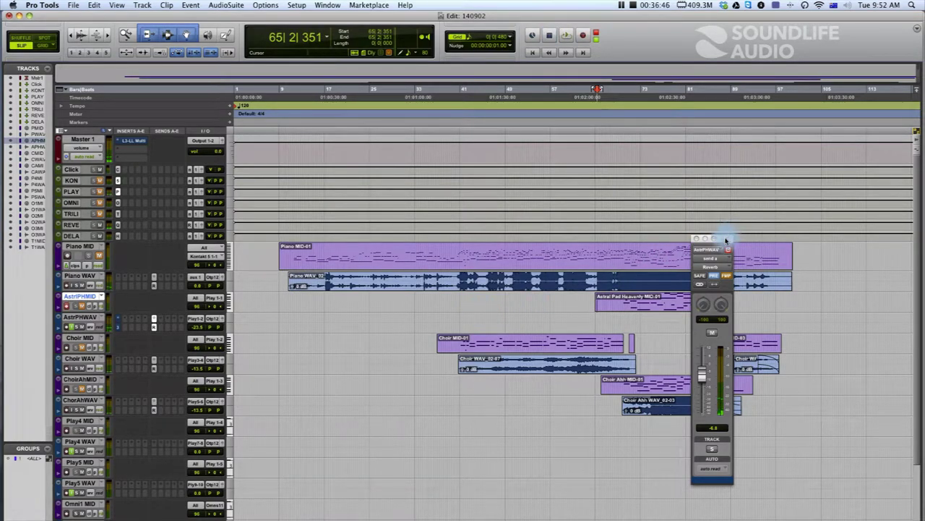
- Arm the AstrPHWAV track and print the Astral Pad part to audio from 68|4|673 to about bar 89
left_click_drag(727, 239, 815, 262)
left_click(618, 316)
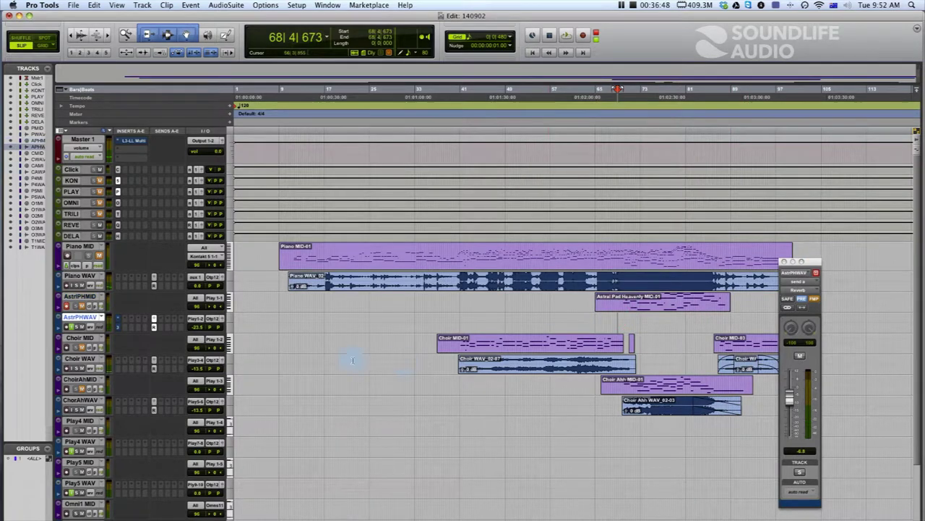
left_click(68, 327)
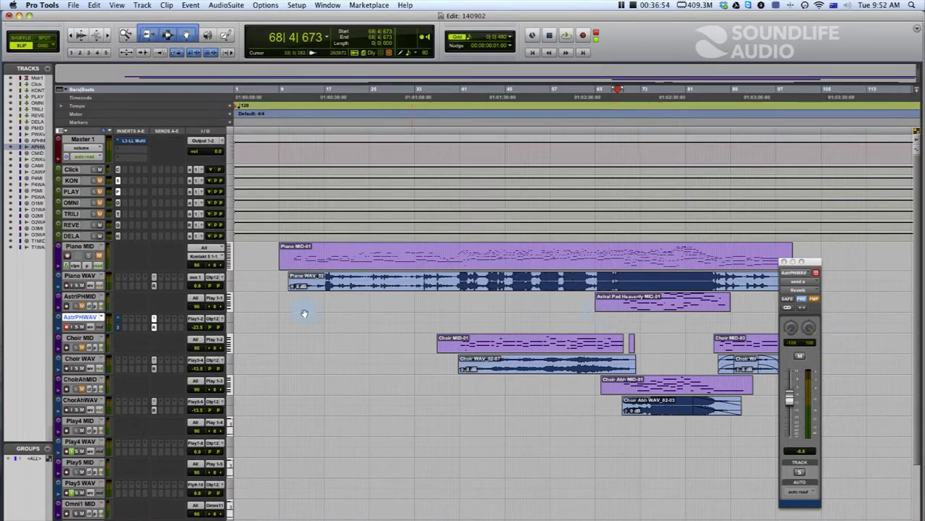
key("super+space")
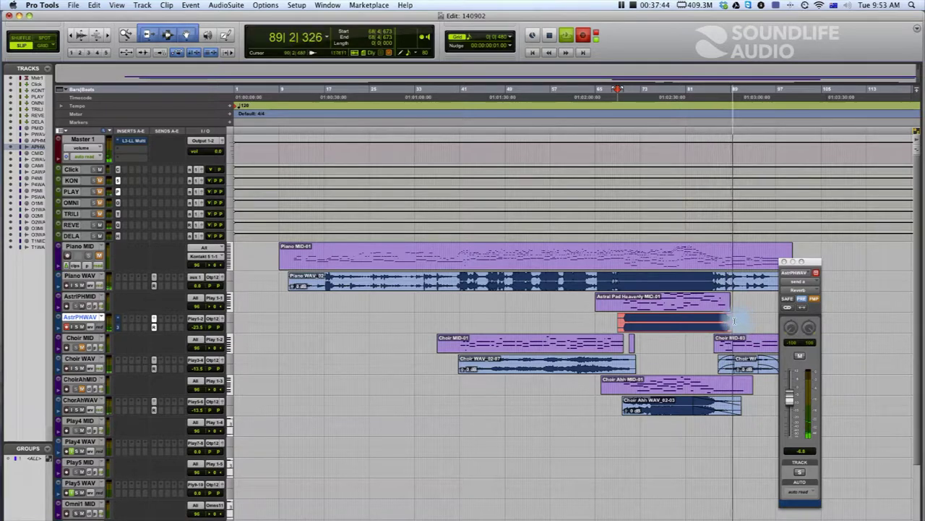
key("space")
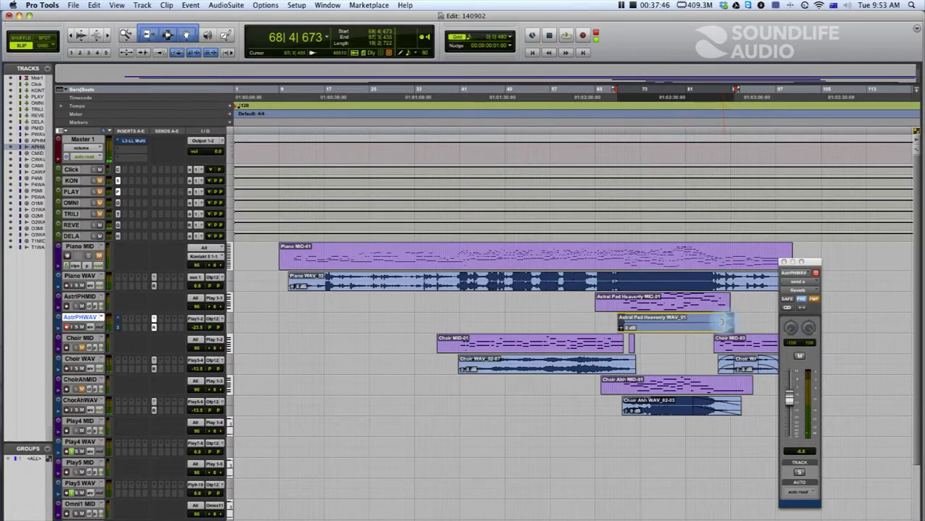
- Trim the Astral Pad audio clip to 69|3|415–87|3|108, fading it in until 78|1|870 and out from 80|3|773
left_click_drag(720, 318, 684, 317)
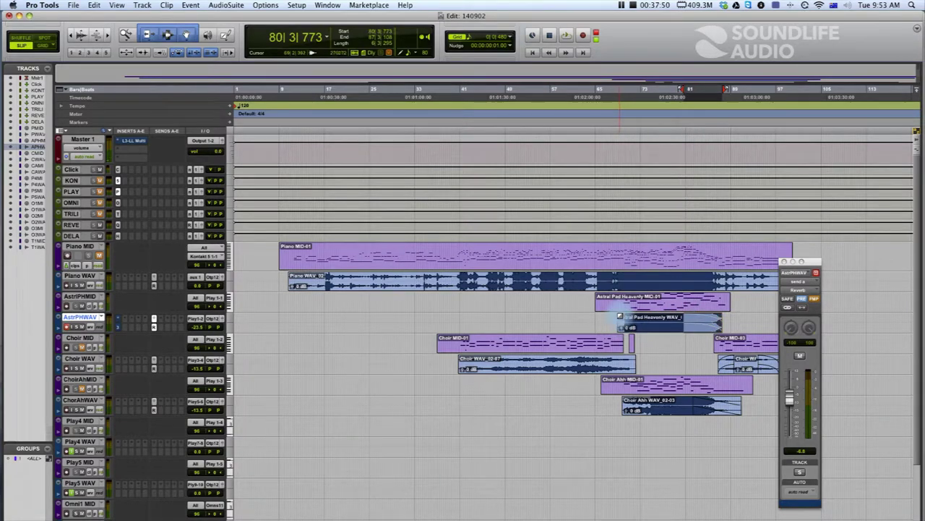
left_click(618, 320)
left_click_drag(622, 319, 668, 322)
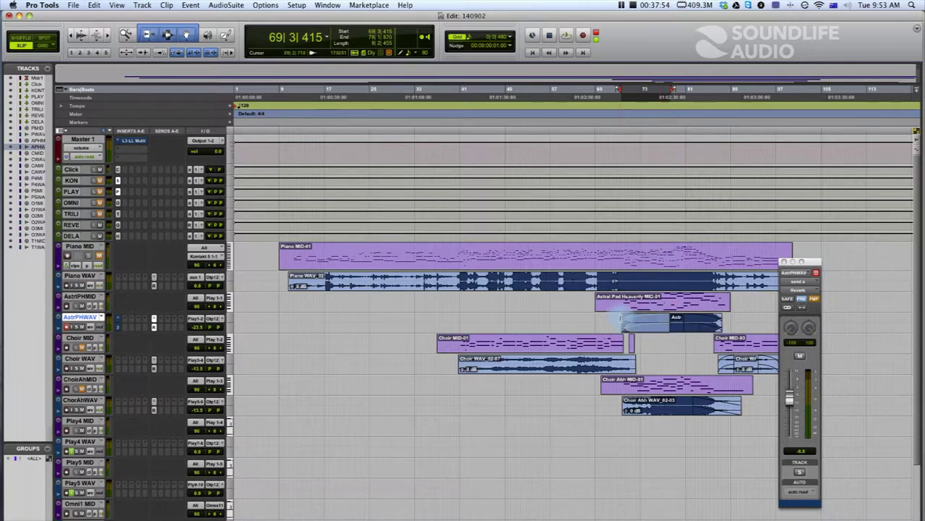
- Play back the Astral Pad audio from 69|2|392, apply an equal-power fade-in, and lengthen that fade to about 10|1|944
left_click(621, 319)
key("space")
key("space")
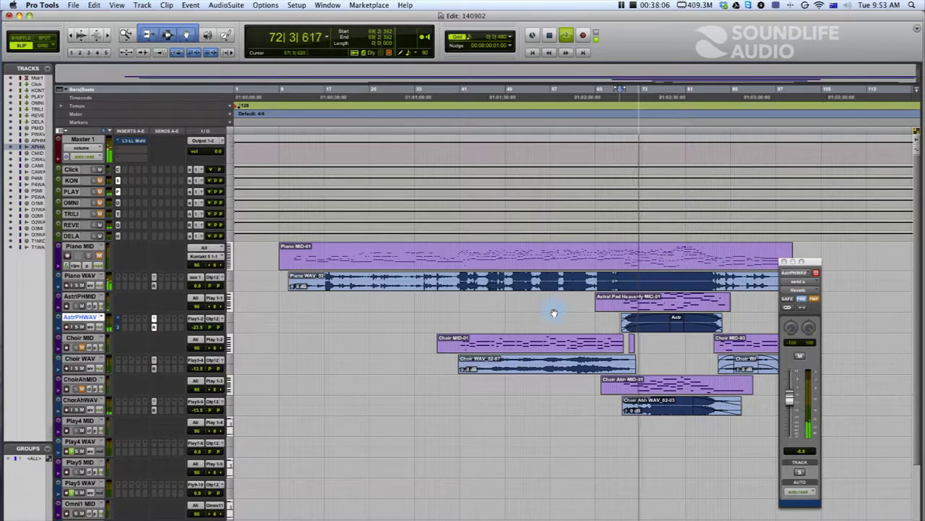
left_click(648, 334)
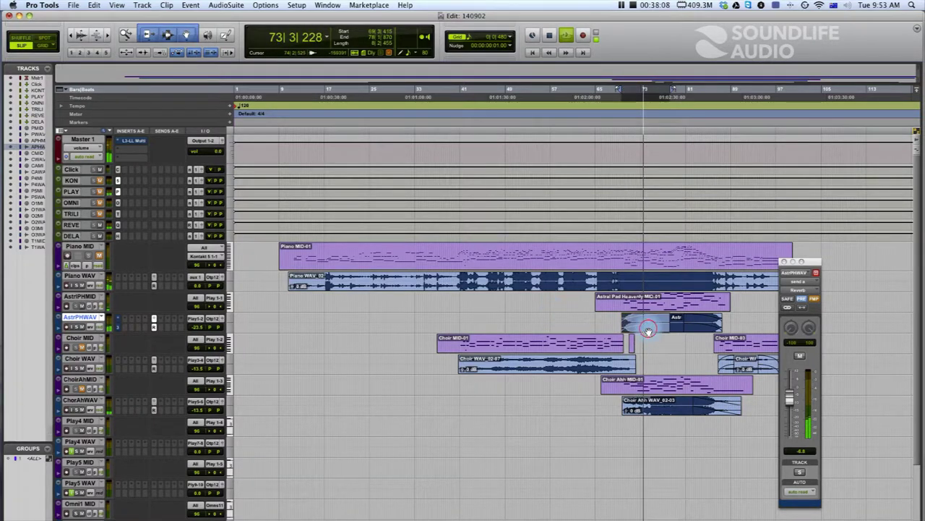
key("super+f")
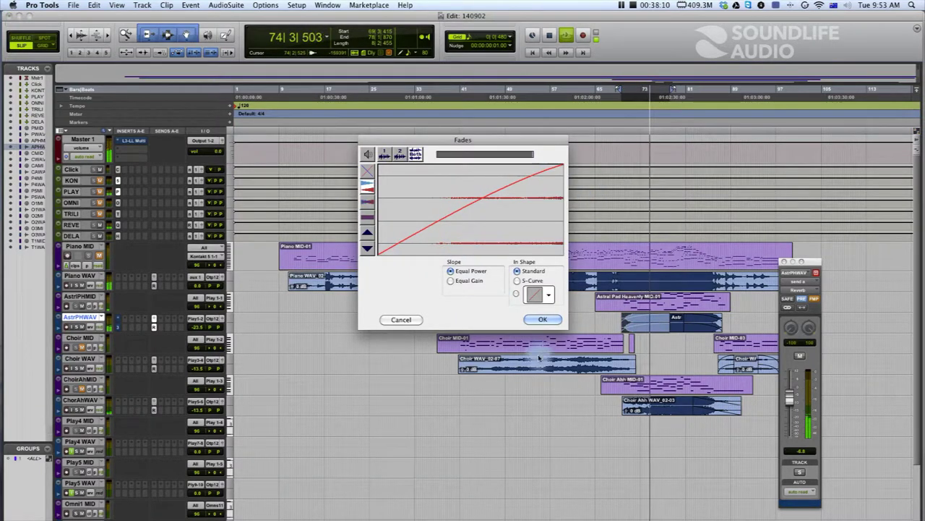
left_click(542, 319)
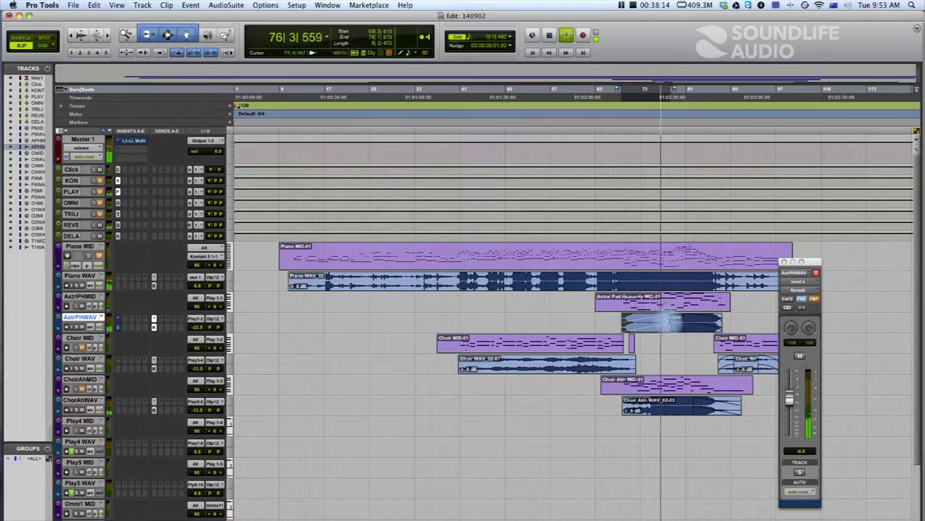
left_click_drag(679, 322, 682, 322)
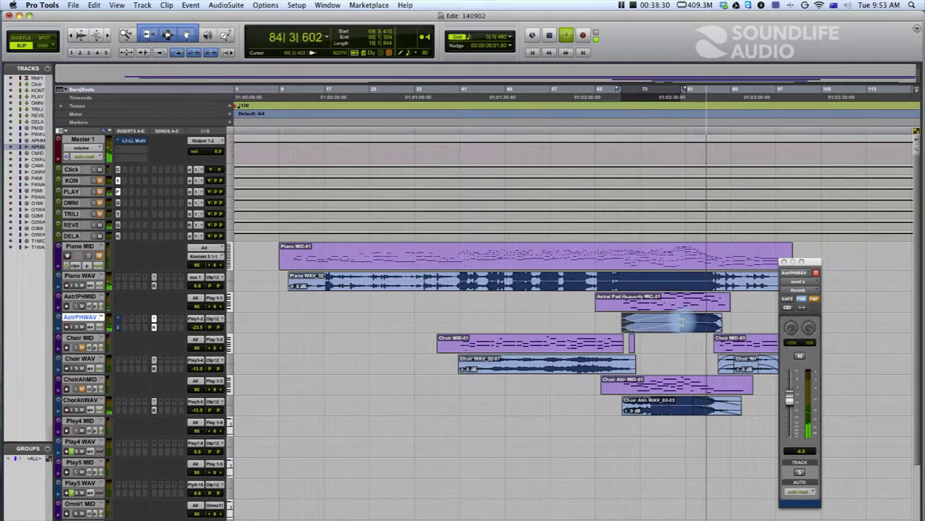
- Apply an equal-power fade-out to the Astral Pad audio clip and play back its ending from 82|3|630
left_click(711, 326)
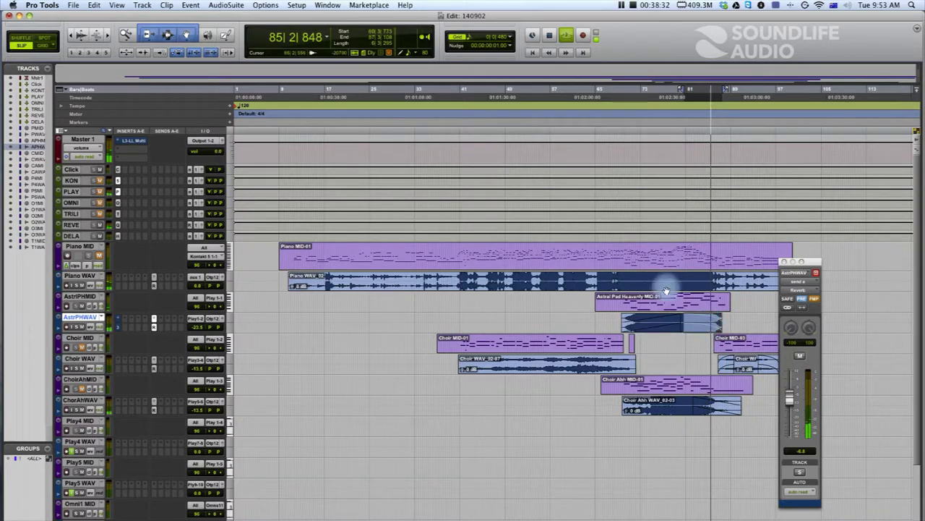
key("super+f")
left_click(535, 317)
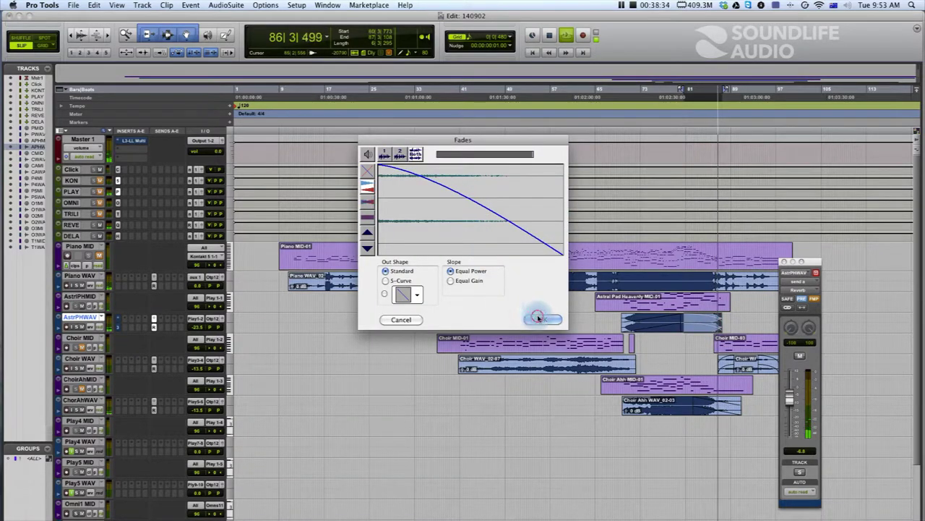
key("space")
key("space")
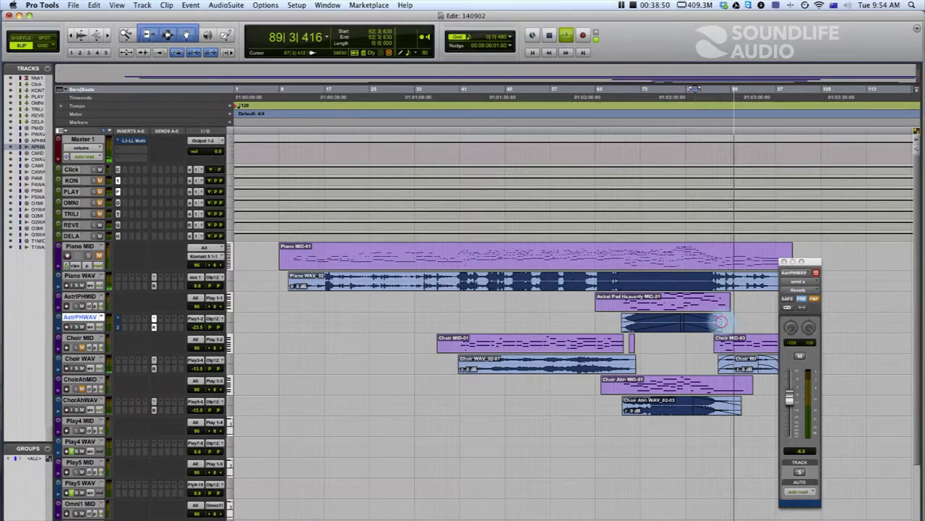
- Extend the end of the Astral Pad clip's fade-out to 88|3|527 and play it back from 85|2|883
left_click(716, 322)
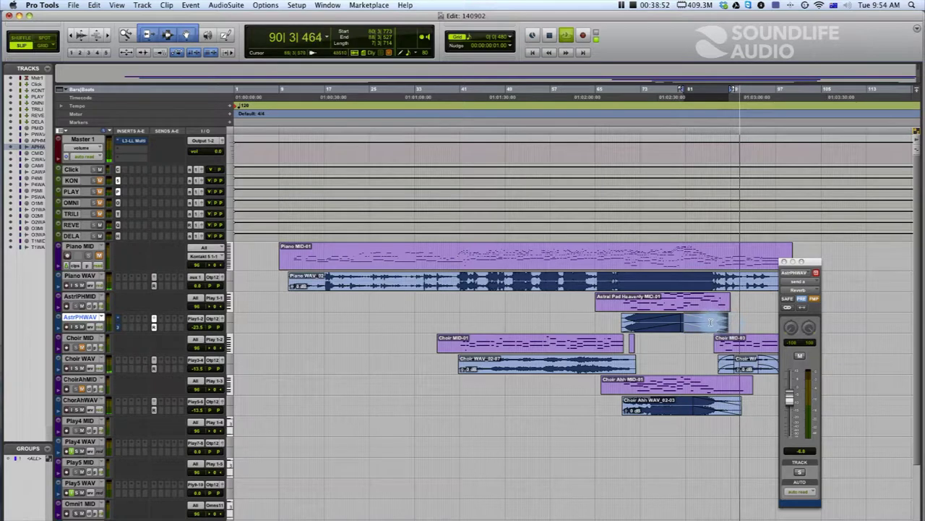
key("space")
left_click(711, 323)
key("space")
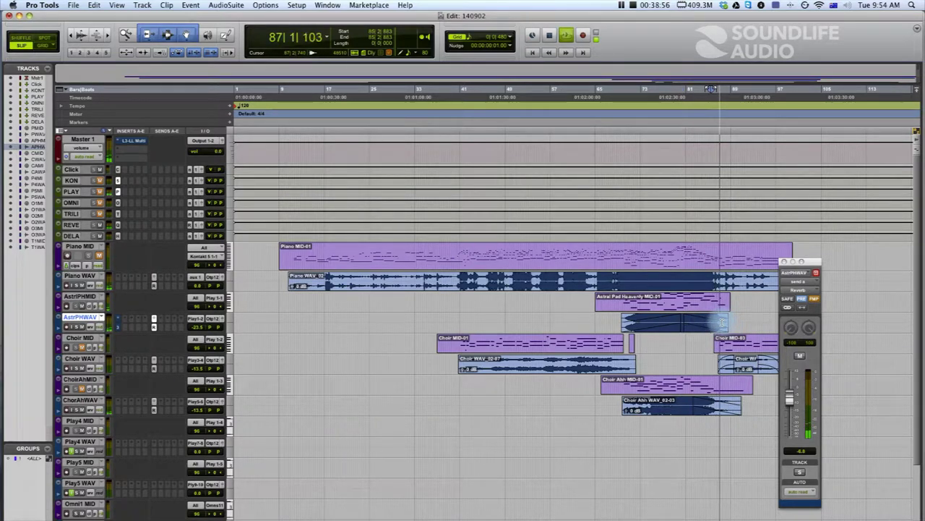
- Stop playback and save the session
key("space")
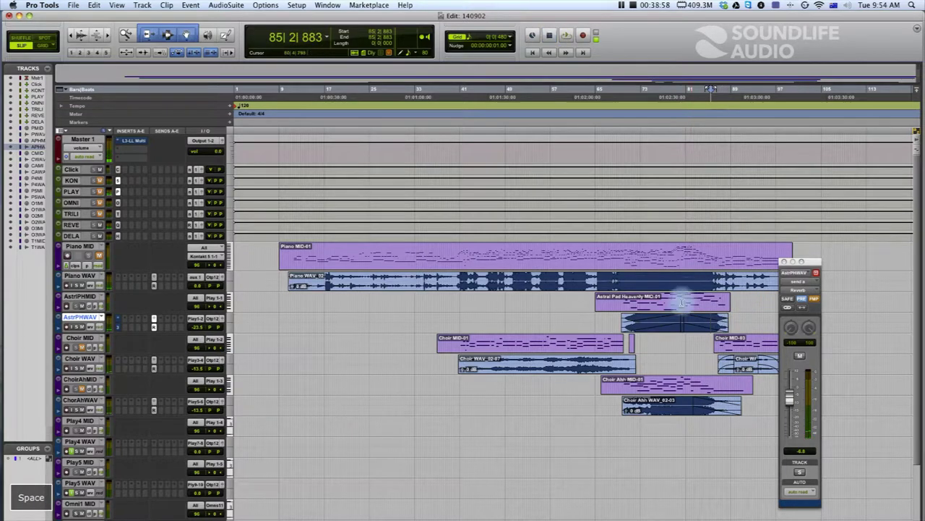
key("super+s")
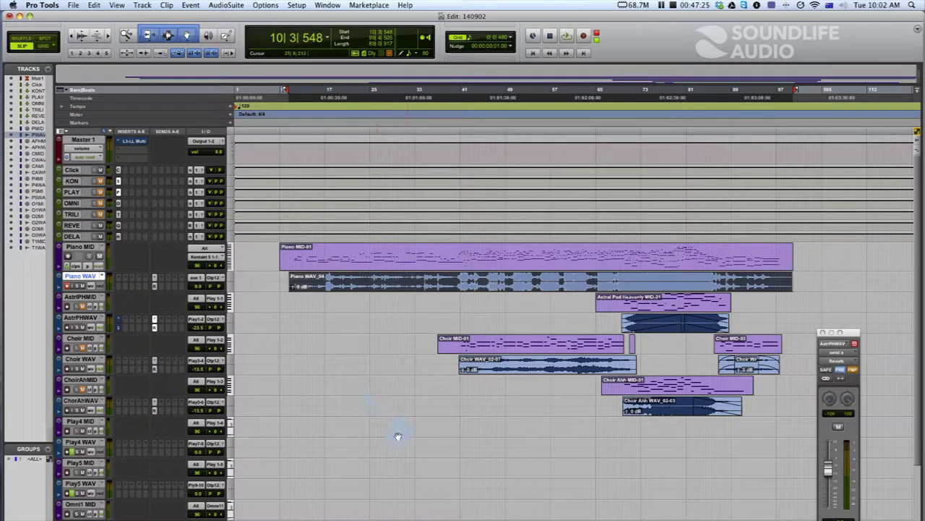
- Record-enable the Play4 MID track and add Glock.ewi from the EWQLSO Platinum Percussion Metals folder as an additional PLAY instrument
left_click(68, 432)
left_click_drag(924, 95, 509, 73)
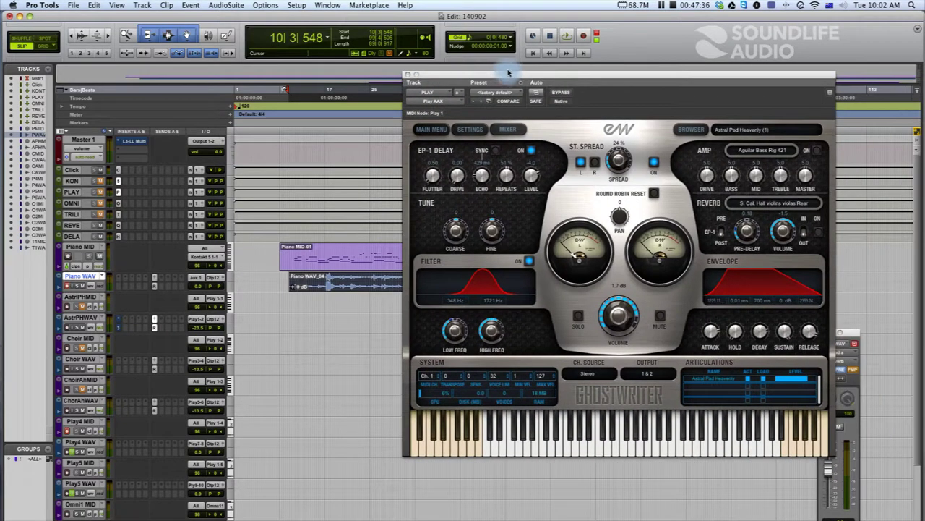
left_click(687, 129)
left_click(460, 332)
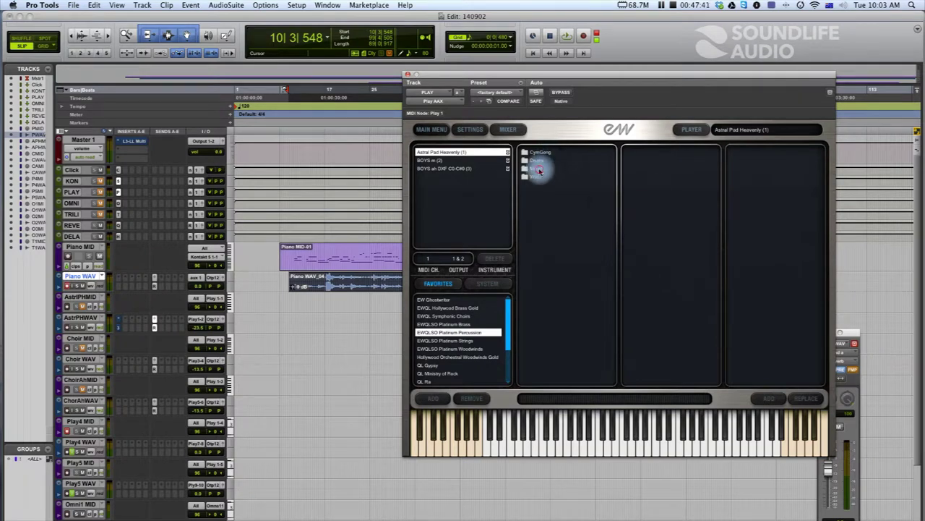
left_click(537, 169)
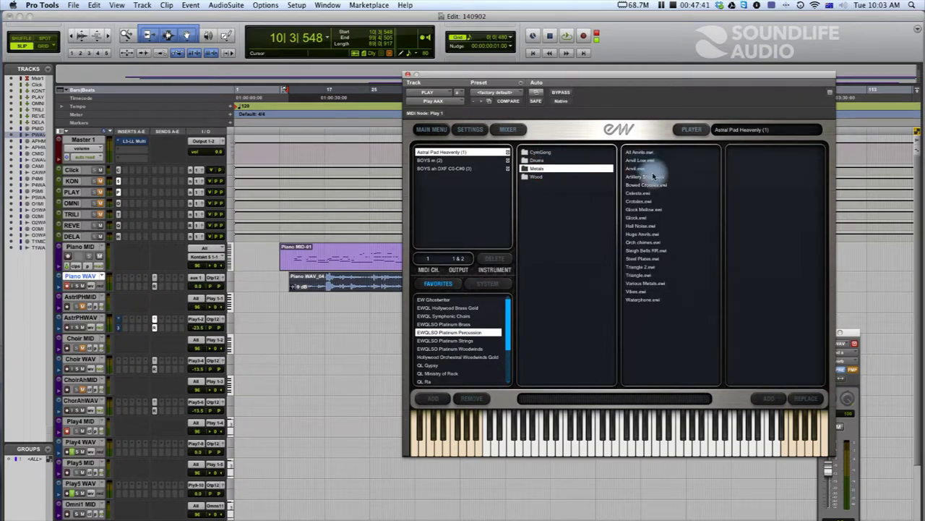
left_click(632, 217)
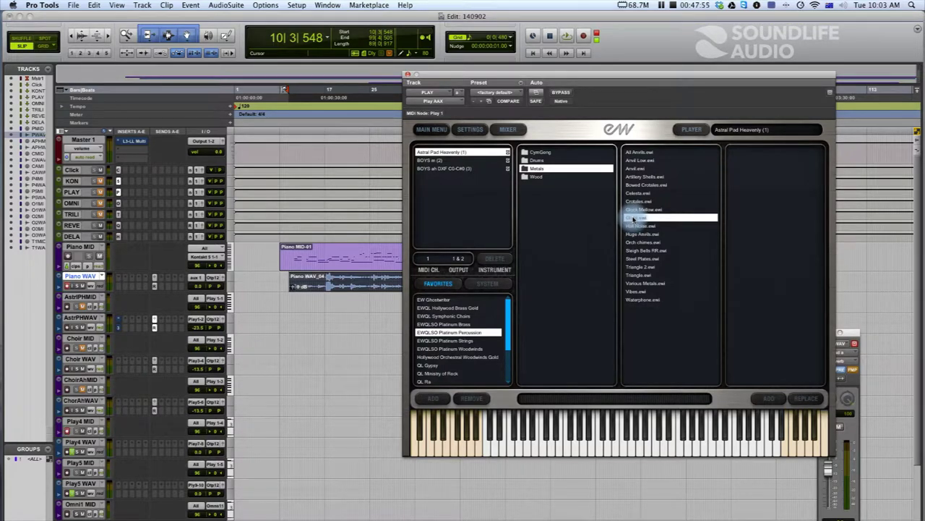
double_click(633, 217)
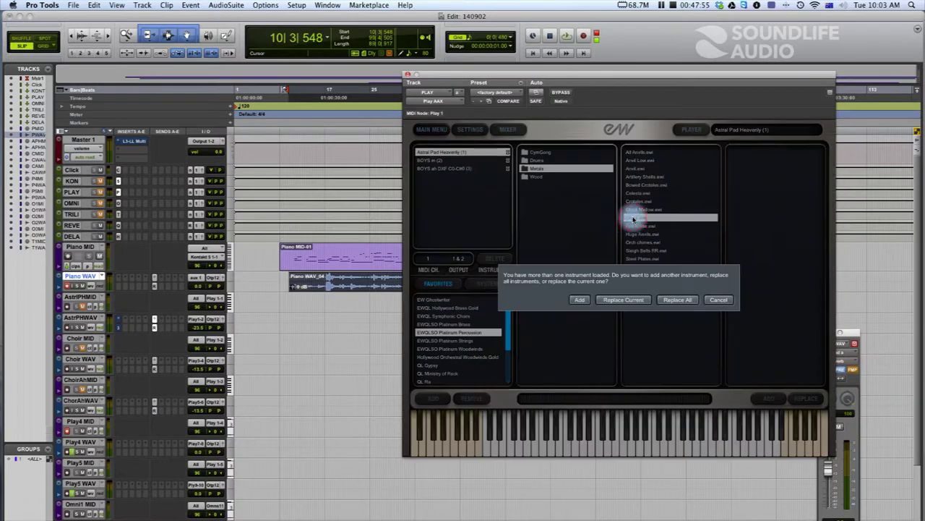
left_click(582, 300)
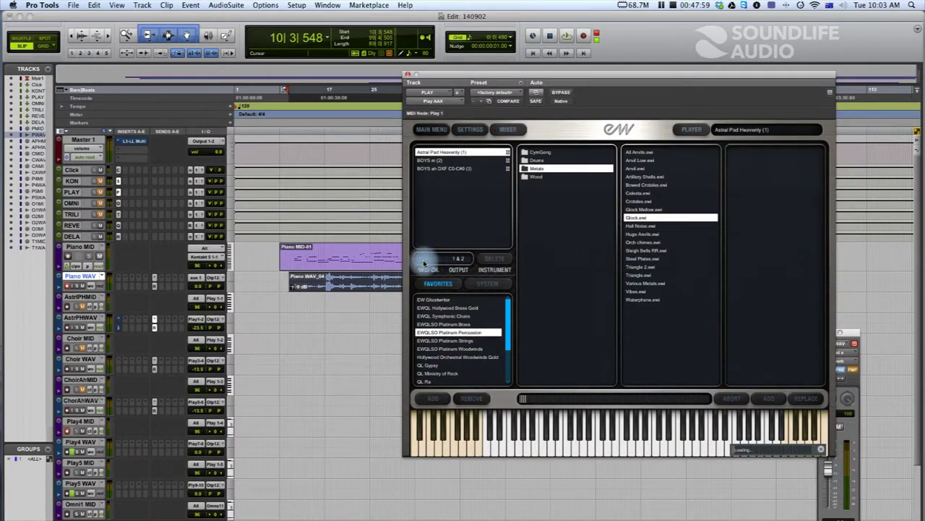
- Route the Glock instrument's PLAY output to 7 & 8 and move the plug-in window clear of the edit area
left_click(457, 264)
left_click(461, 293)
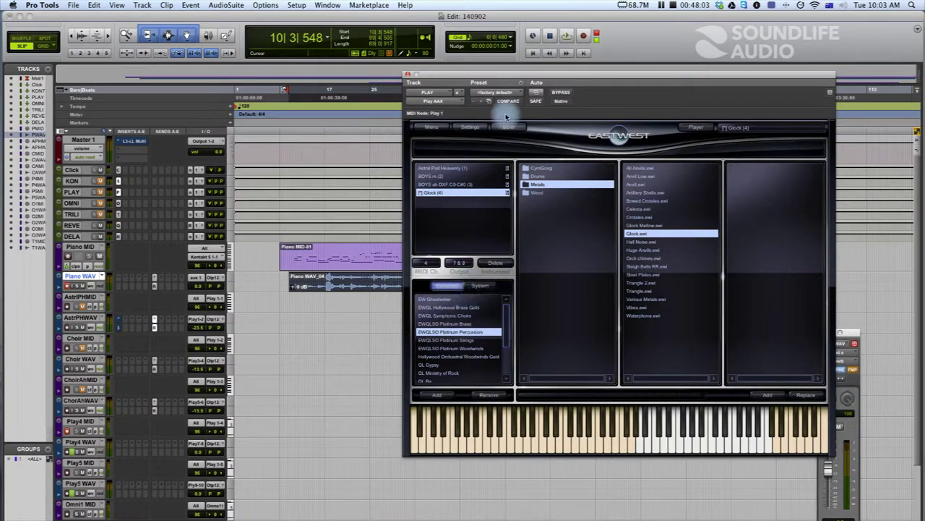
left_click_drag(470, 75, 924, 127)
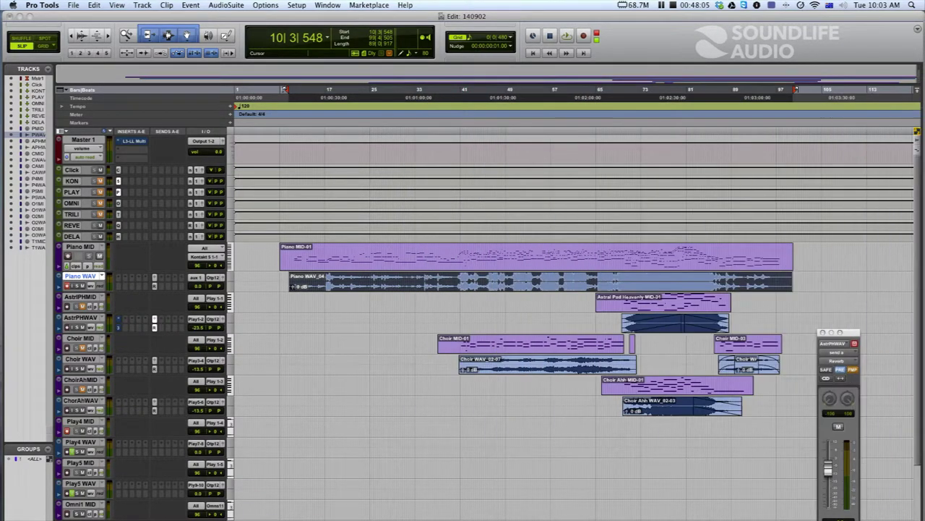
- Add a Reverb send to the Play4 WAV track, lower the send level, and set the track volume to -17.9 dB
left_click(154, 448, "alt")
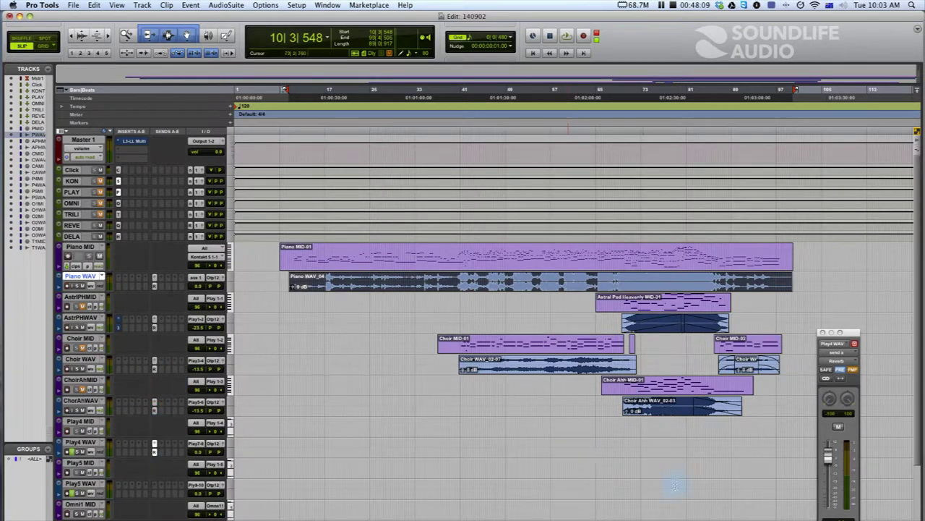
left_click_drag(830, 457, 826, 471)
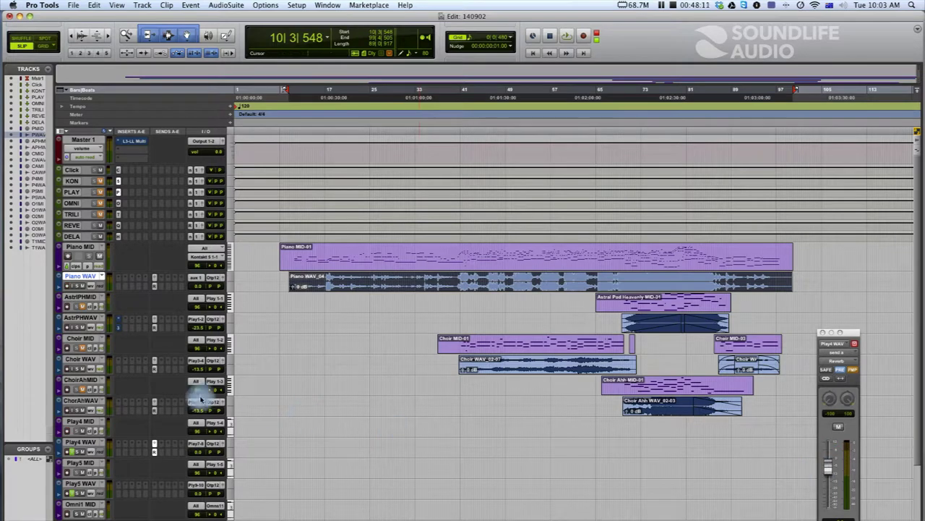
left_click(199, 453)
left_click_drag(201, 460, 195, 457)
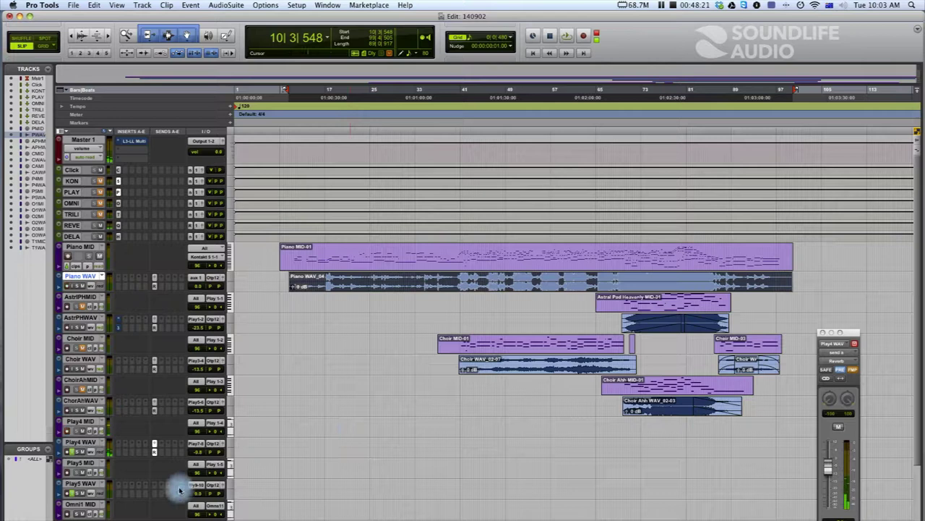
left_click_drag(828, 466, 829, 486)
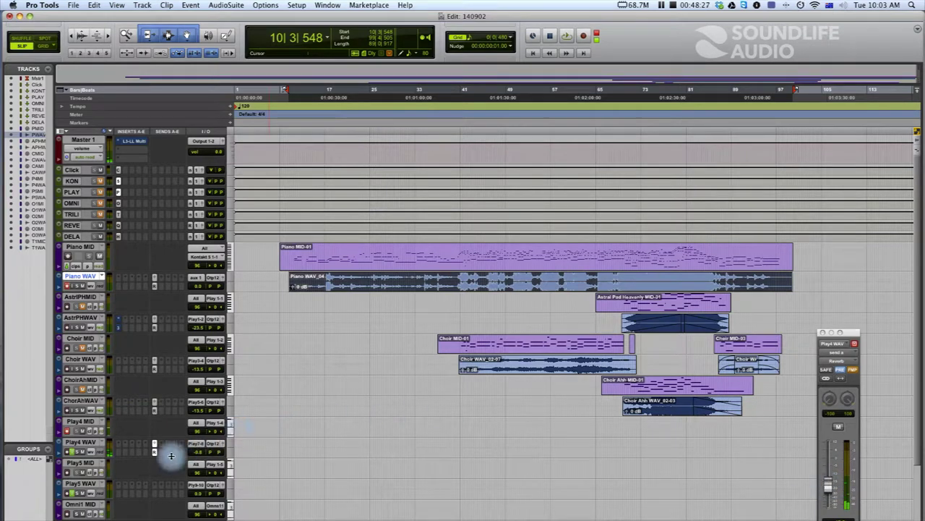
left_click_drag(199, 452, 200, 456)
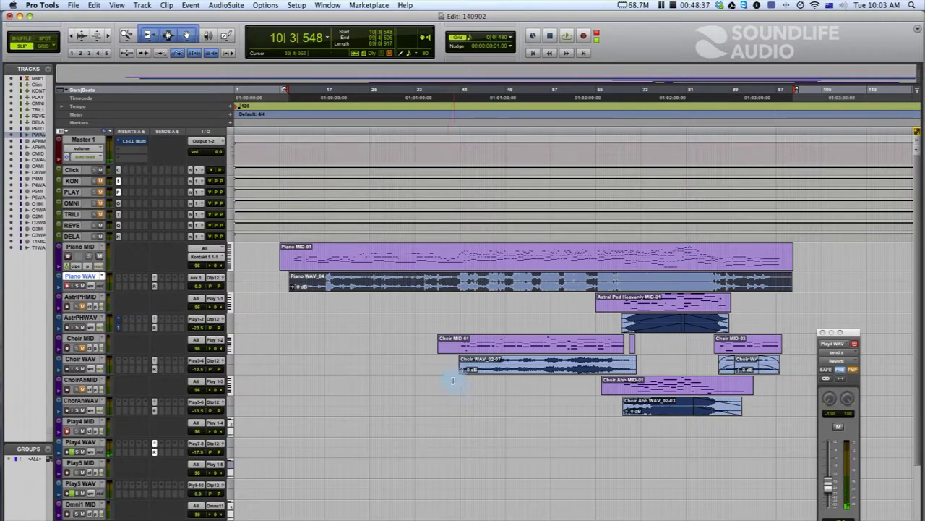
- Play back the arrangement from 19|3|722 to check the glockenspiel sound against the piano
left_click(339, 381)
key("space")
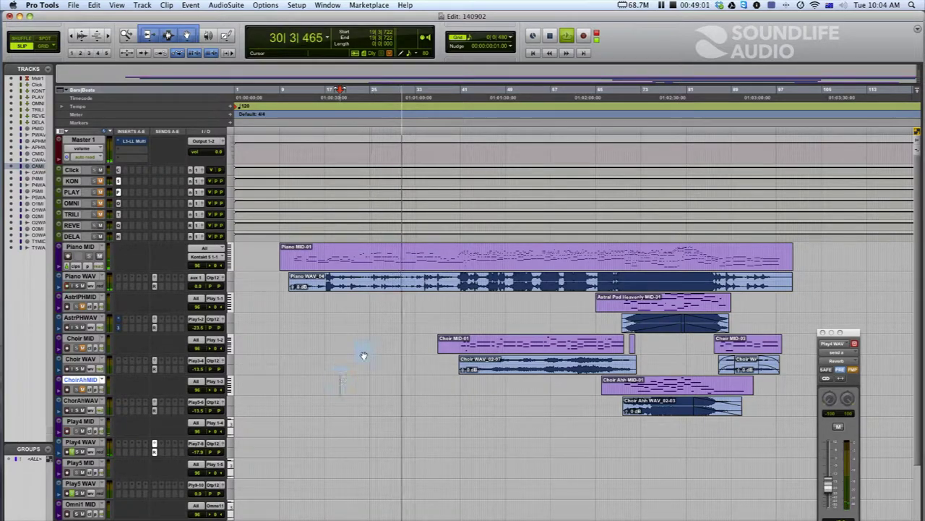
key("space")
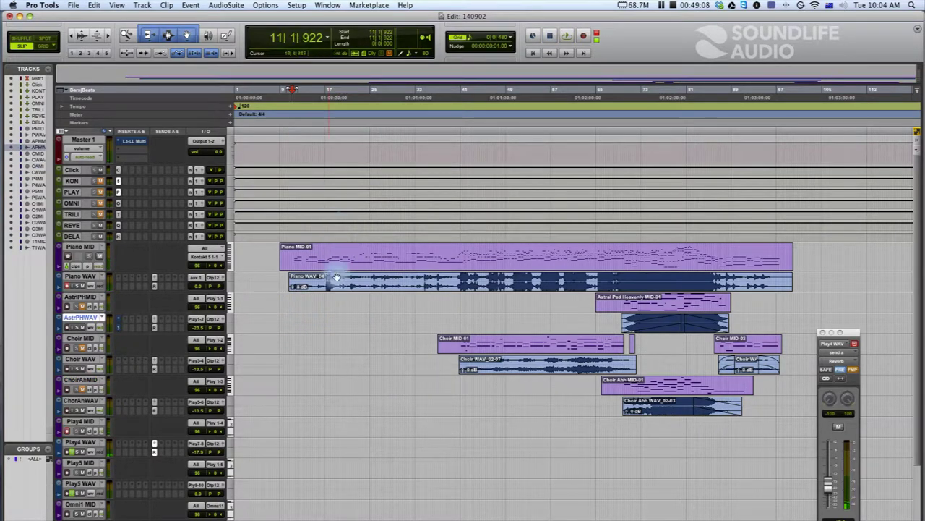
- Set the grid value to 1 bar
key("super+bracketright")
key("super+bracketright")
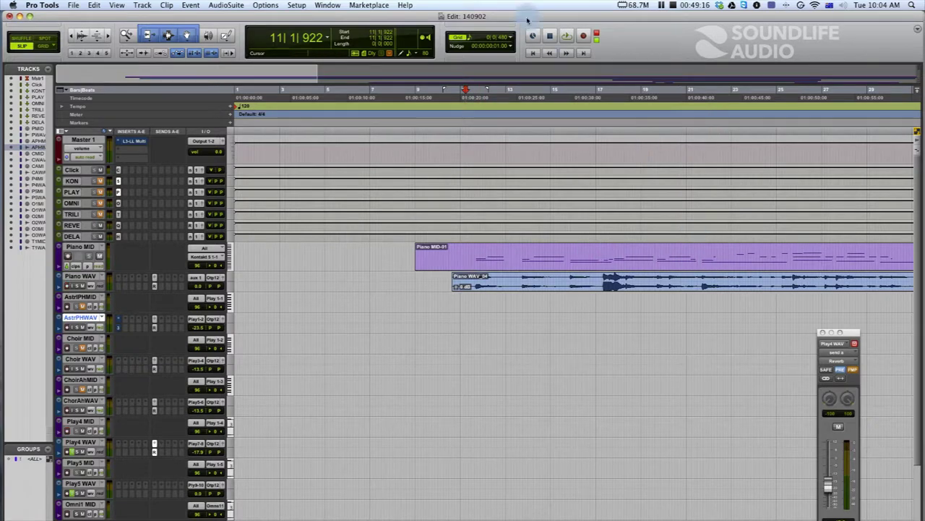
left_click(512, 38)
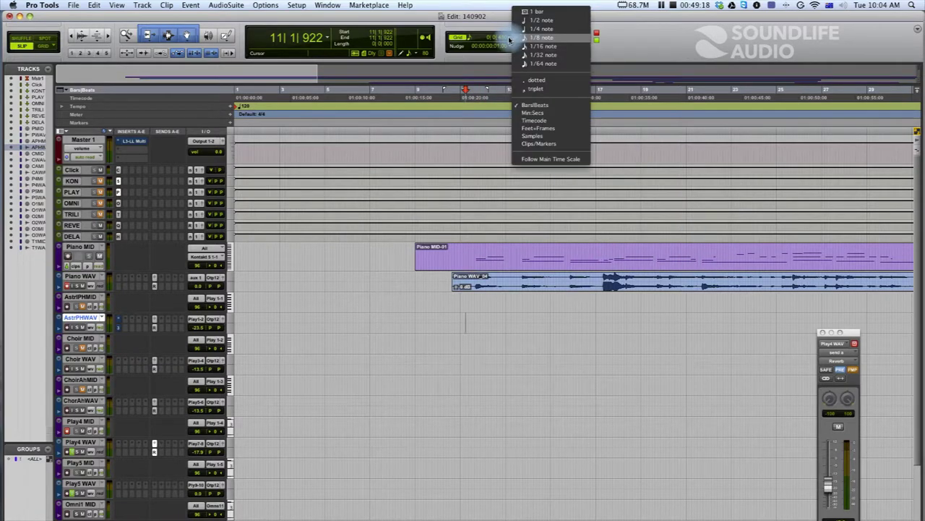
left_click(521, 13)
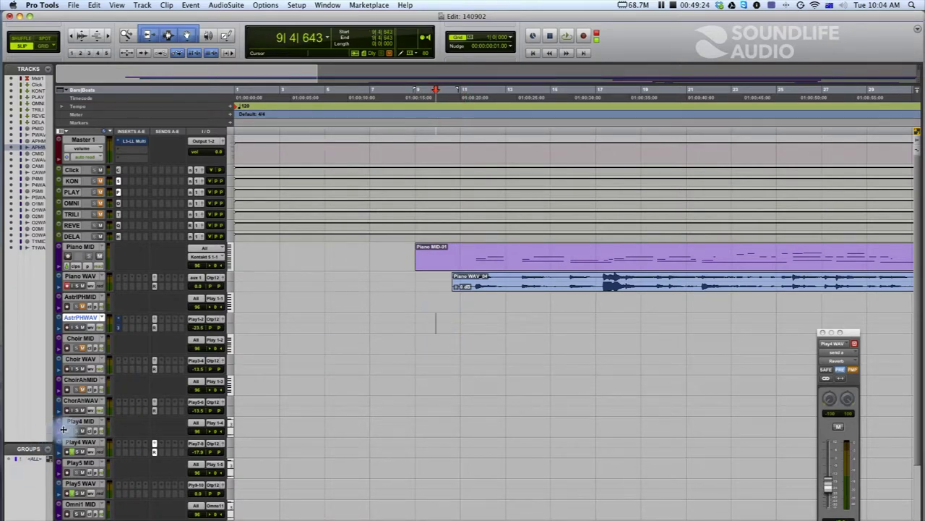
- Rename the Play4 MID track as Glock MID and the Play4 WAV track as Glock WAV
double_click(85, 423)
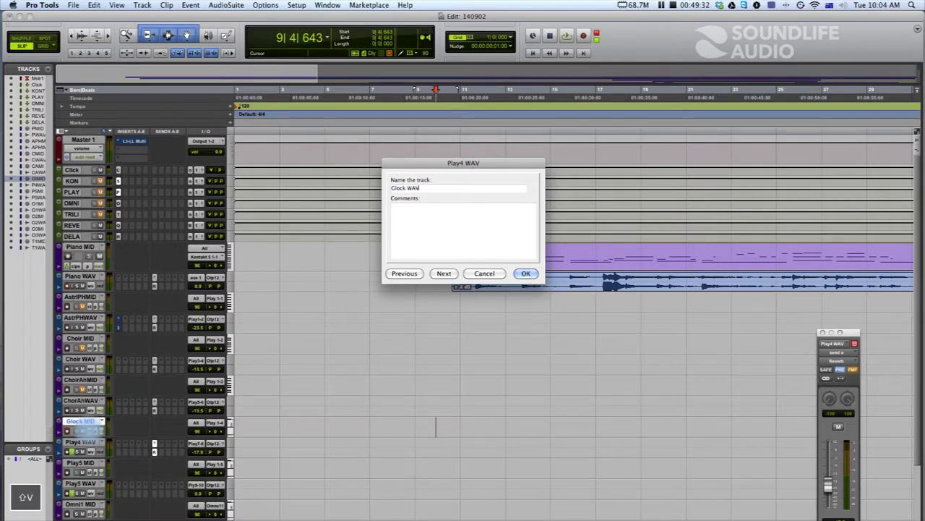
type("Glock WAV")
key("Return")
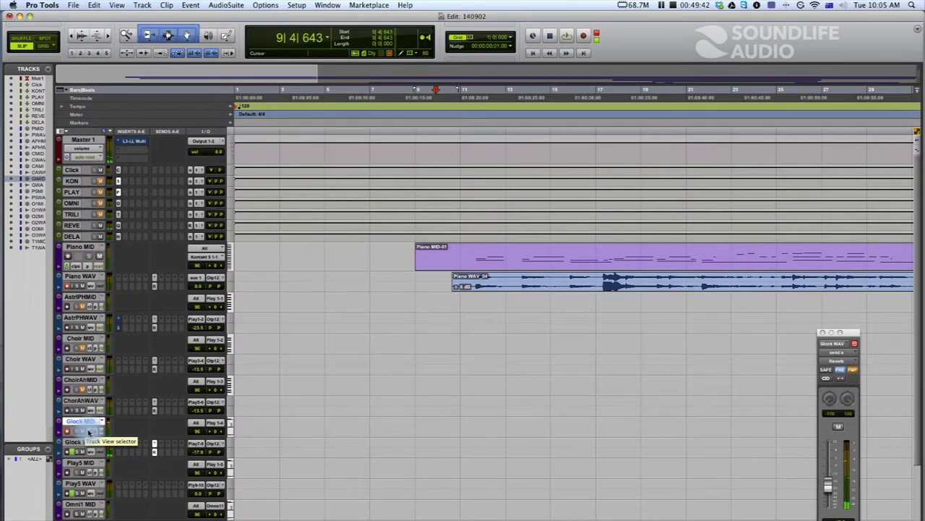
- Record a glockenspiel part on the Glock MID track from 9|4|643 to about bar 49
key("super+space")
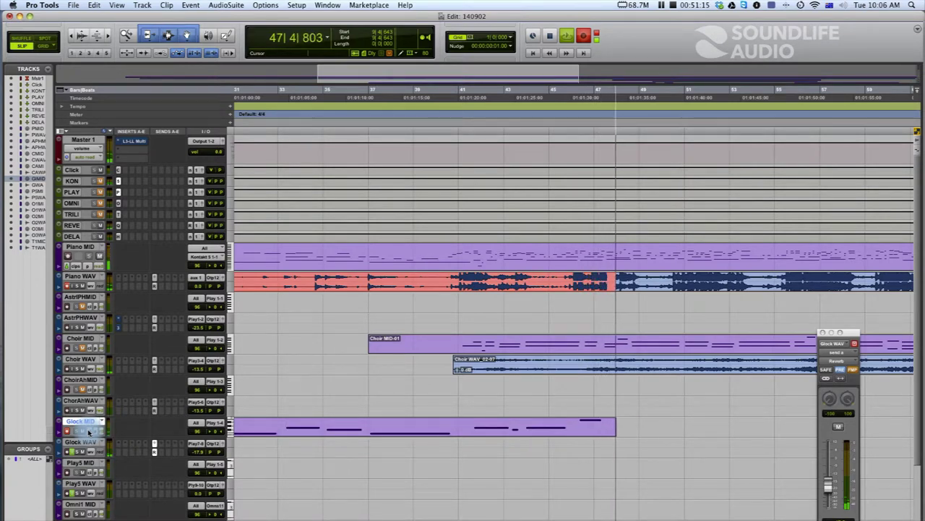
key("space")
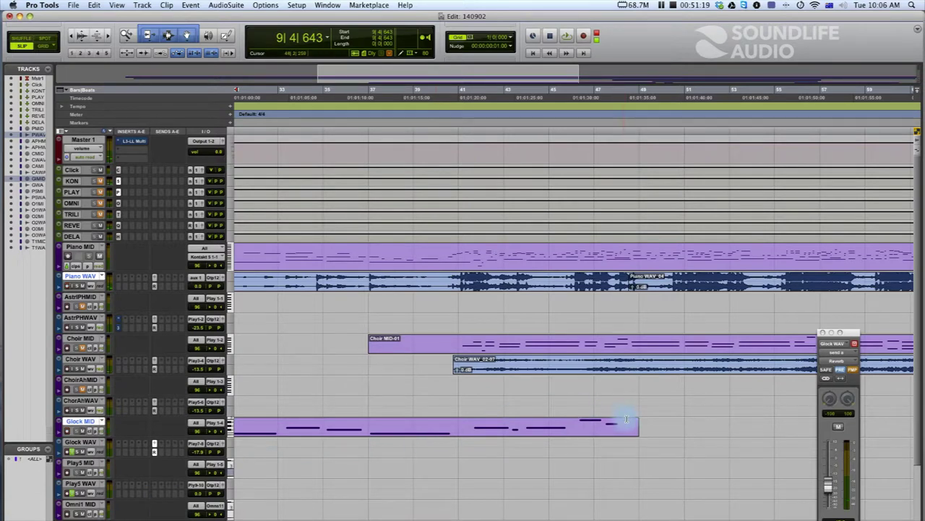
- Trim the end of the Glock MID clip back to about bar 41 and record the remaining part from 39|3|189 to about bar 97
left_click_drag(635, 421, 458, 431)
left_click(426, 423)
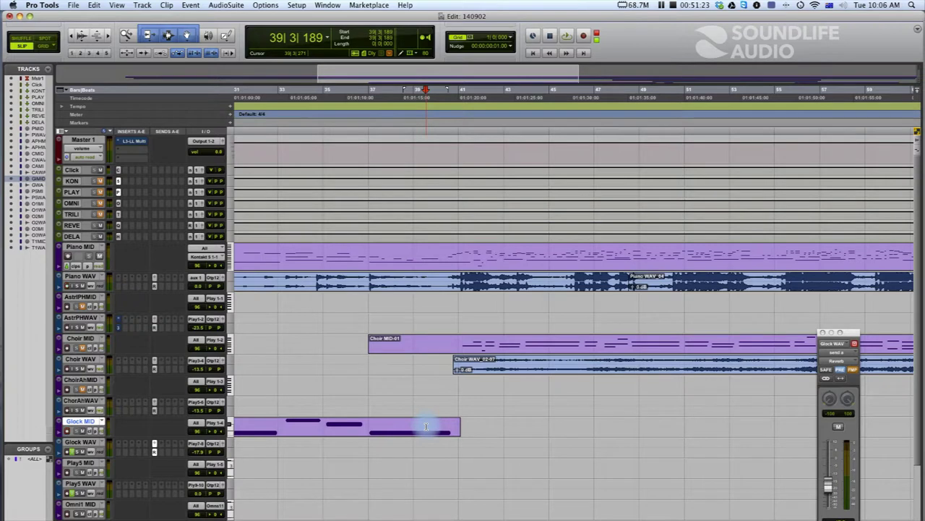
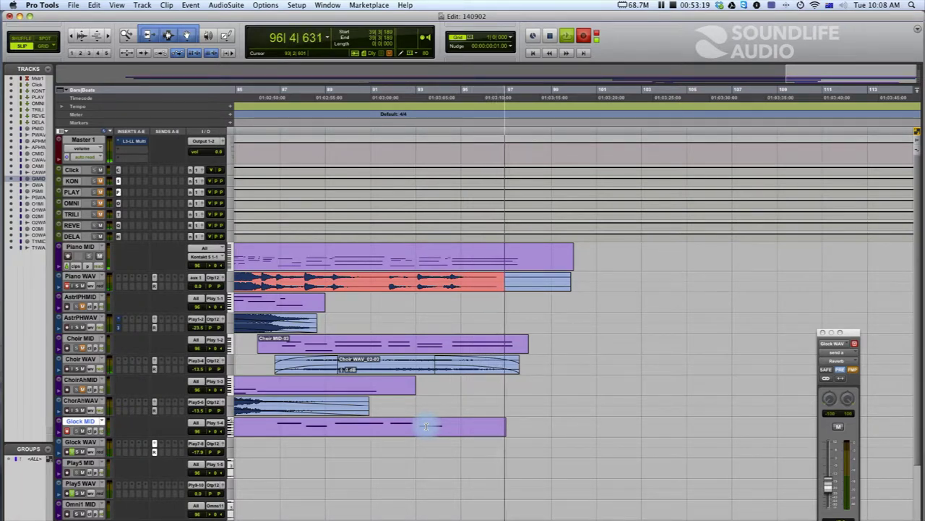
key("space")
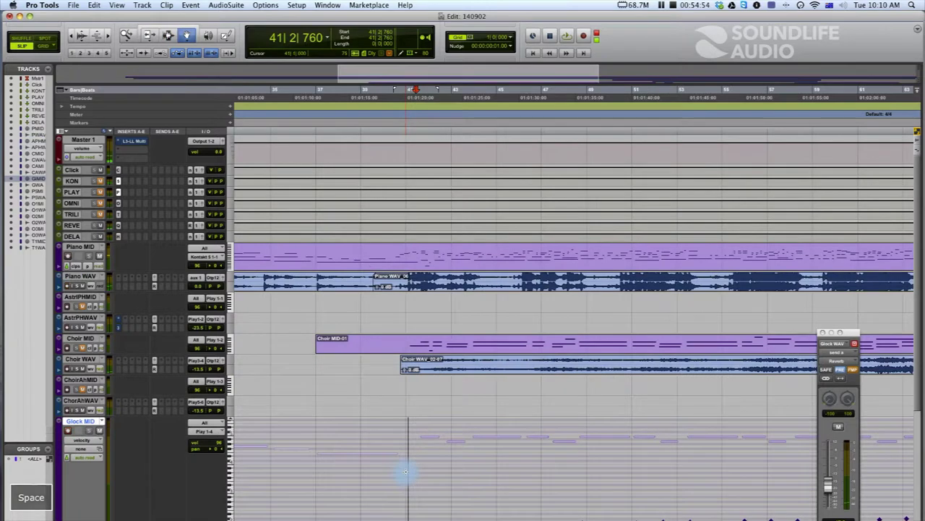
- Move the Glock MID track directly below Piano MID, reduce its height, and bring its notes into view
scroll(405, 472, "left", 10)
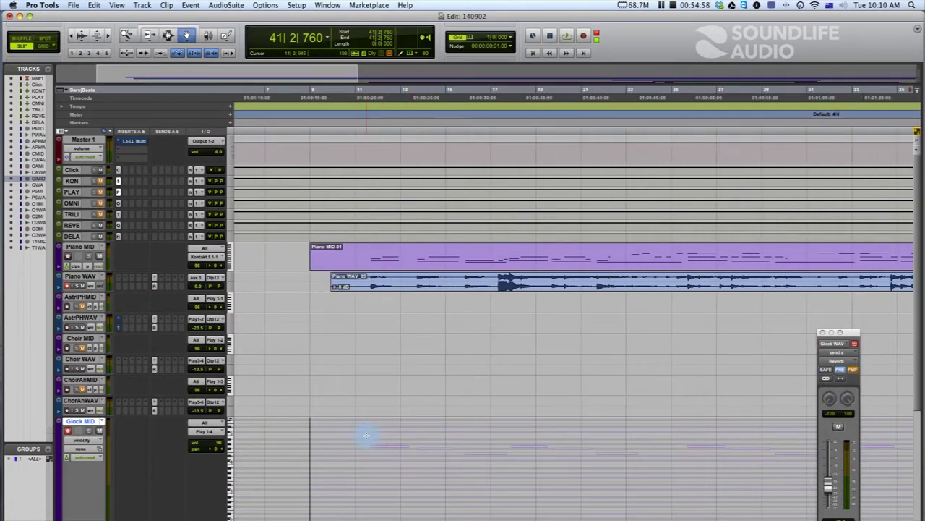
left_click_drag(68, 424, 113, 337)
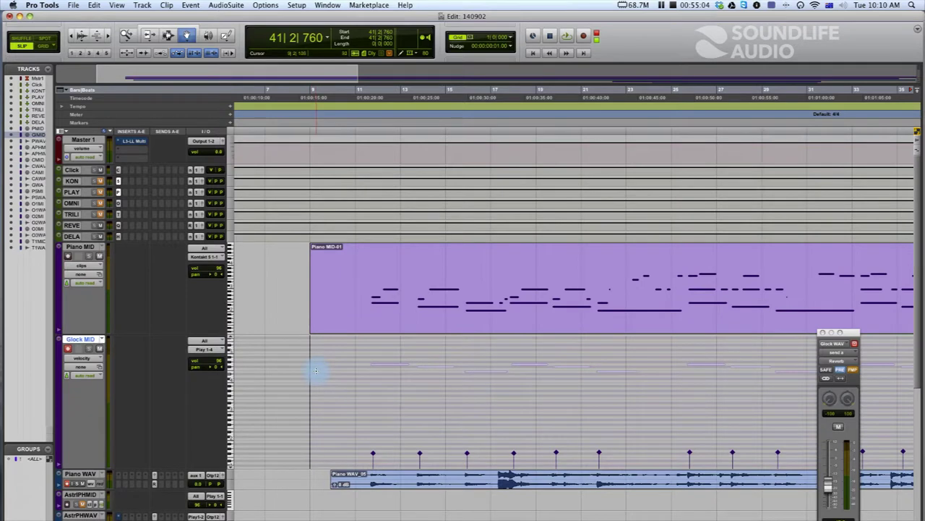
left_click_drag(99, 471, 131, 366)
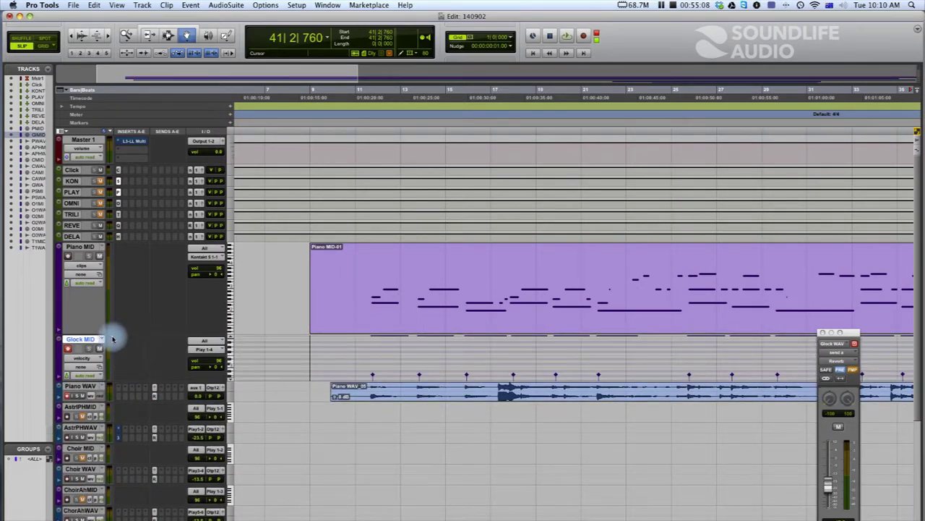
left_click(232, 339)
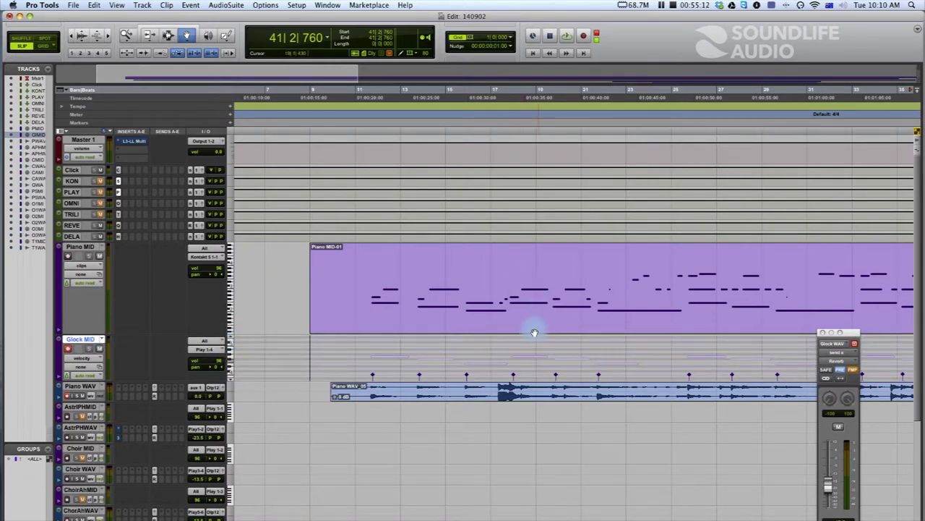
- Nudge the Glock MID notes between bars 17 and 21 into line with the corresponding piano notes
key("t")
key("t")
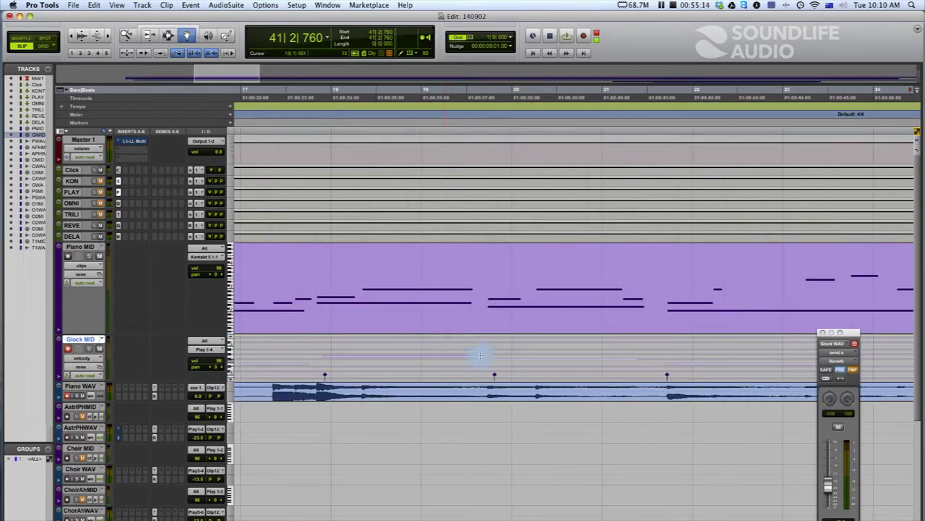
left_click(676, 366)
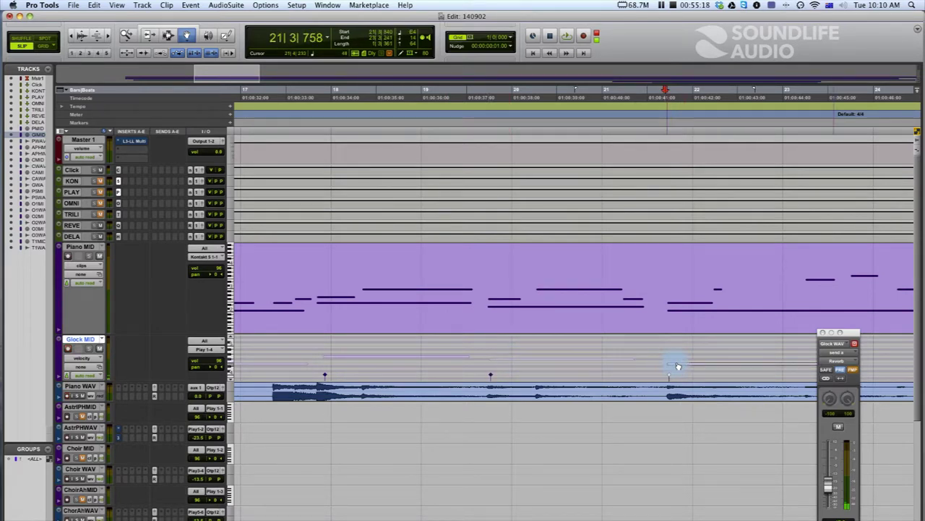
left_click(352, 357)
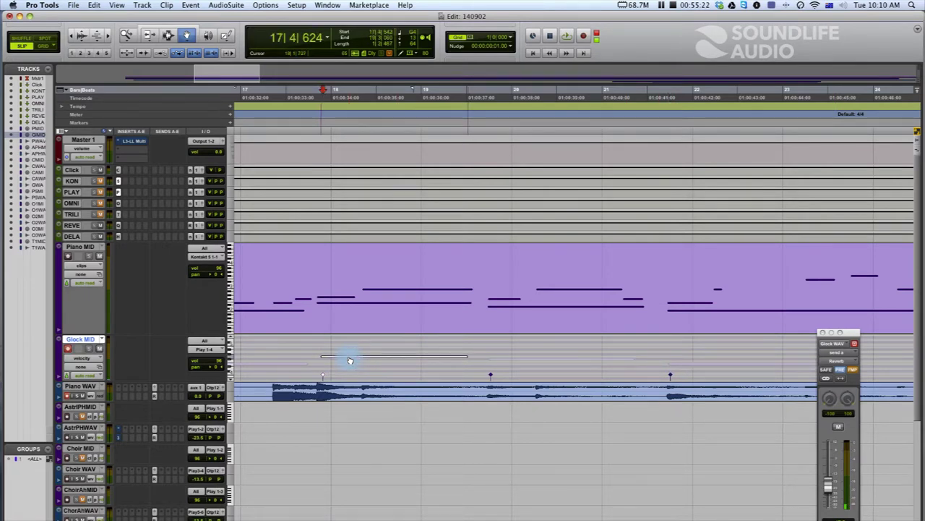
- Shift the Glock MID notes at about 25|4 and 27|3 to start with the piano notes
scroll(478, 337, "right", 6)
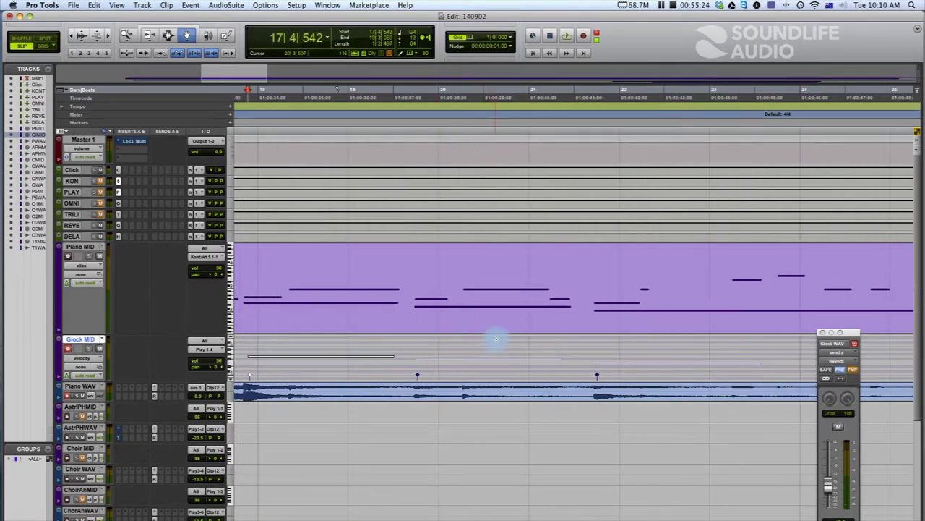
scroll(506, 340, "right", 6)
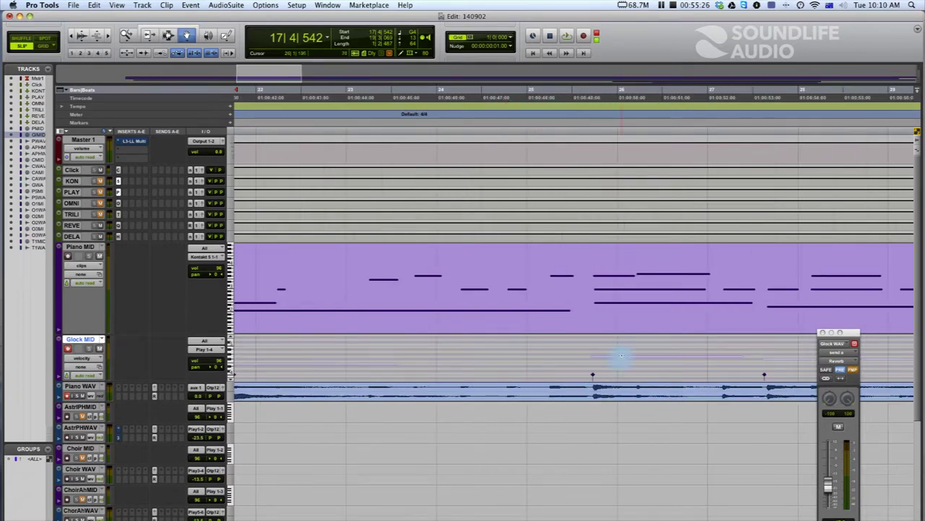
left_click(621, 358)
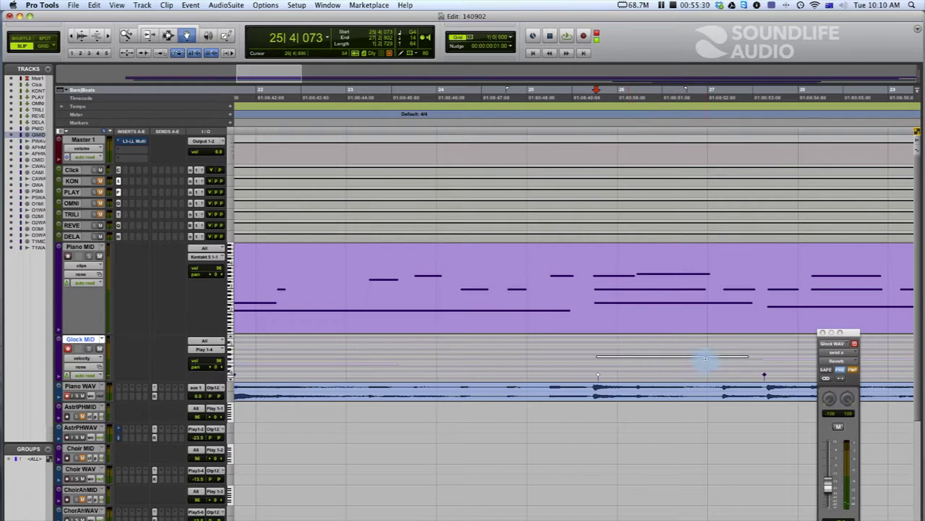
left_click_drag(775, 359, 784, 360)
key("space")
key("space")
- Align the Glock MID notes near bars 33, 35 and 37 with the starts of the matching piano notes
scroll(754, 352, "right", 6)
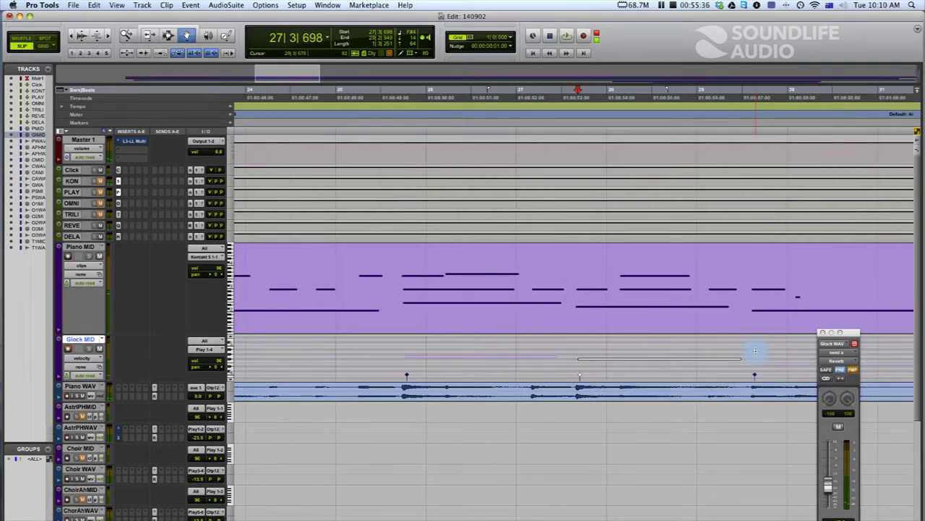
scroll(754, 352, "right", 8)
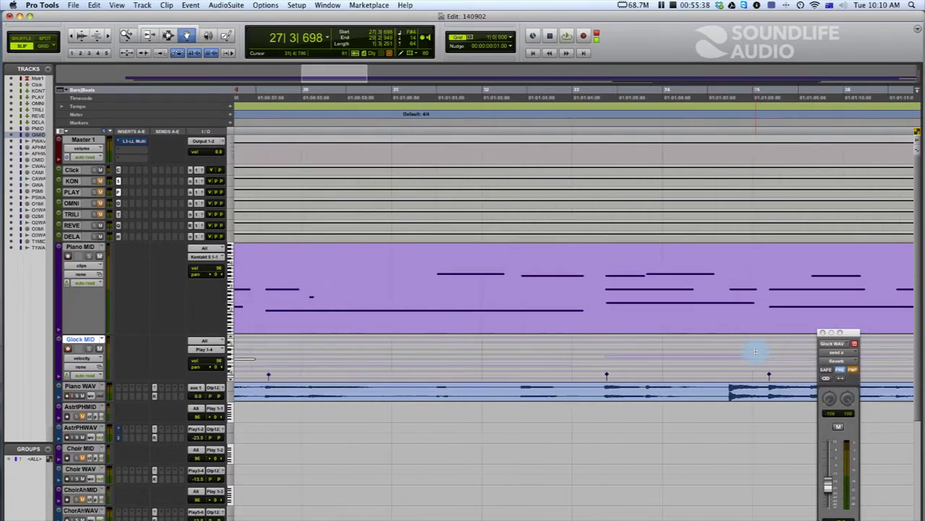
left_click(546, 357)
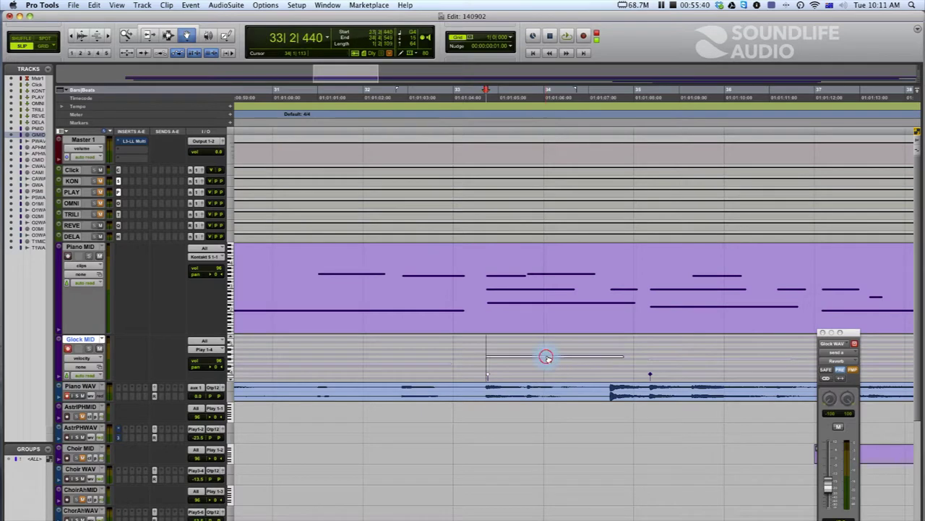
left_click(671, 361)
scroll(672, 353, "right", 5)
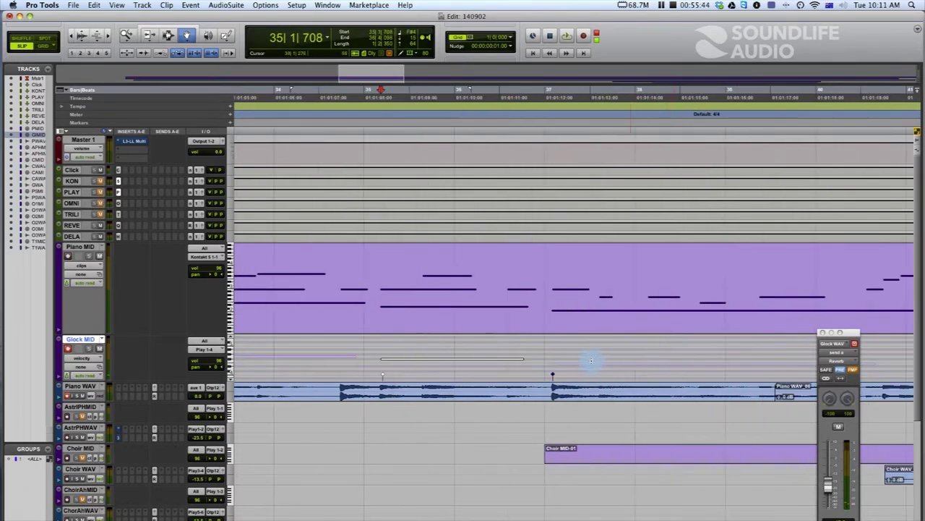
left_click(578, 366)
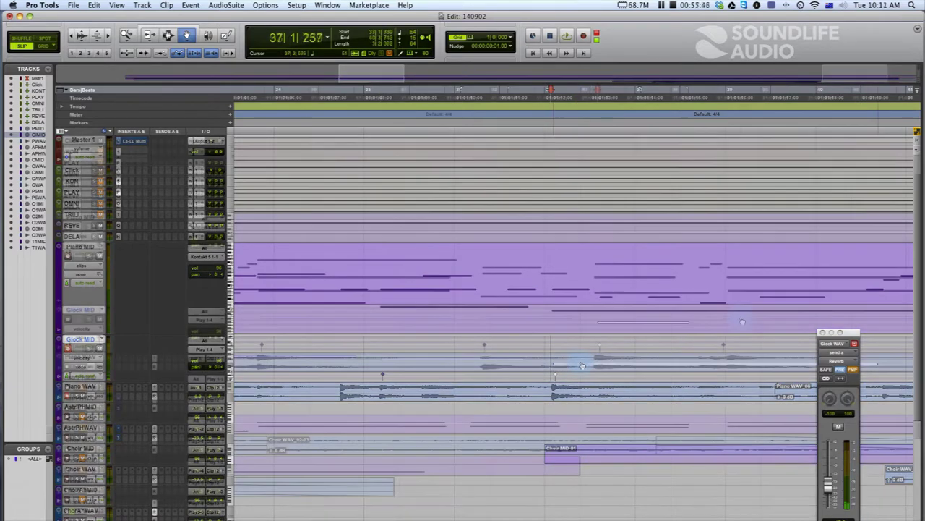
- Align the last Glock MID note to the piano at 94|3|458 and save the session
left_click(747, 319)
scroll(744, 318, "right", 5)
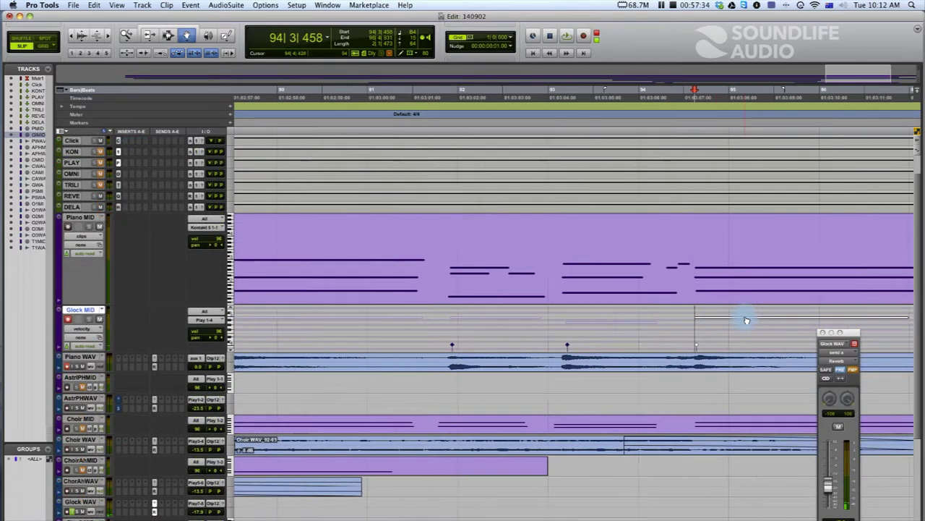
key("super+s")
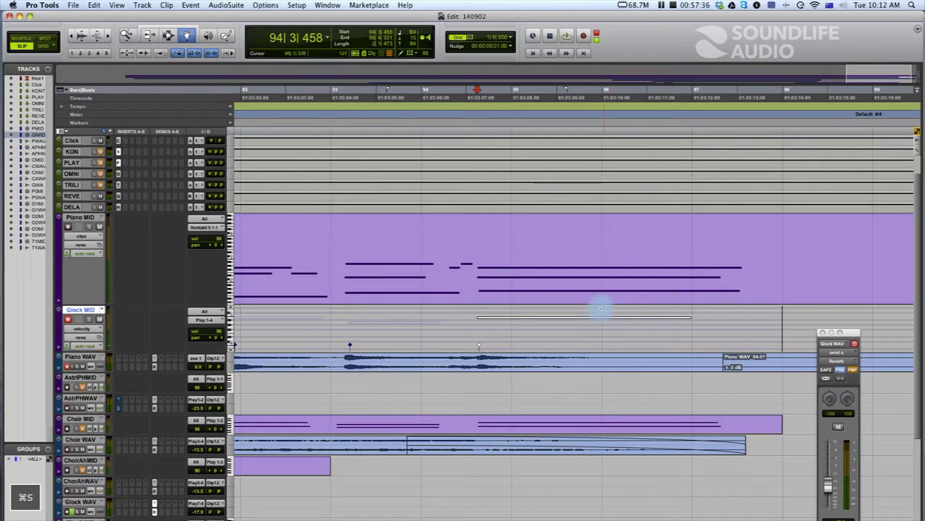
- Move the Glock MID track back down directly above Glock WAV
key("r")
key("r")
key("r")
key("r")
key("r")
key("r")
key("r")
key("t")
key("t")
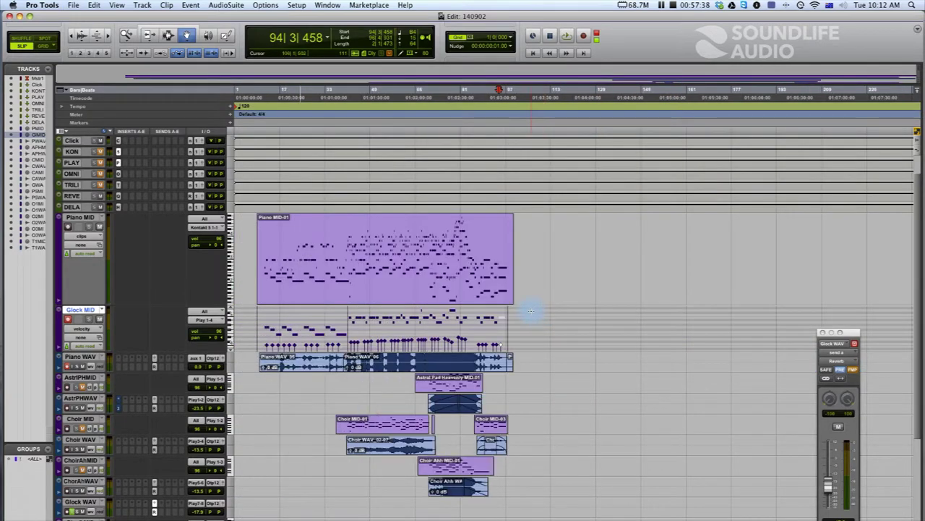
key("t")
scroll(506, 319, "left", 5)
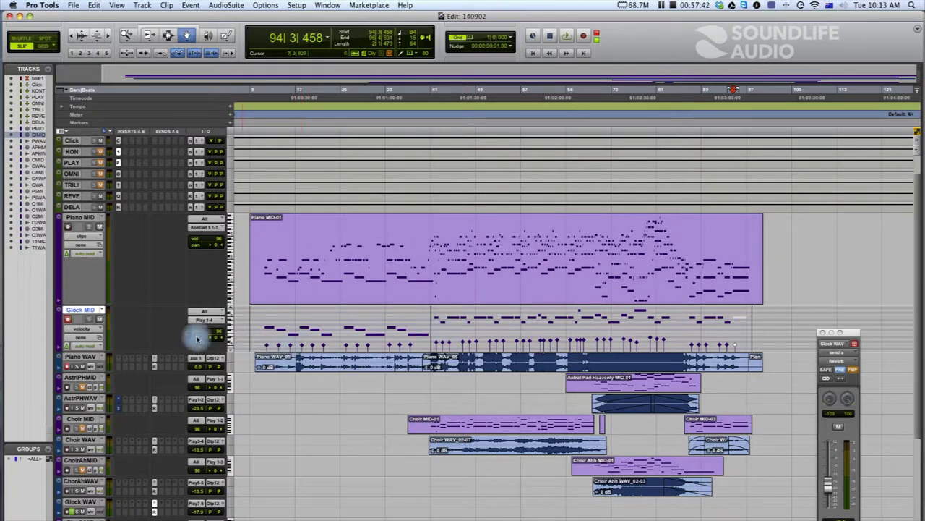
left_click_drag(82, 316, 87, 490)
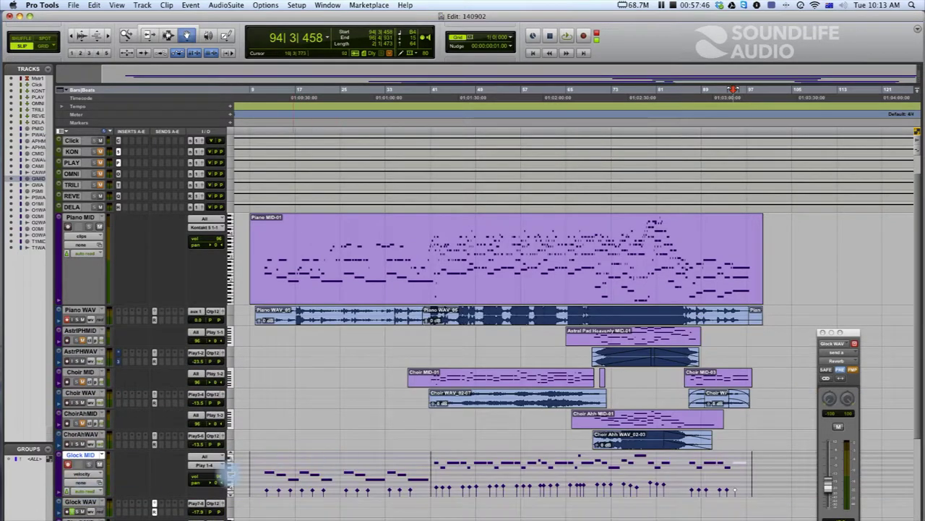
- Return the Glock MID track to clips view, reduce its height and disarm it for recording
left_click(89, 473)
left_click(88, 459)
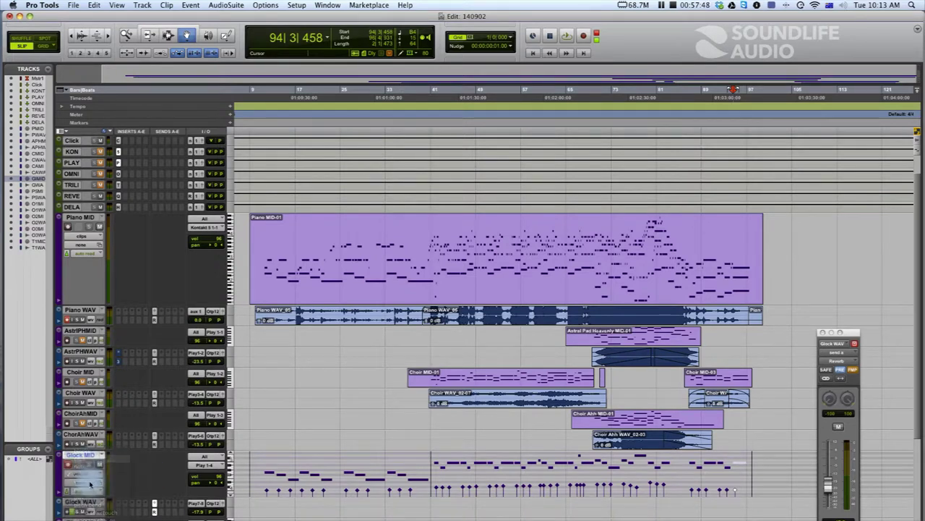
left_click_drag(83, 490, 75, 479)
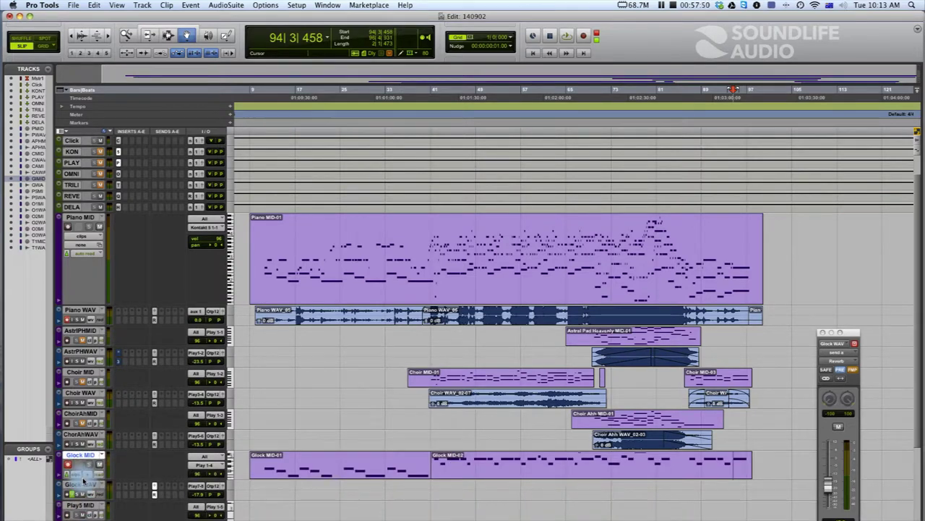
left_click(261, 488)
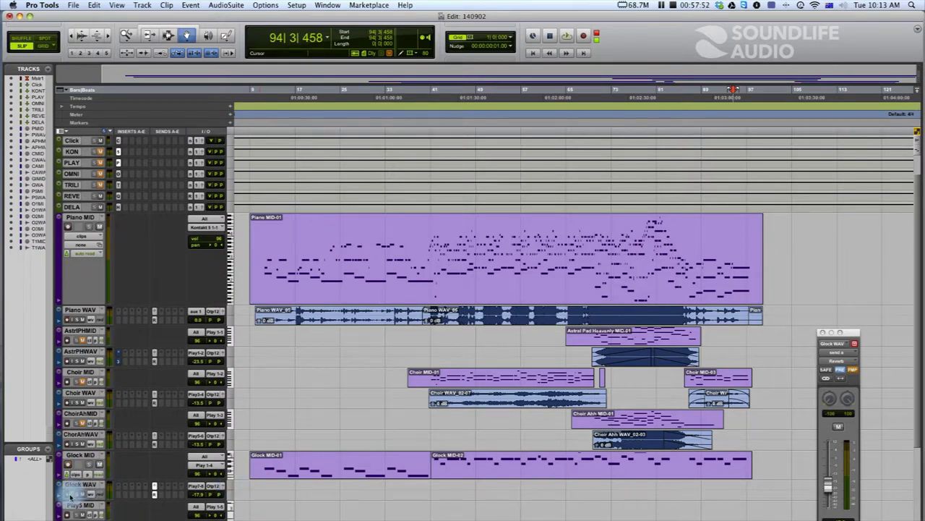
- Add a QLSV Sus XFD patch from the QL Solo Violin library's 01 Long folder as an additional Play instrument
scroll(92, 447, "down", 3)
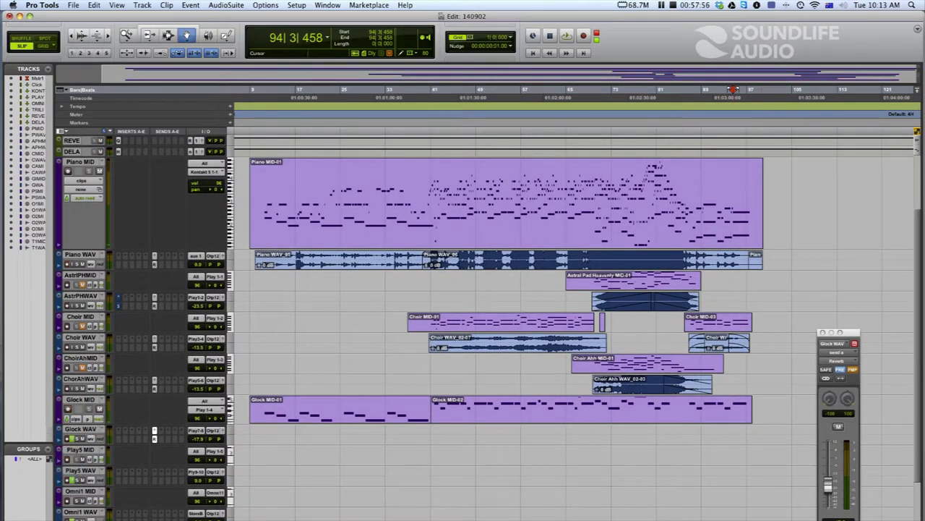
left_click_drag(924, 131, 737, 98)
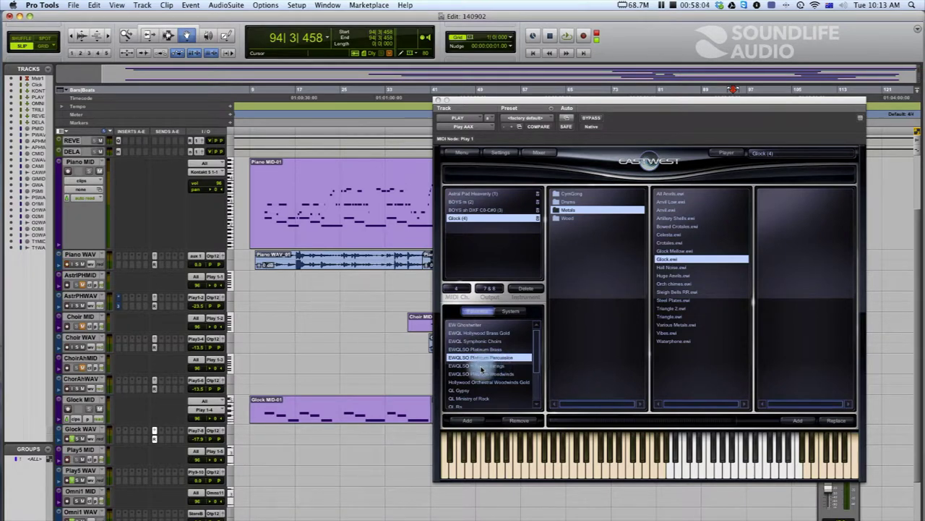
scroll(473, 370, "down", 3)
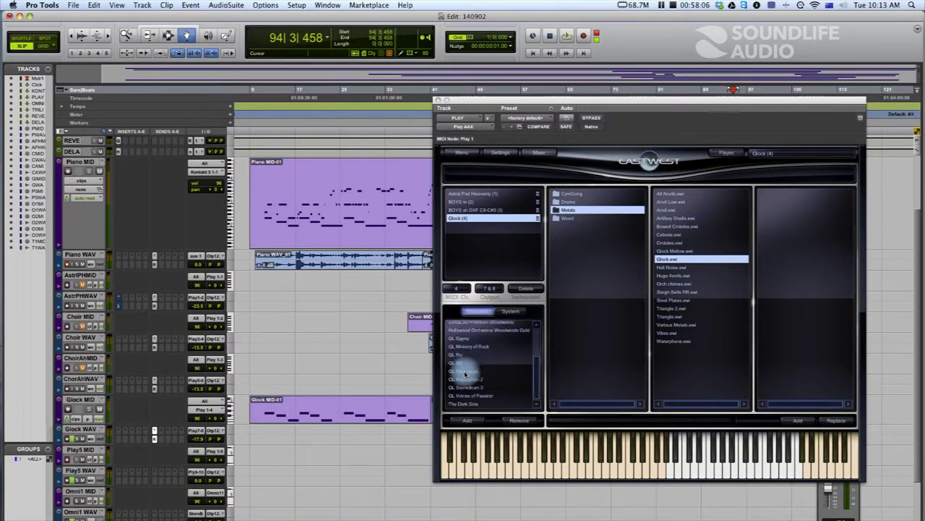
left_click(468, 371)
left_click(569, 193)
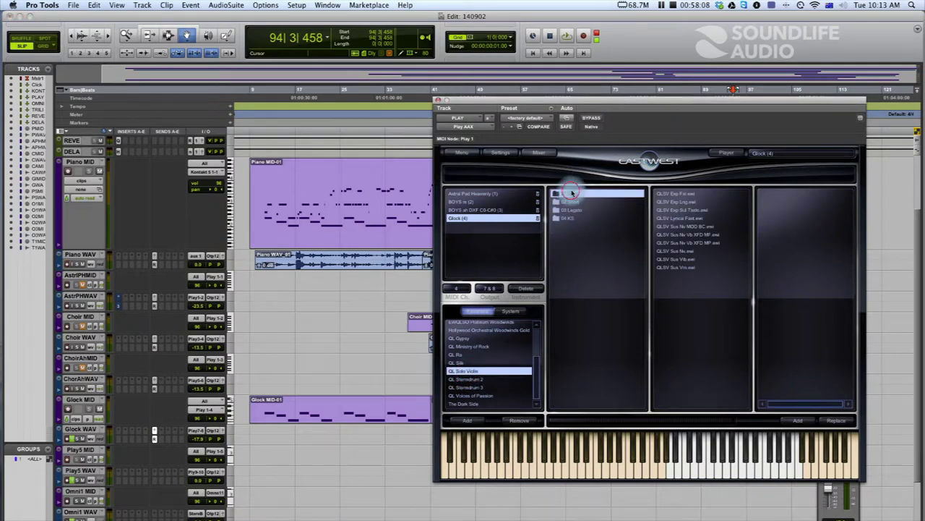
double_click(679, 243)
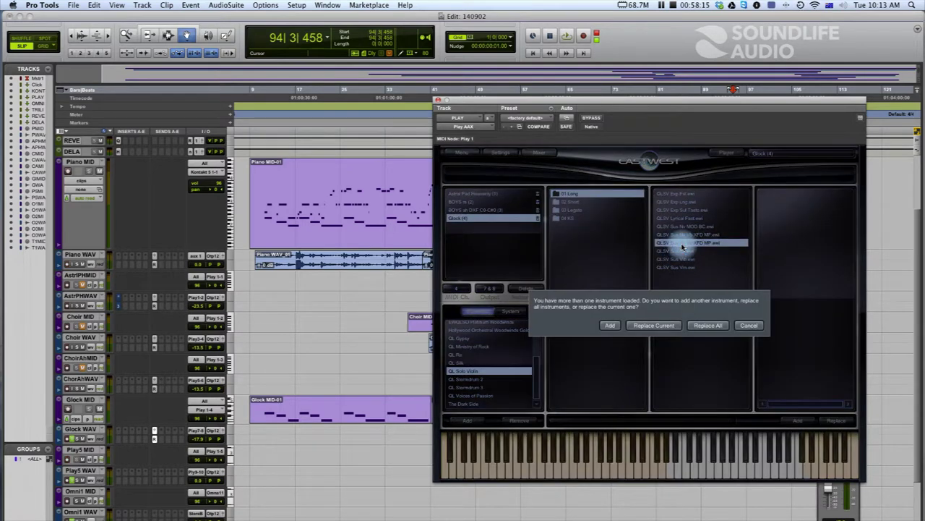
left_click(611, 324)
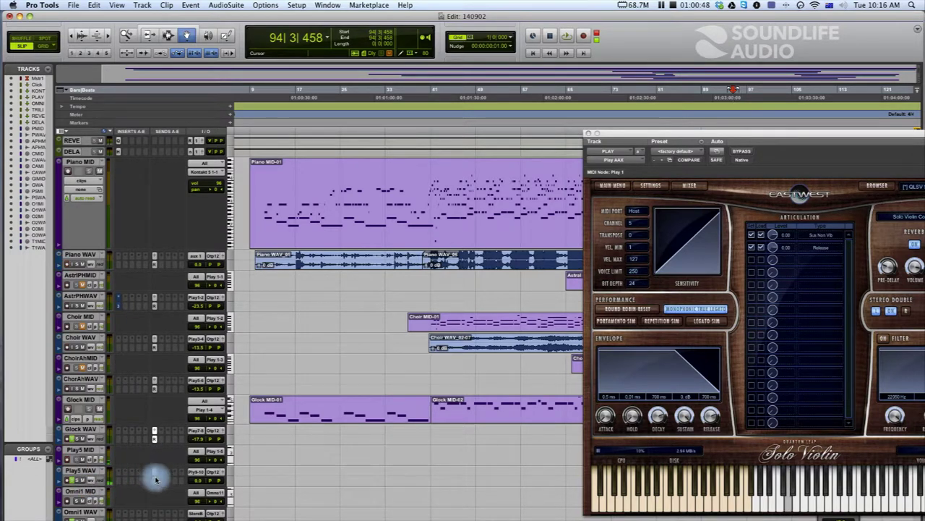
- Open the reverb send on the Play5 WAV track and set the track's volume to -15.0
left_click(154, 478)
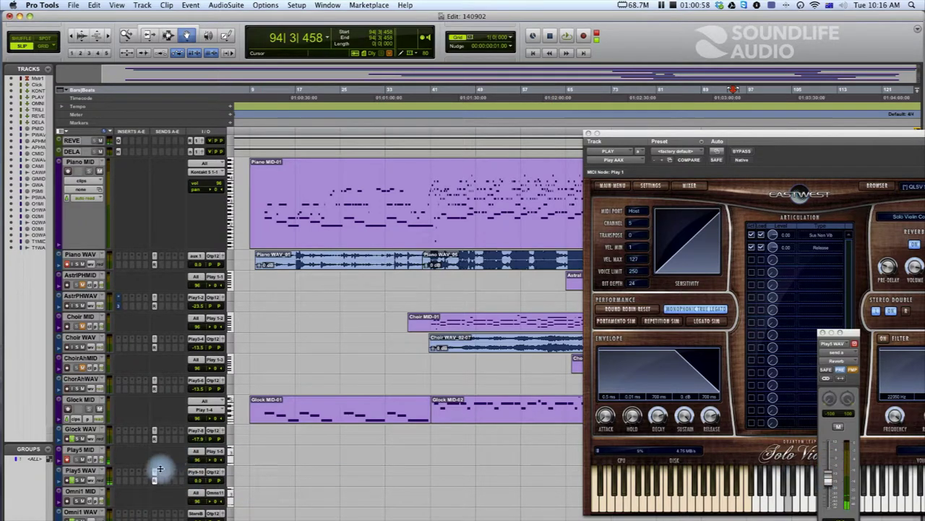
left_click_drag(201, 480, 201, 497)
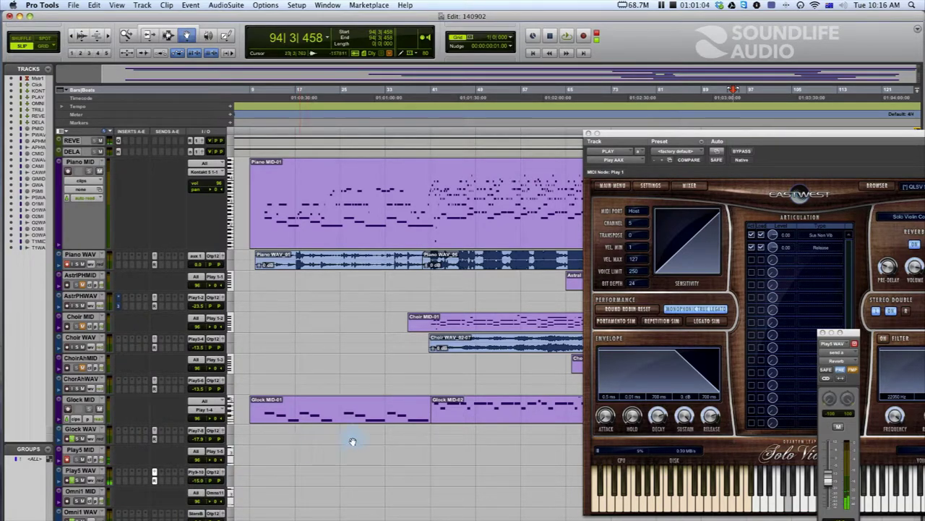
- Play the arrangement from 10|4|243 to about bar 45 to rehearse the violin part
key("F5")
left_click(260, 452)
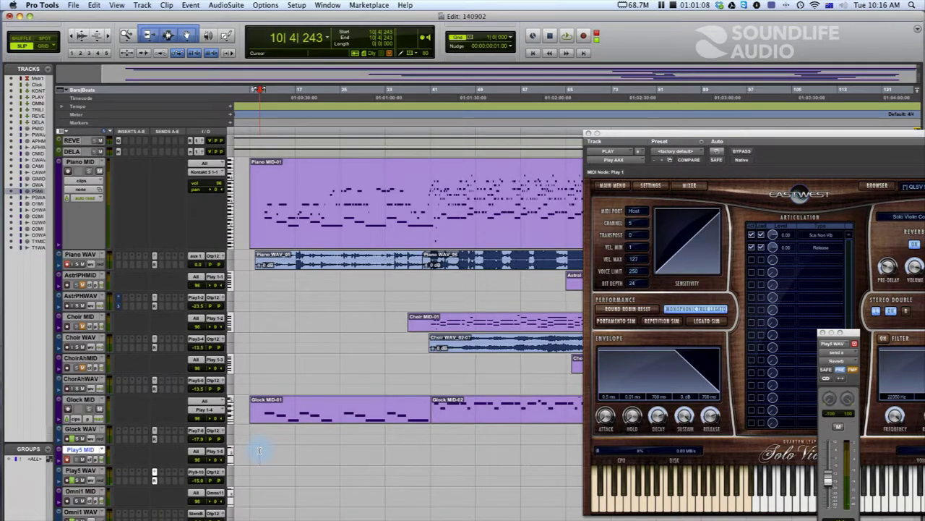
key("space")
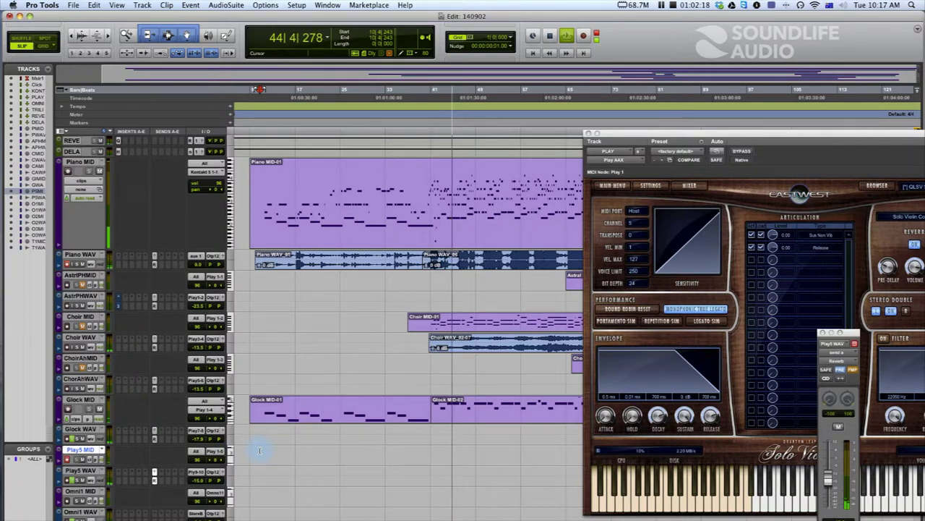
key("space")
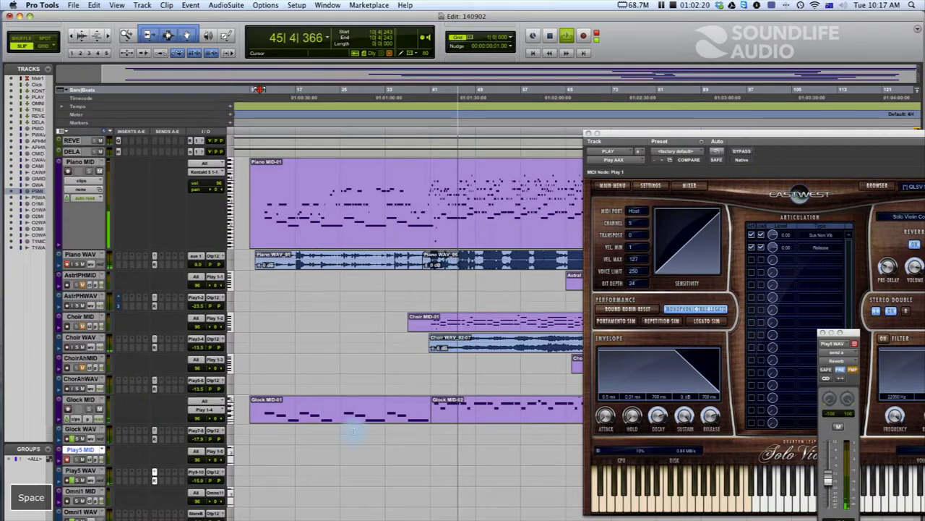
- Rename the Play5 MID track as Violin MID and the Play5 WAV track as Violin WAV
double_click(81, 449)
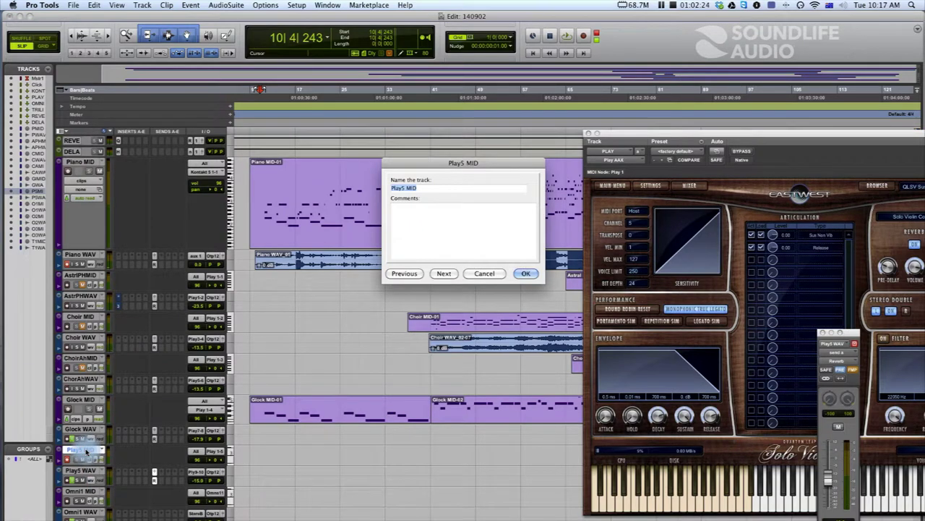
type("Violin")
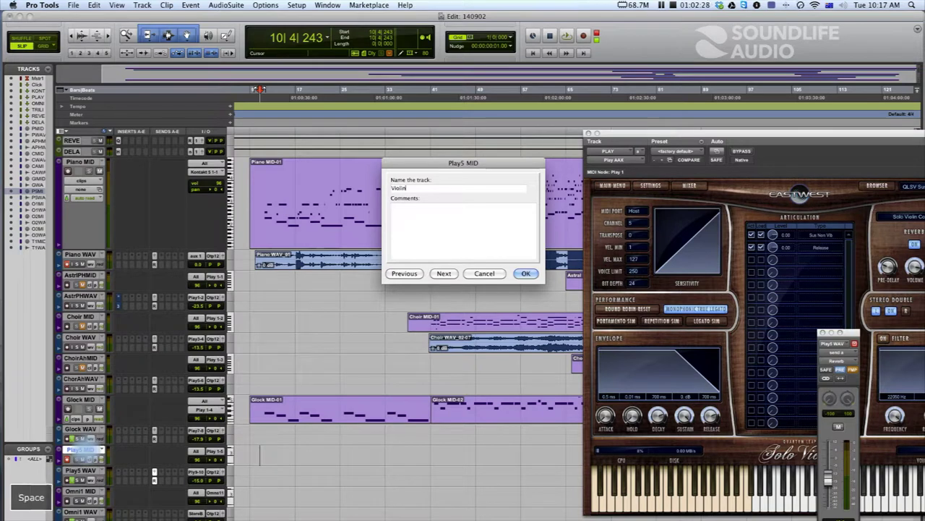
type("WAV")
key("Return")
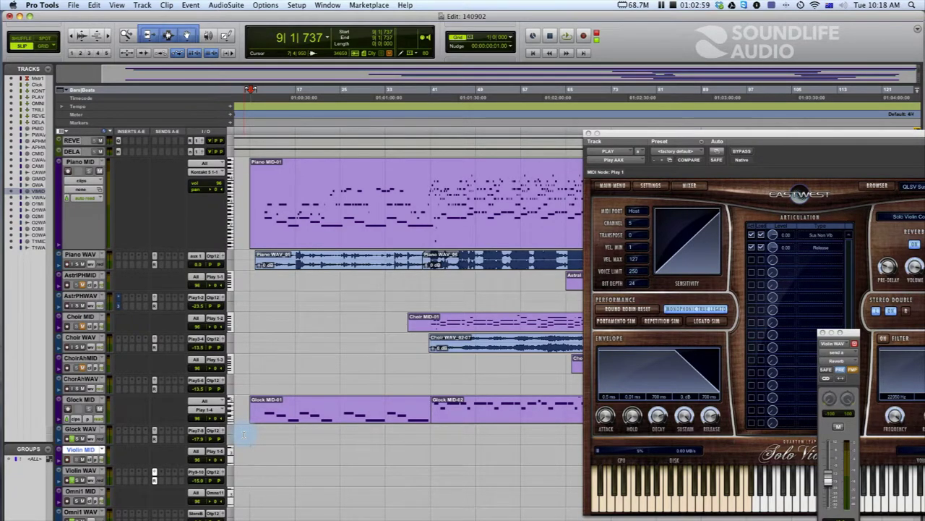
- Record a violin part on the Violin MID track from 9|1|737 to about bar 45
key("super+space")
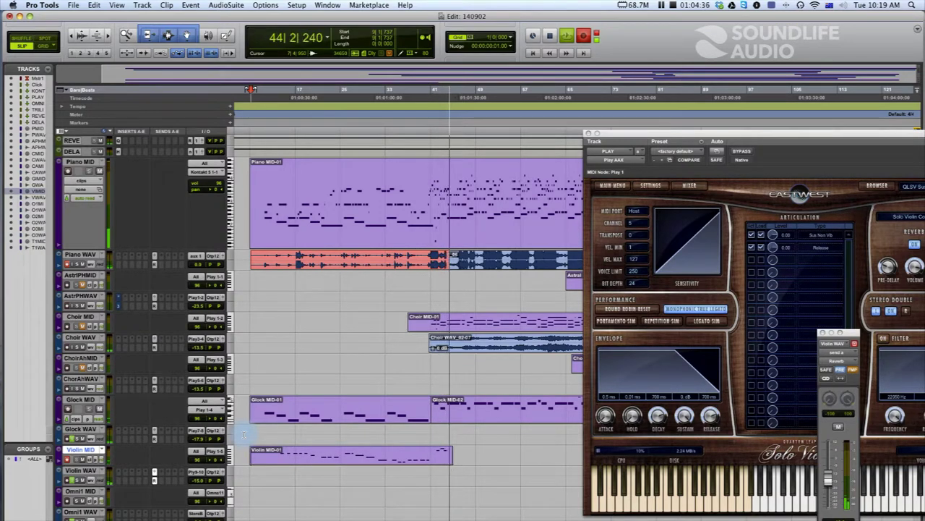
key("space")
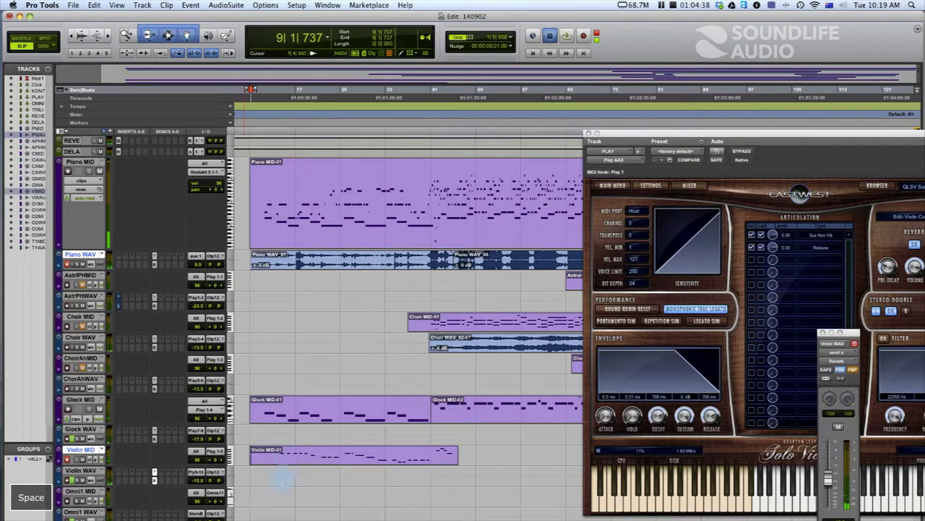
- Trim the end of the first Violin MID clip to about bar 41 and record the violin part from 39|3|599 to about bar 99
left_click(455, 452)
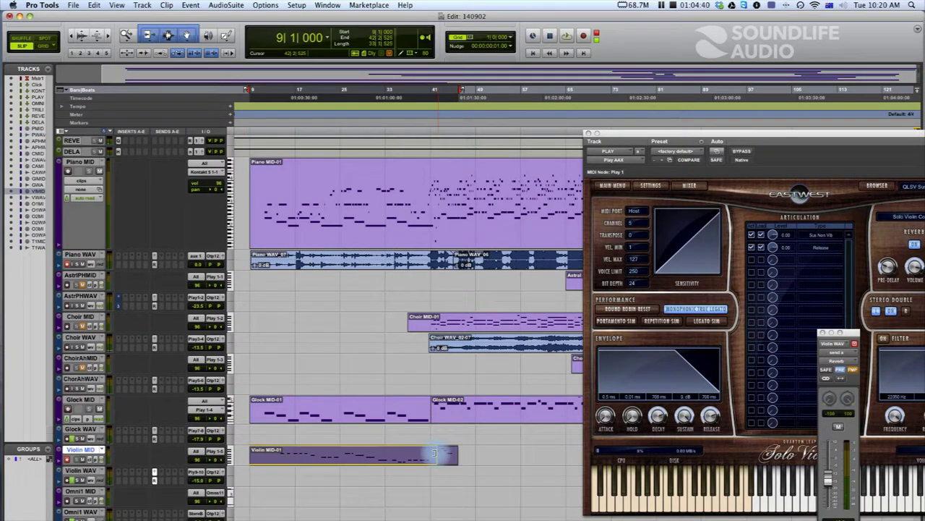
left_click_drag(432, 454, 432, 454)
left_click(423, 453)
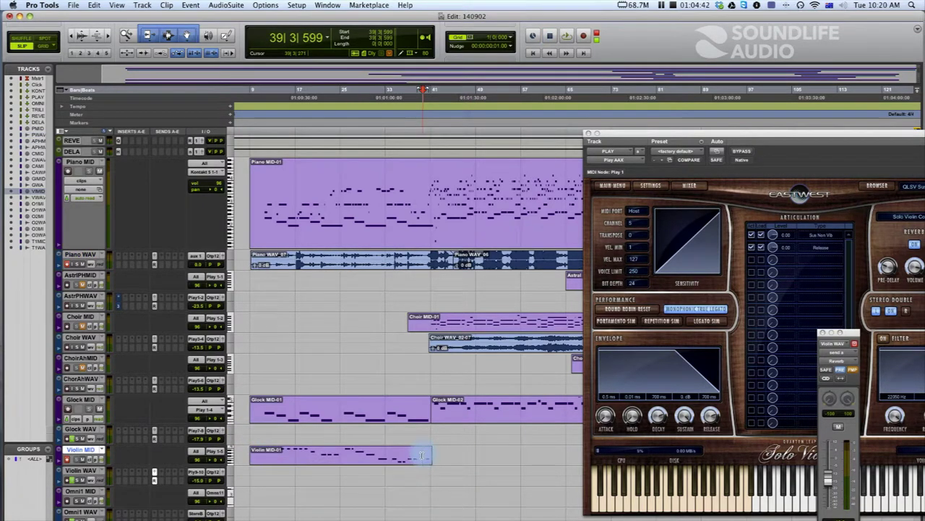
key("super+space")
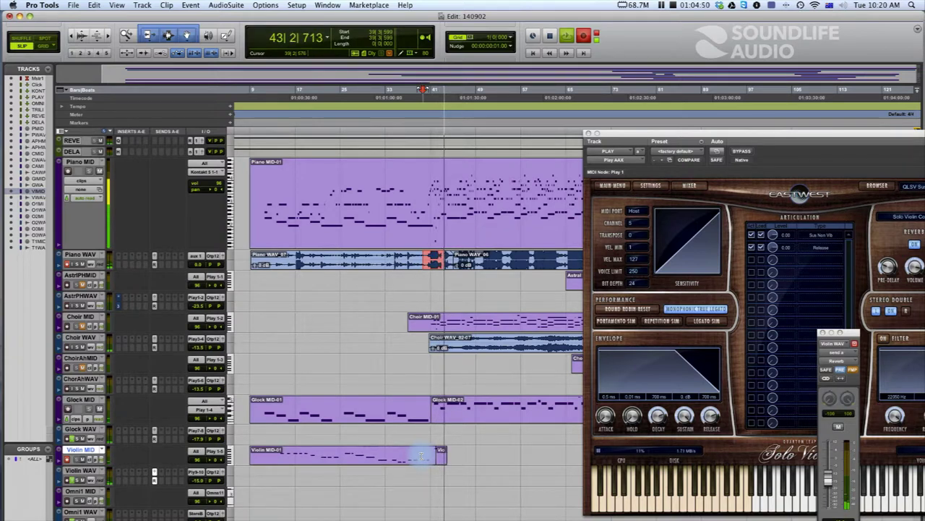
key("super+space")
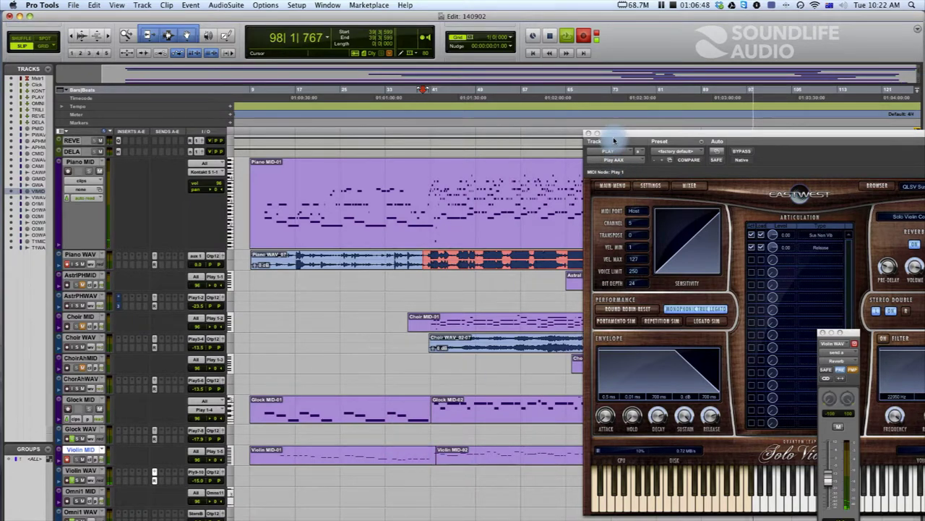
left_click(589, 134)
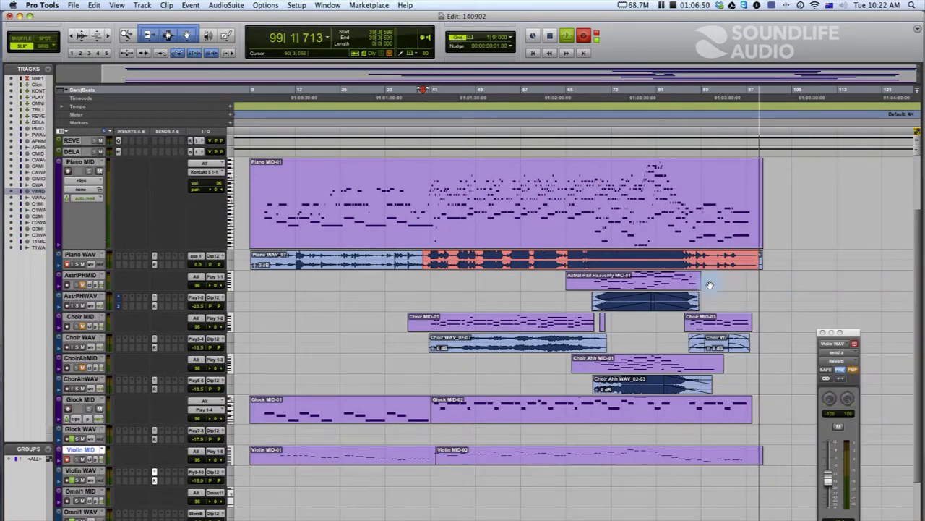
key("space")
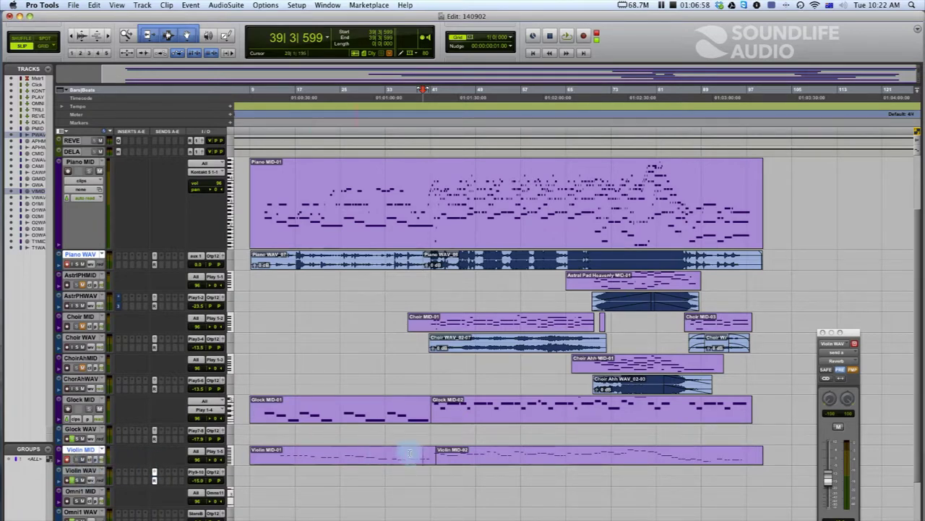
- Split the second Violin MID clip at 75|4|335 and 81|4|233 and delete the section in between
left_click(89, 461)
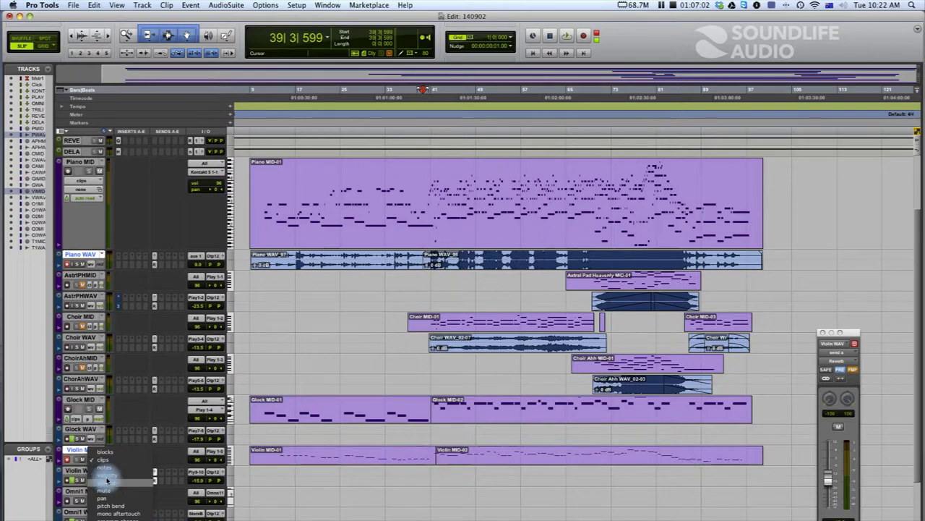
left_click(628, 453)
left_click(623, 452)
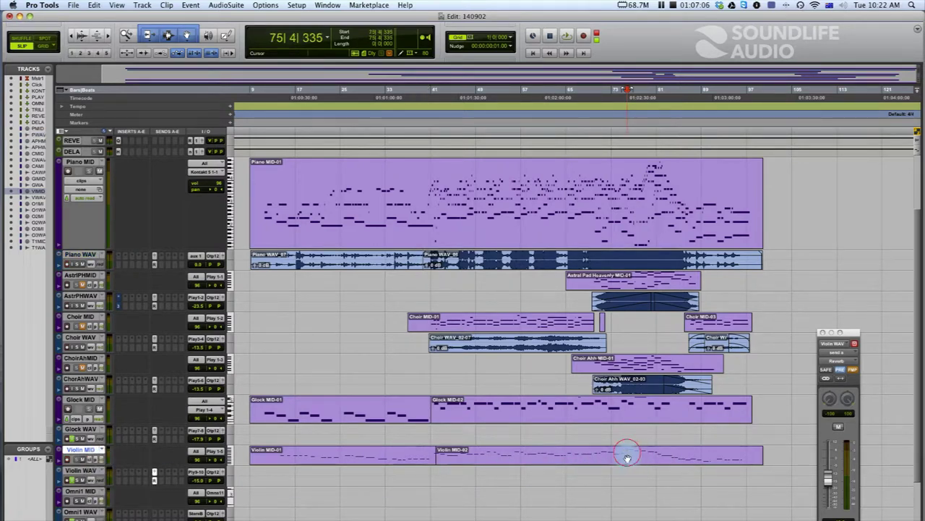
key("b")
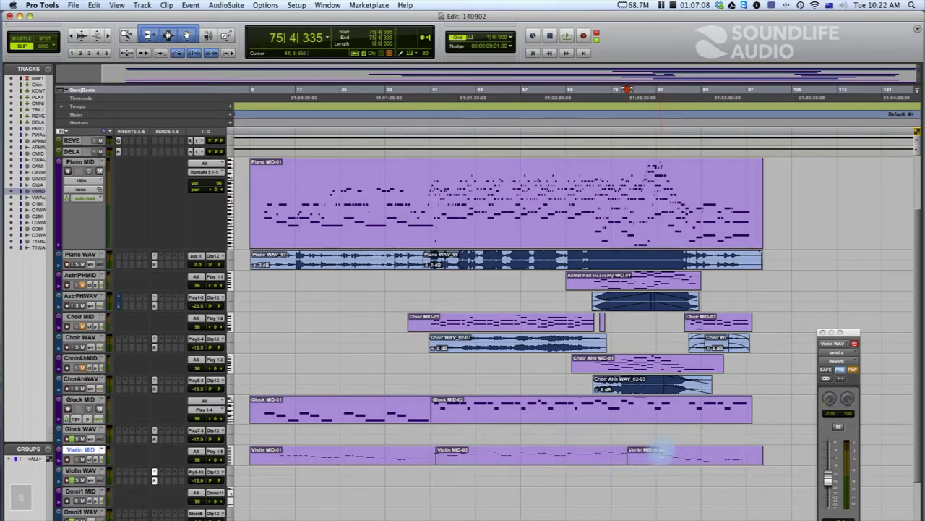
left_click(661, 455)
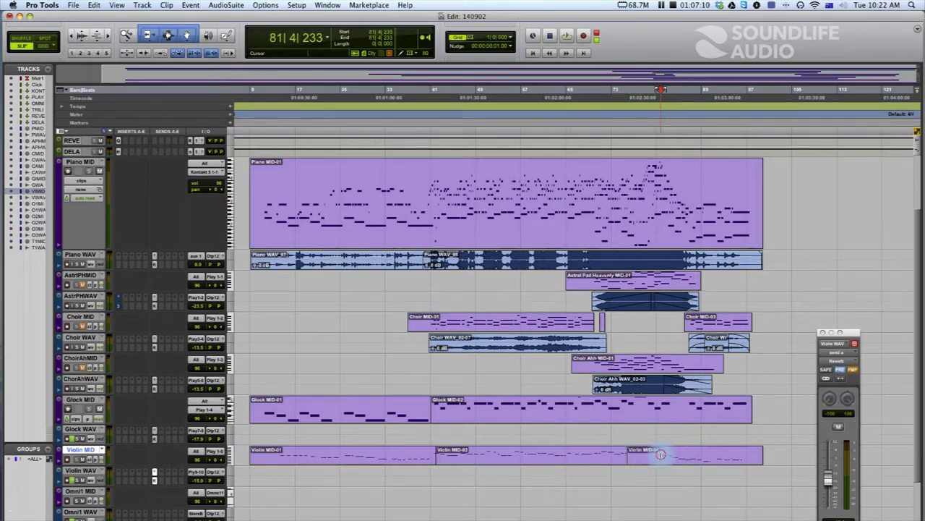
key("b")
left_click(637, 465)
key("BackSpace")
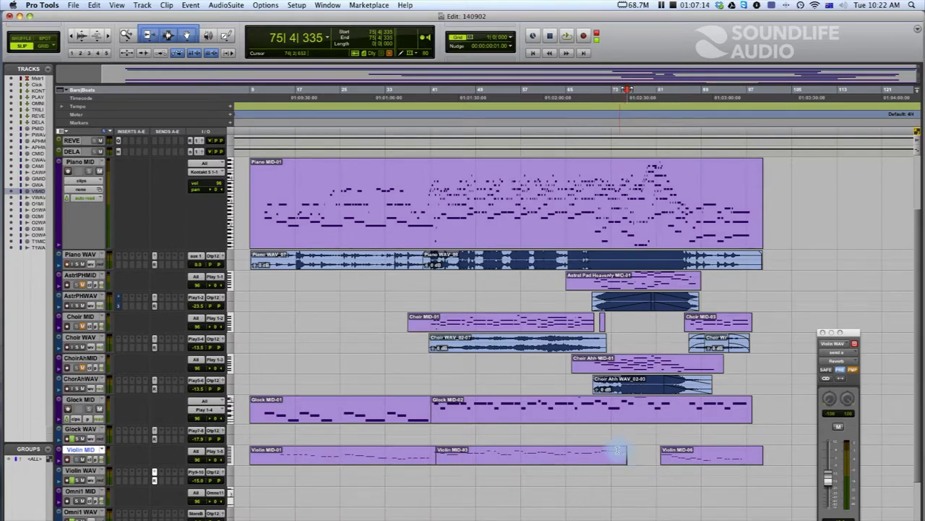
- Audition the middle Violin MID clip from 73|3|128 and trim its end to 73|4|806
left_click(614, 449)
key("space")
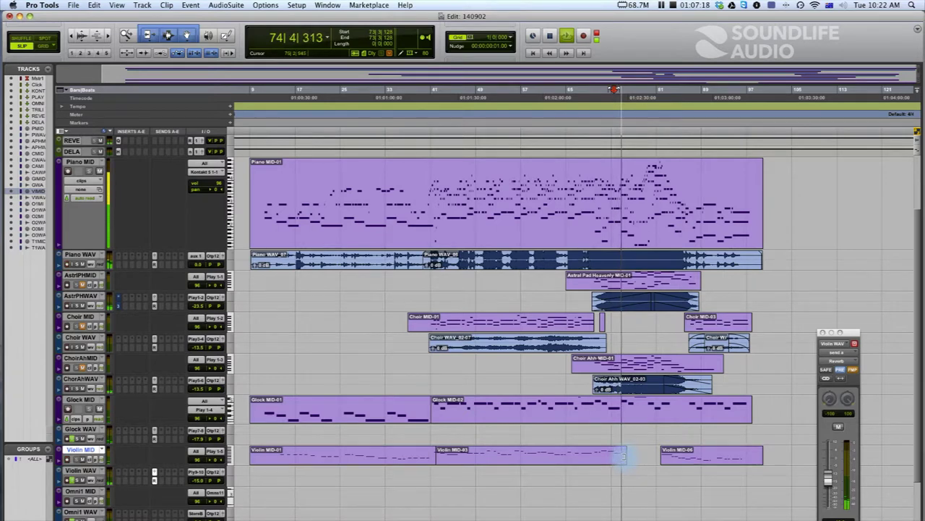
key("space")
left_click(622, 457)
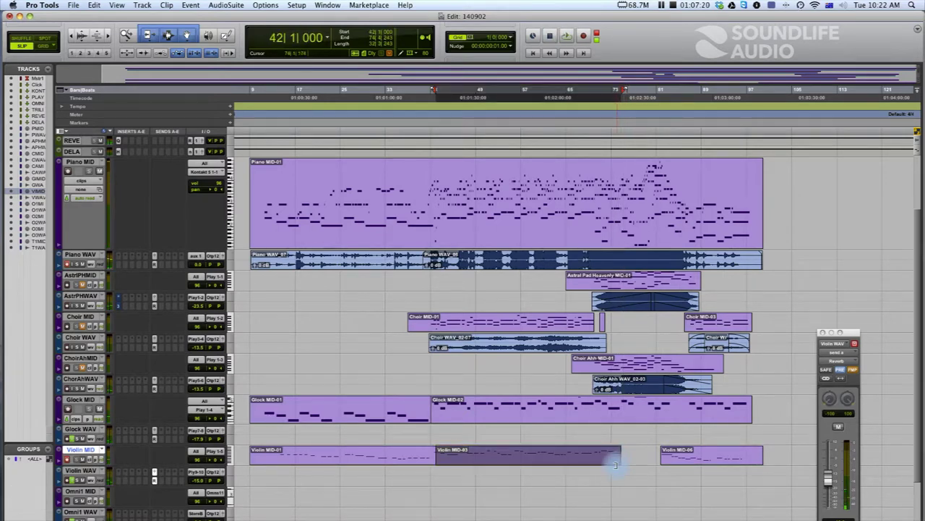
left_click(616, 454)
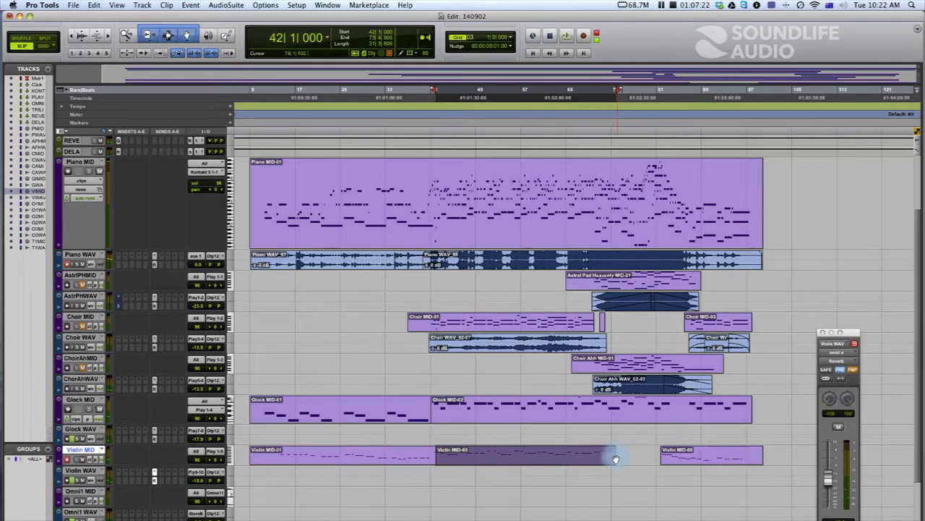
- Play from 72|4|714 while inspecting the sustain controller lane of the Violin MID track, and close the lane
left_click(610, 452)
key("space")
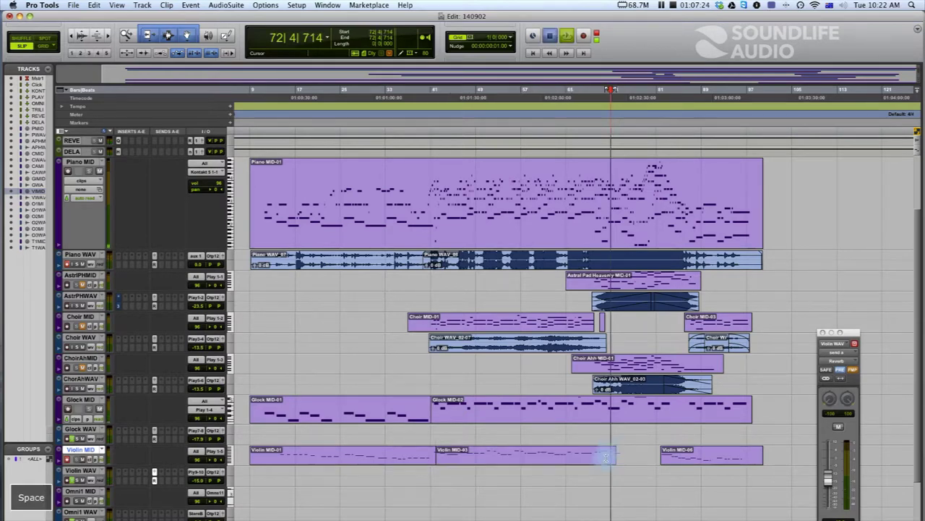
left_click(60, 460)
left_click(94, 471)
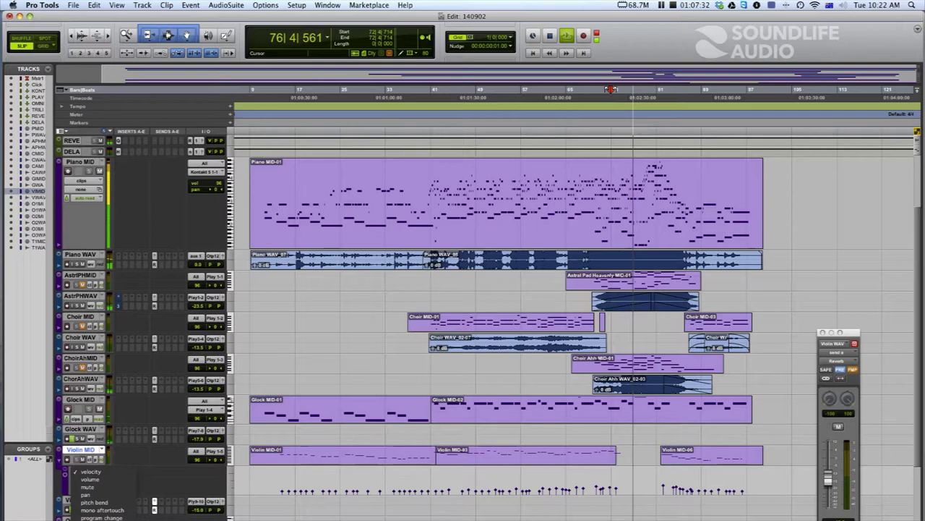
left_click(94, 516)
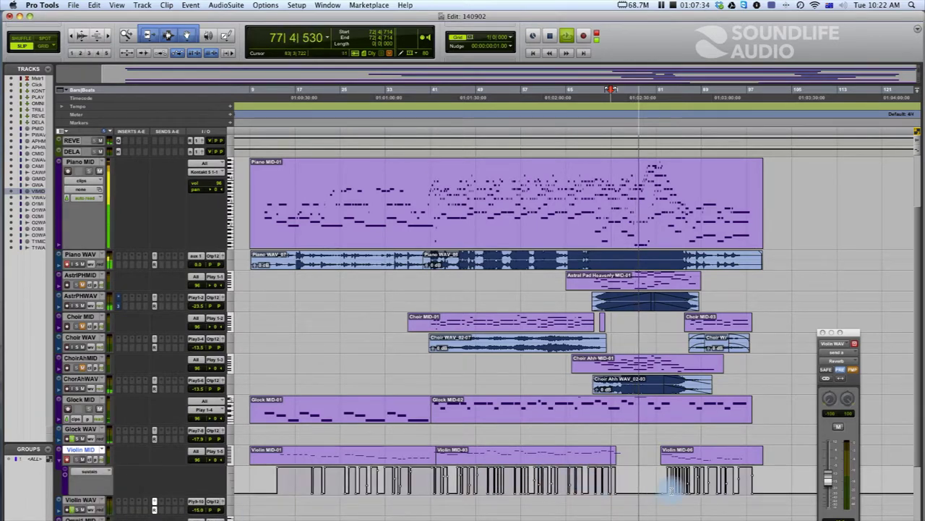
left_click(59, 461)
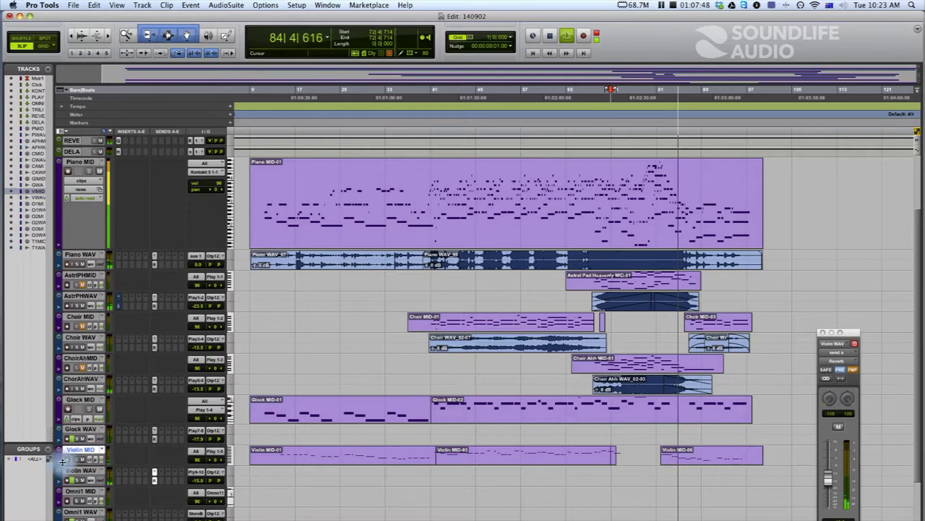
- Switch the Violin MID track to velocity view, enlarge the track height and stop playback
left_click(102, 459)
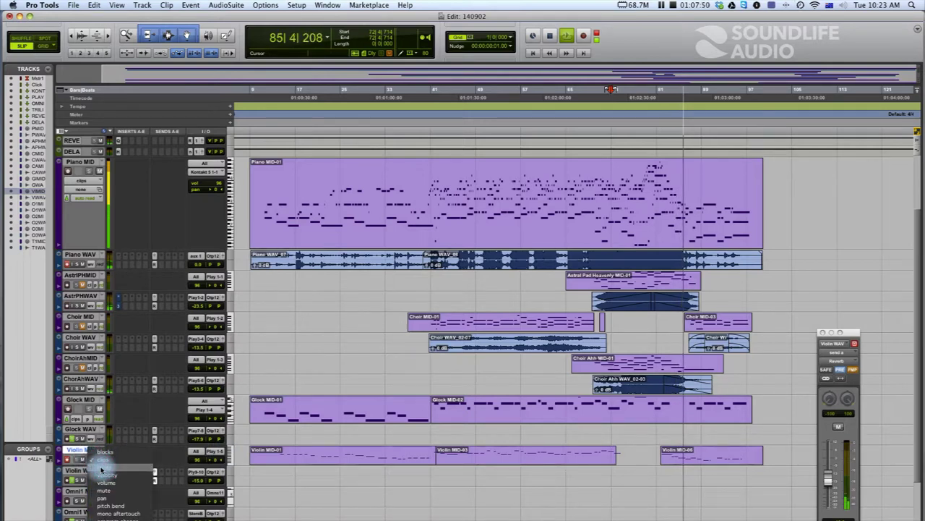
left_click(104, 467)
left_click(98, 459)
left_click(97, 468)
left_click_drag(81, 465, 81, 514)
scroll(473, 307, "down", 1)
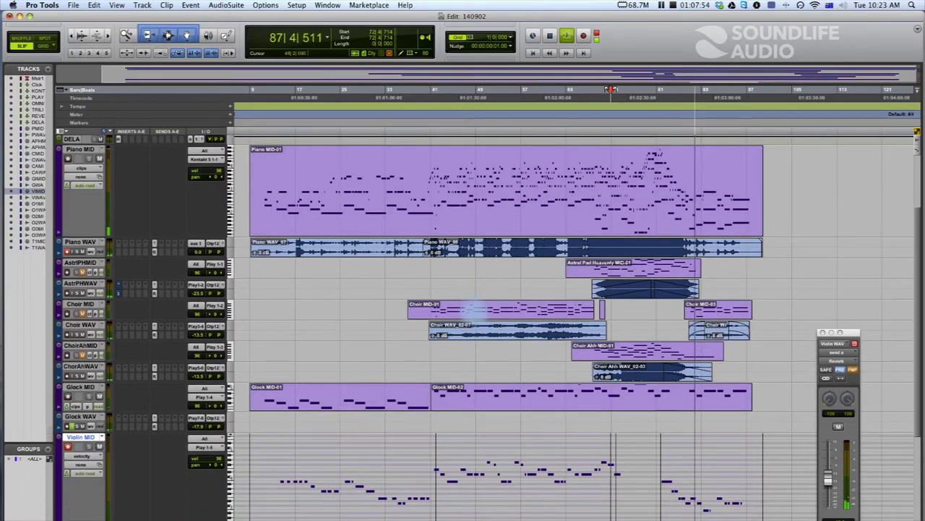
scroll(471, 309, "down", 1)
key("space")
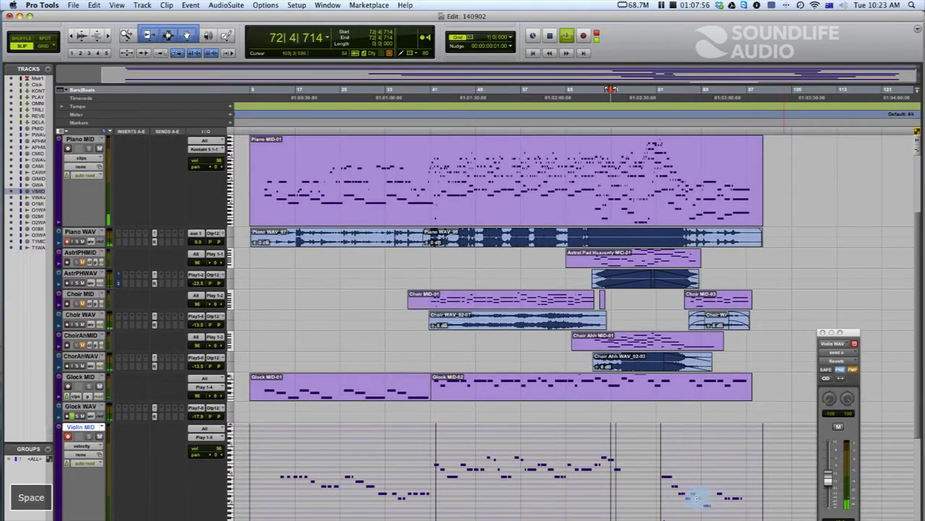
- Play the violin notes from 86|1|954 to about bar 87 to check their timing
left_click(687, 498)
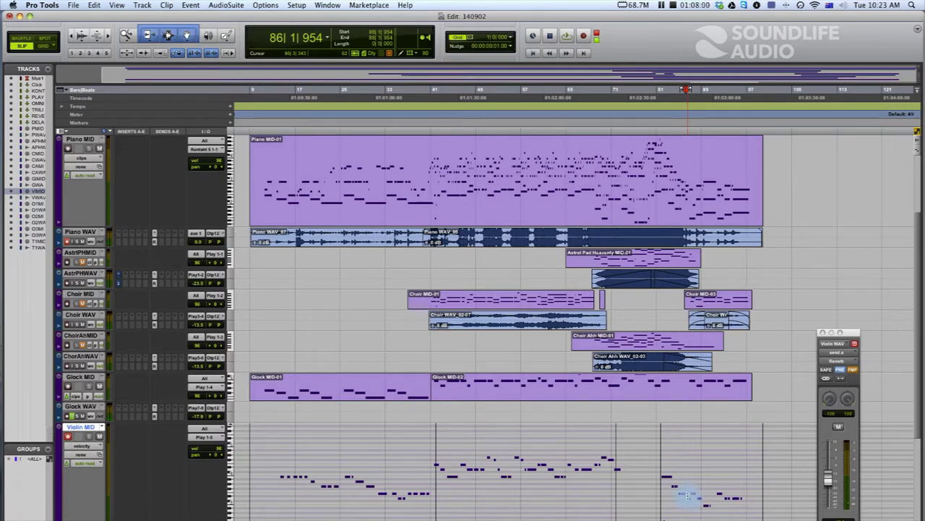
key("t")
key("t")
key("t")
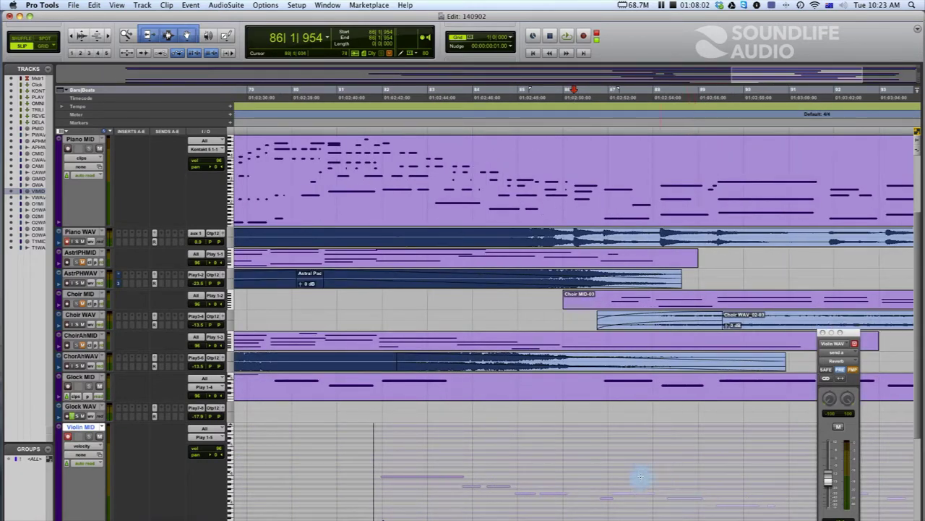
key("space")
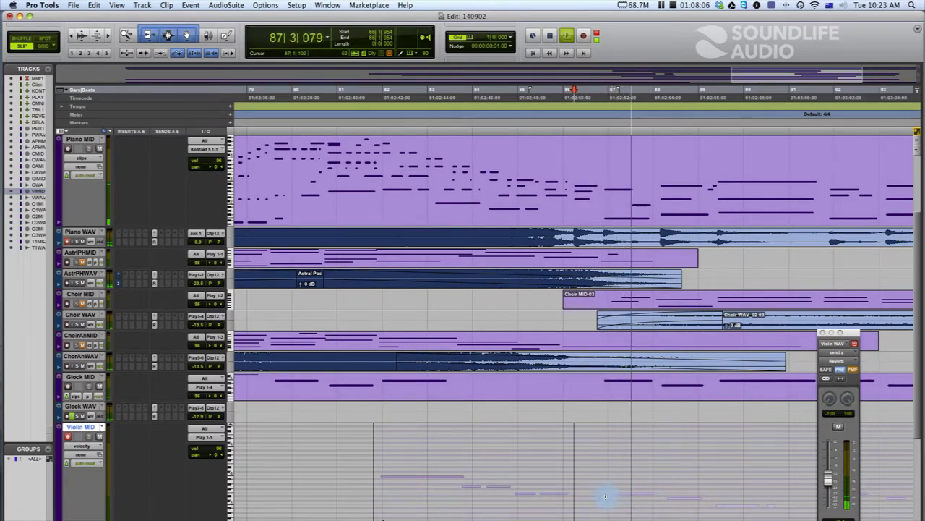
key("space")
- Undo the last edit, set the start of the violin note before bar 87 to 86|4|038 and audition up to about bar 92
key("super+z")
key("space")
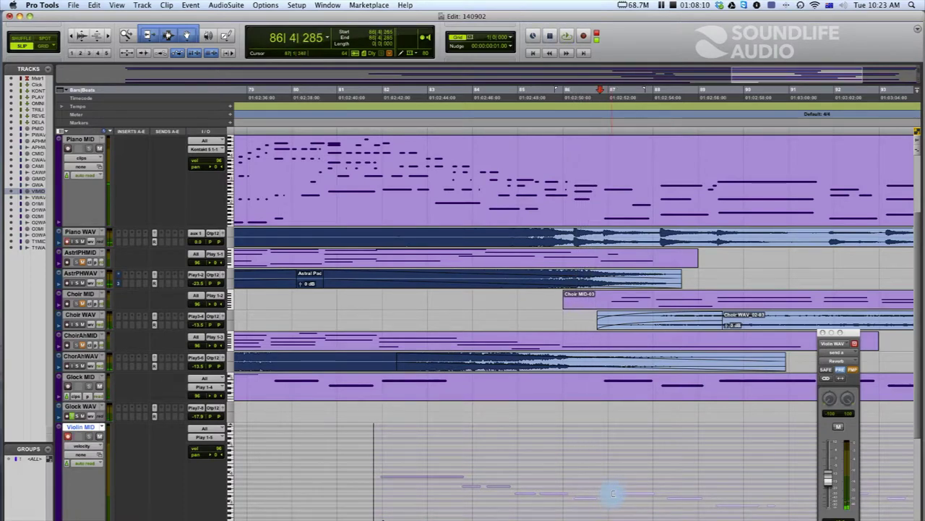
left_click(598, 497)
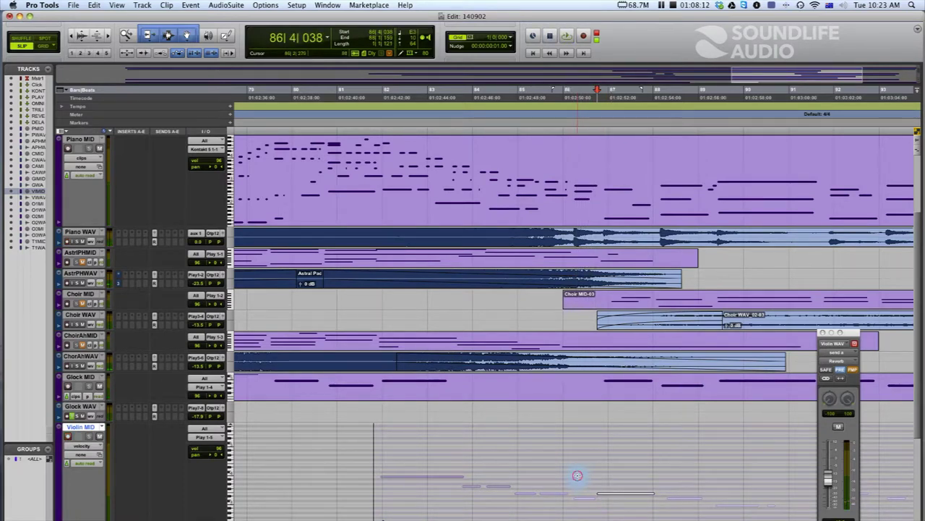
key("space")
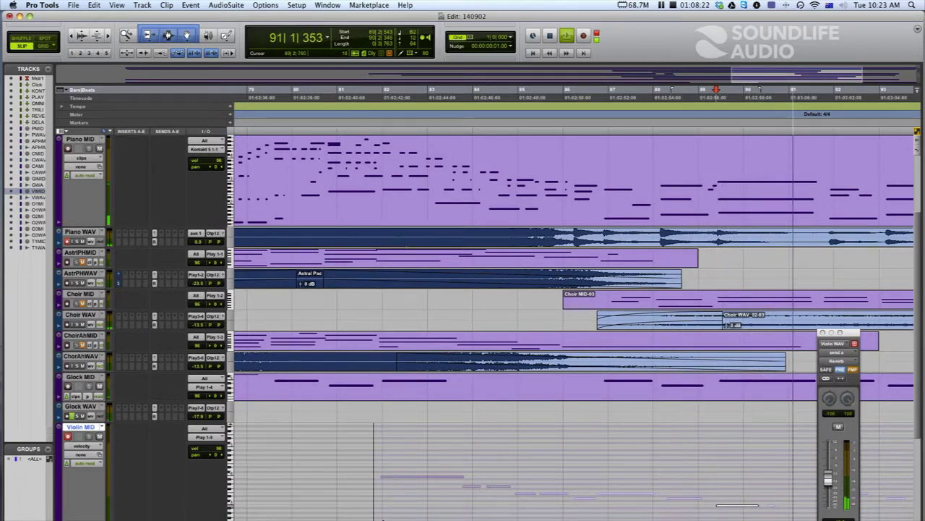
key("space")
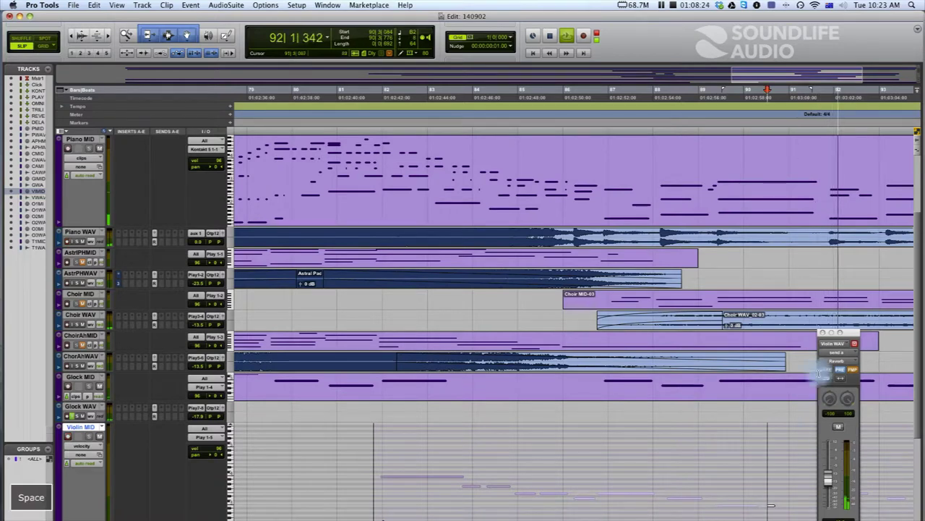
- Move the send window off the notes, set the start of the violin note before bar 92 to 91|4|663 and audition the ending
left_click_drag(851, 333, 924, 277)
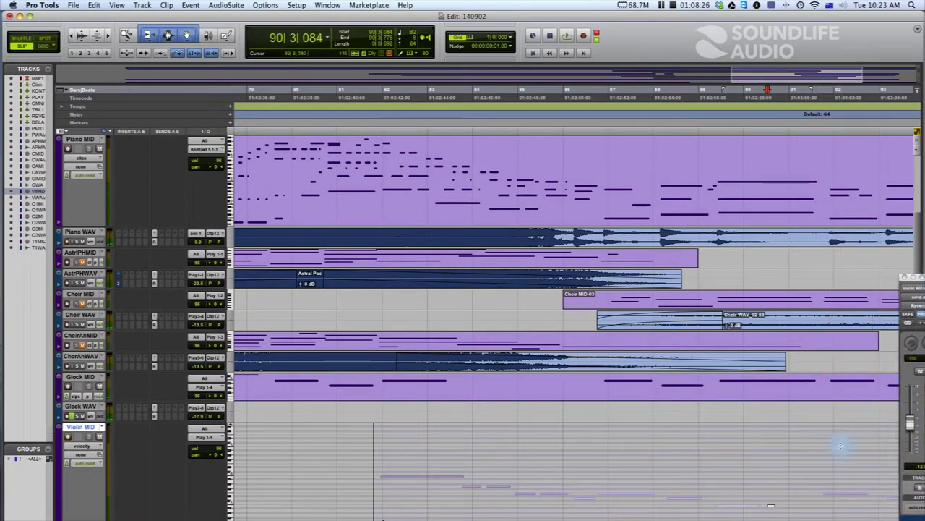
left_click(825, 494)
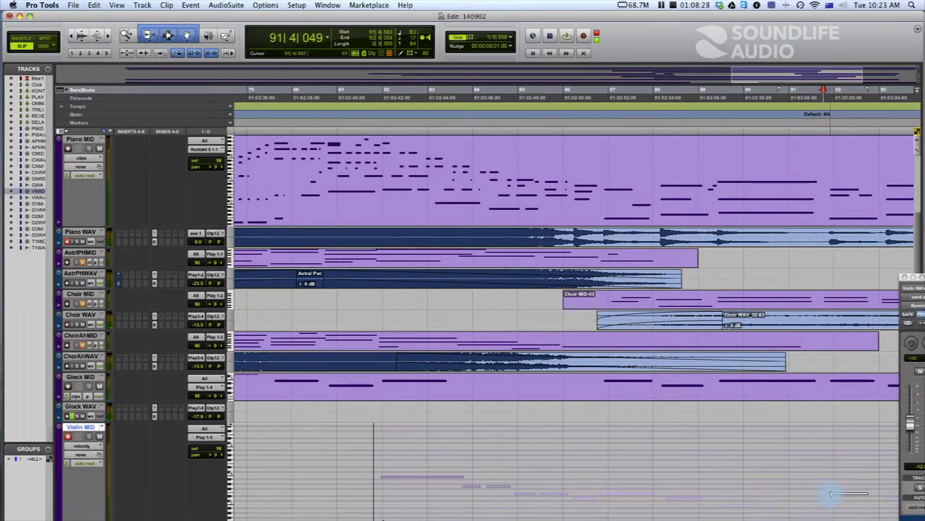
key("space")
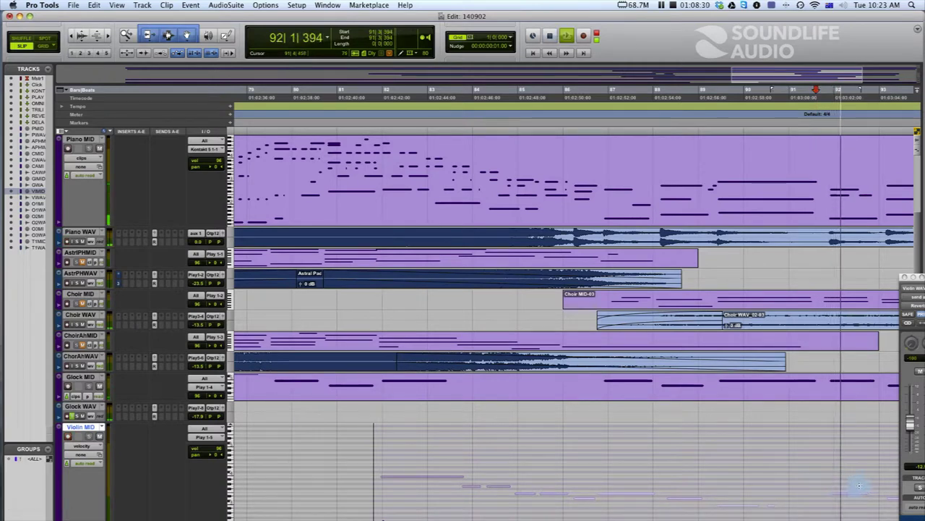
key("space")
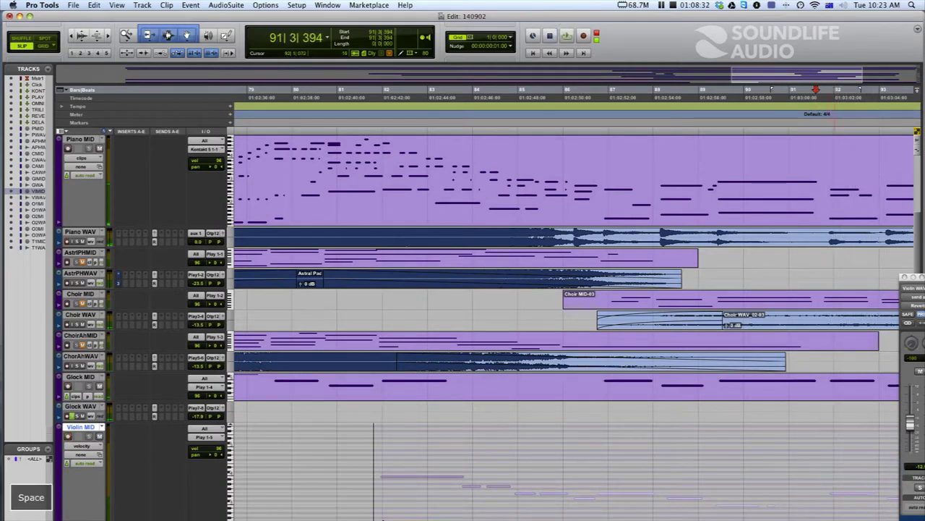
left_click(833, 518)
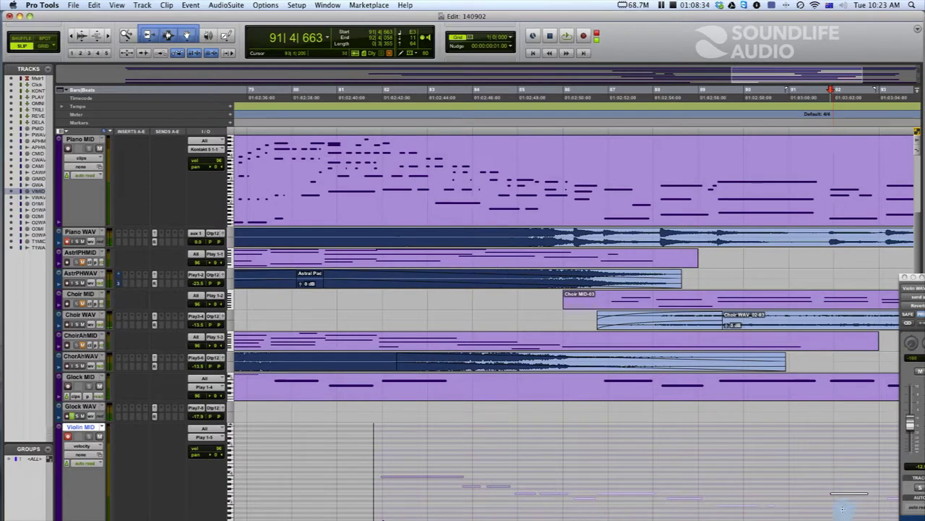
key("space")
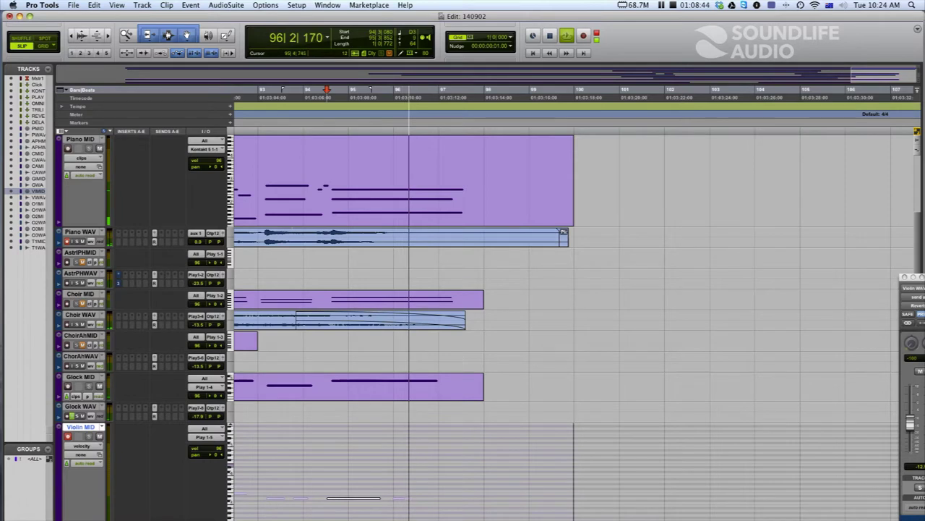
key("space")
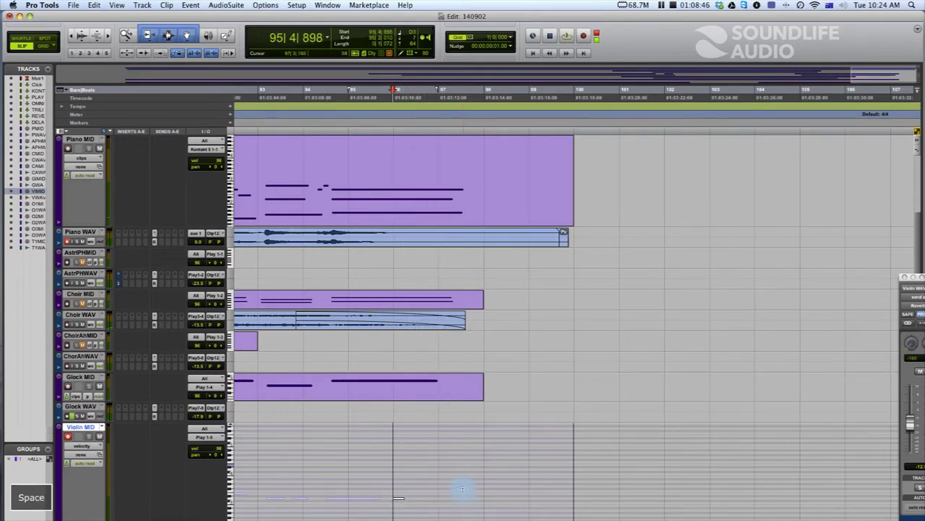
- Audition the opening violin notes from 14|1|051 and set the start of the note before bar 20 to about 19|4|099
scroll(461, 488, "down", 2)
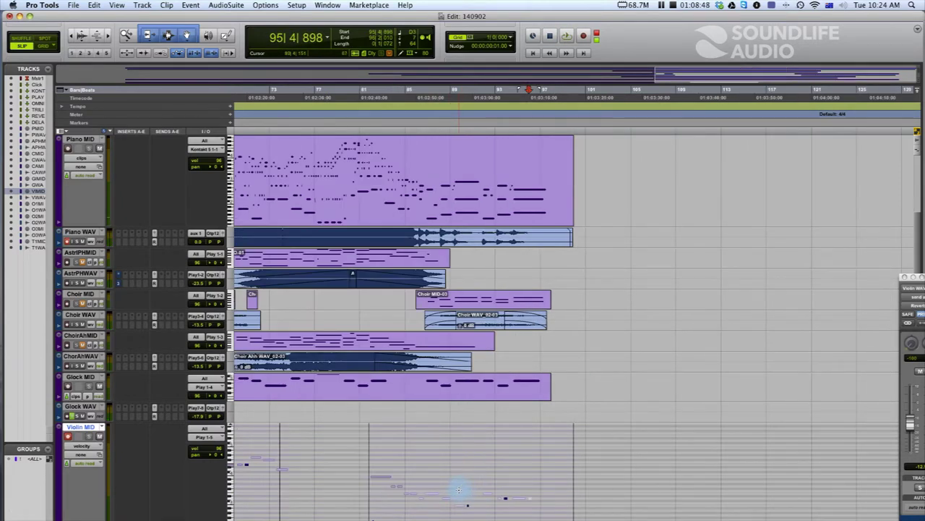
scroll(459, 489, "left", 10)
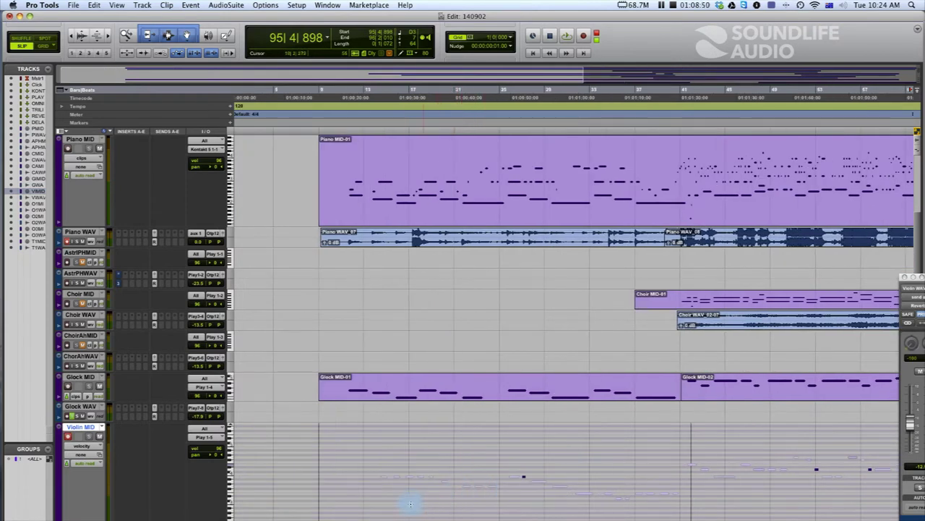
key("space")
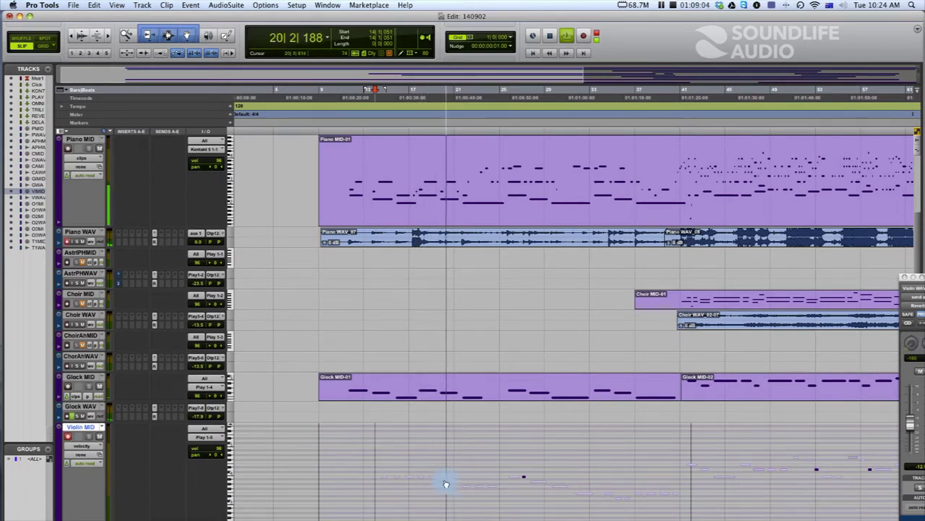
key("space")
key("t")
key("t")
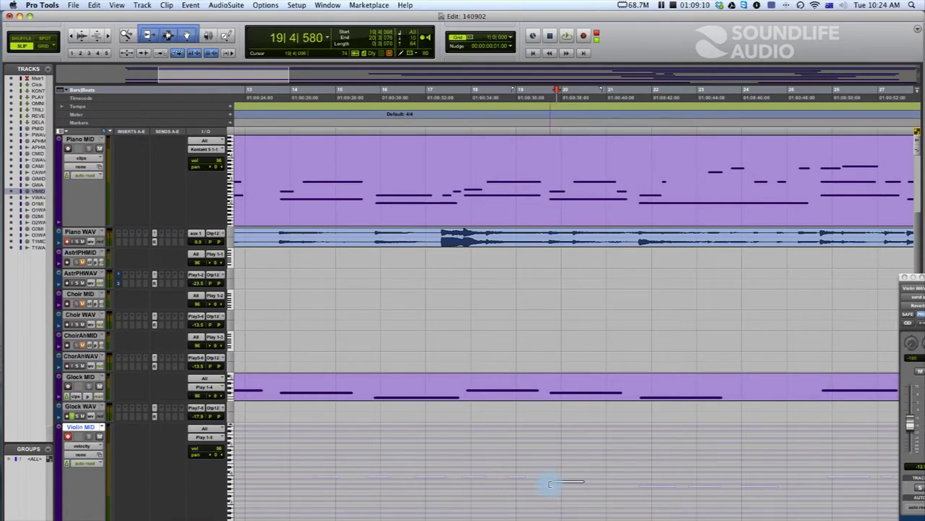
- Audition the violin from 19|1|594 and fine-tune the note starts at 20|4|509 and 22|4|246
left_click(523, 465)
key("space")
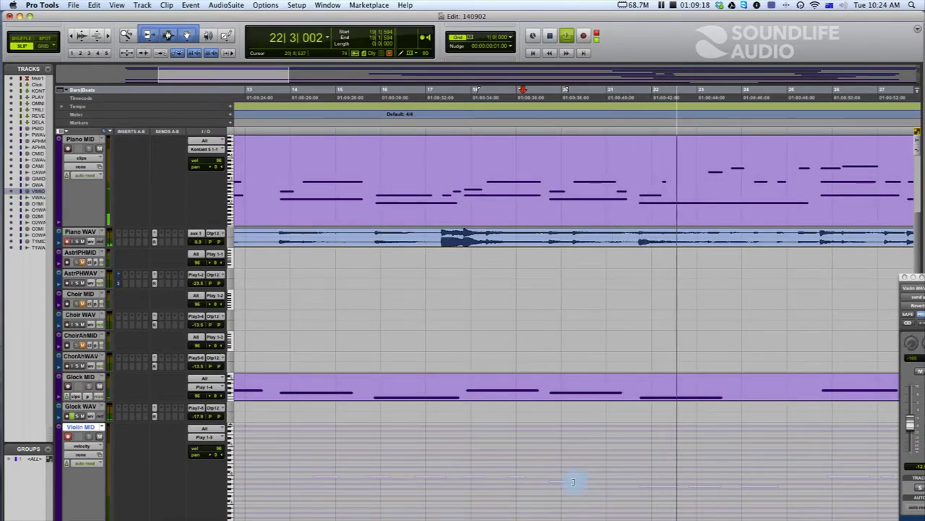
key("space")
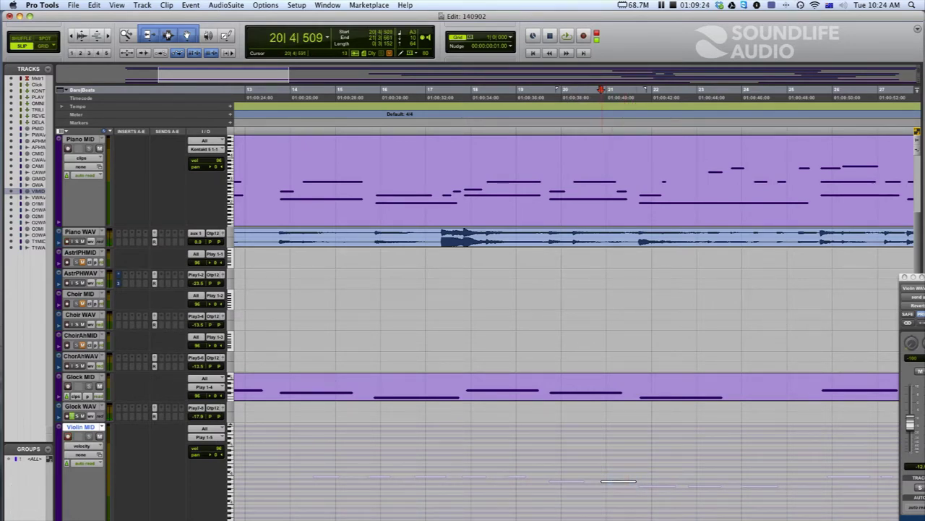
left_click(546, 459)
key("space")
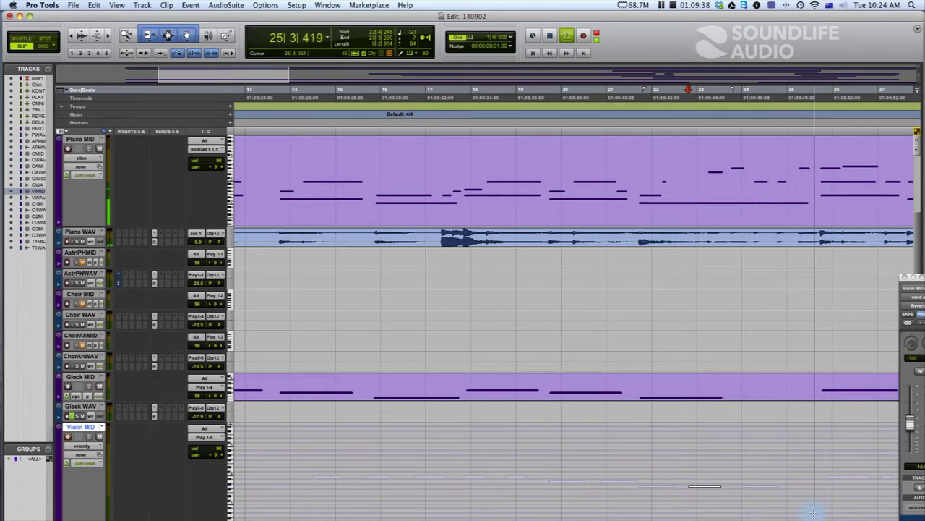
- Audition from 25|3|620 and set the start of the violin note before bar 26 to about 25|3|828
key("space")
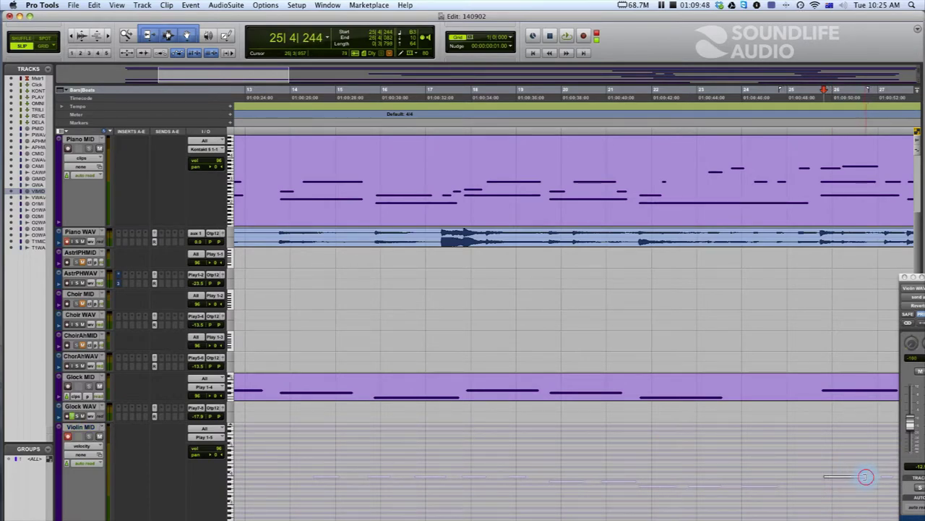
key("space")
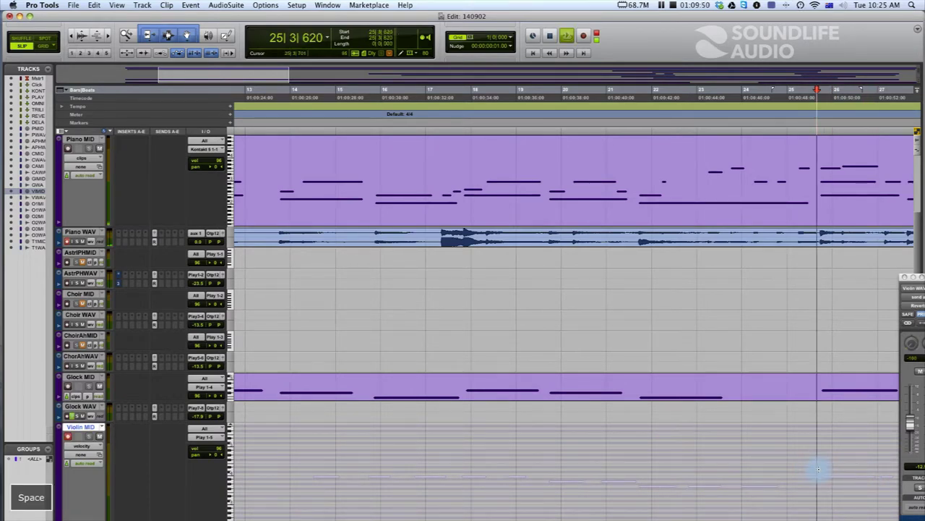
left_click(826, 476)
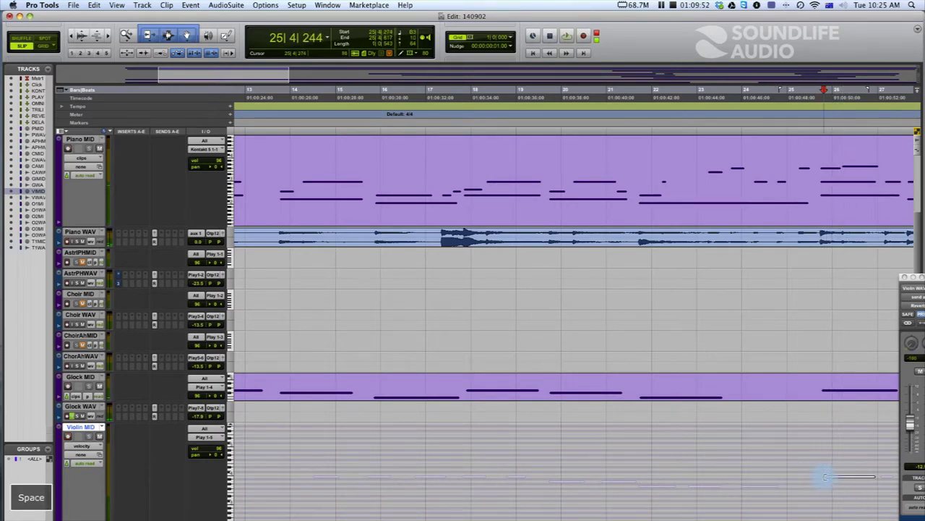
key("space")
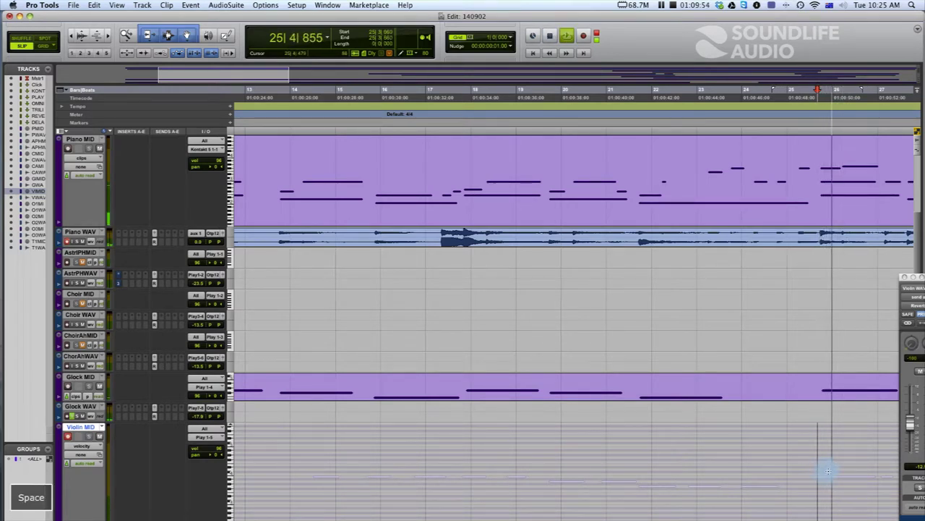
key("space")
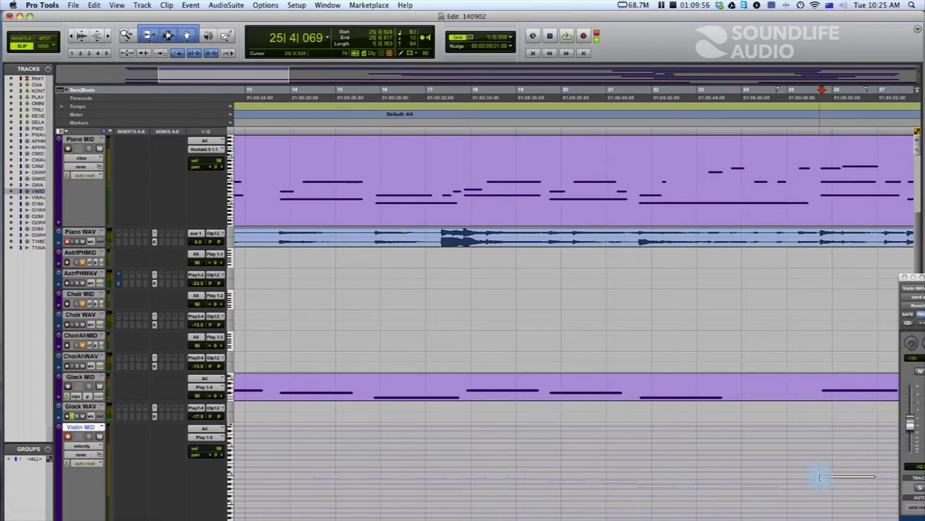
- Set the start of the violin note before bar 28 to about 27|3|722 and audition it from 27|2|576
key("space")
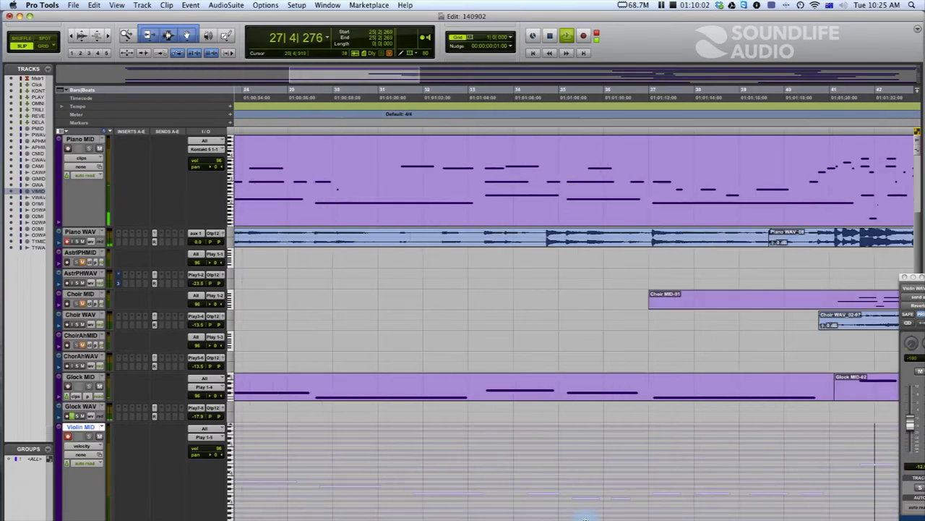
key("space")
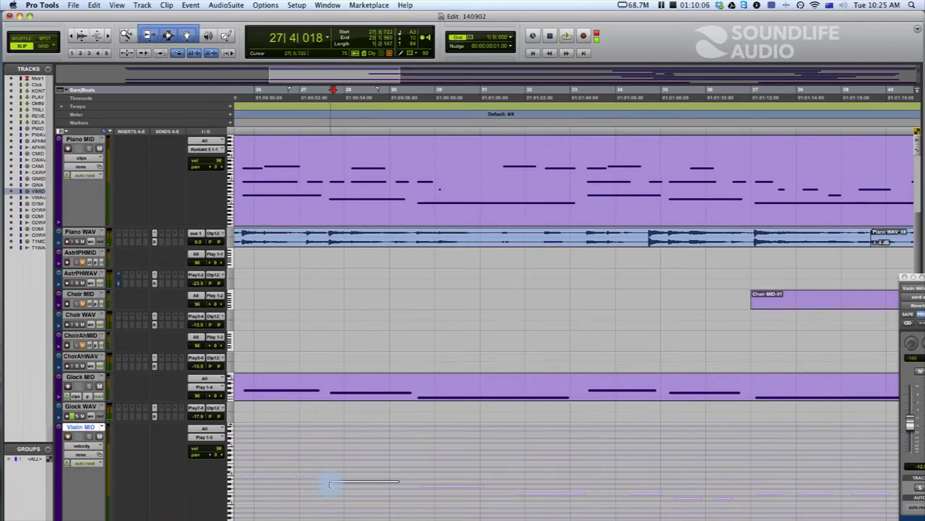
key("space")
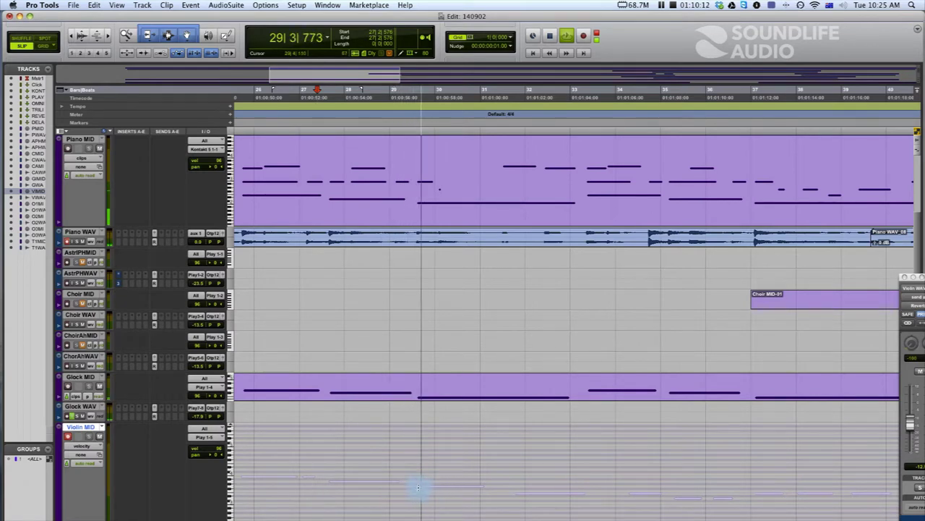
- Pull the start of the violin note before bar 30 slightly earlier and audition it from 29|2|515
key("space")
left_click(423, 487)
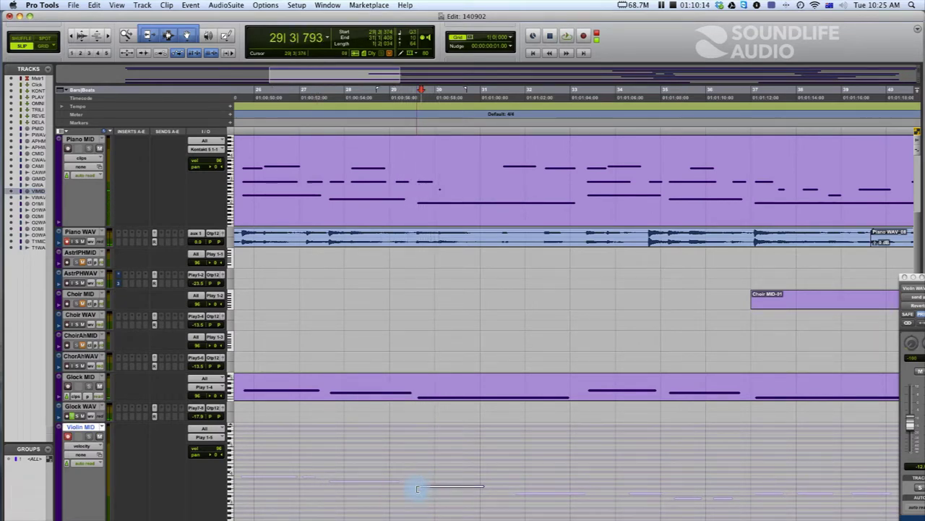
key("space")
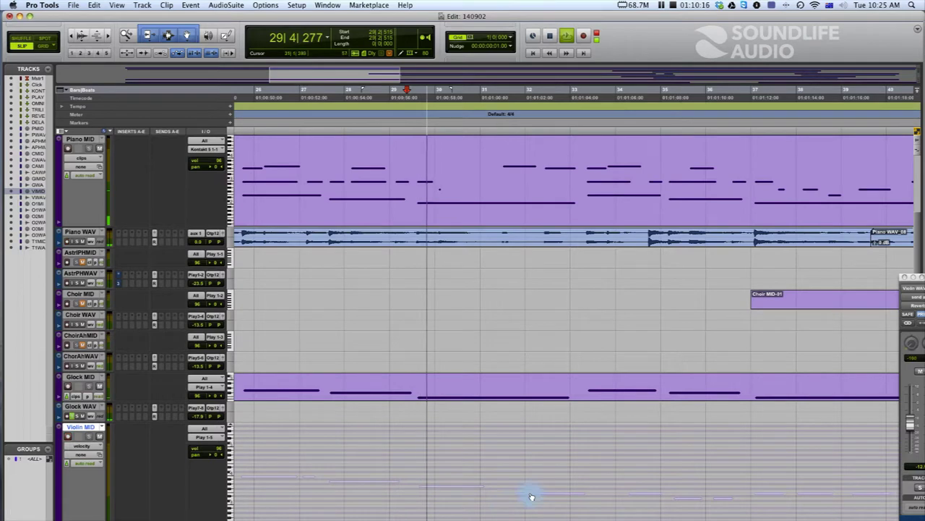
- Audition from 33|2|187, extend the start of the violin note in bar 35 back to 35|1|307 and replay from 34|3|876
key("space")
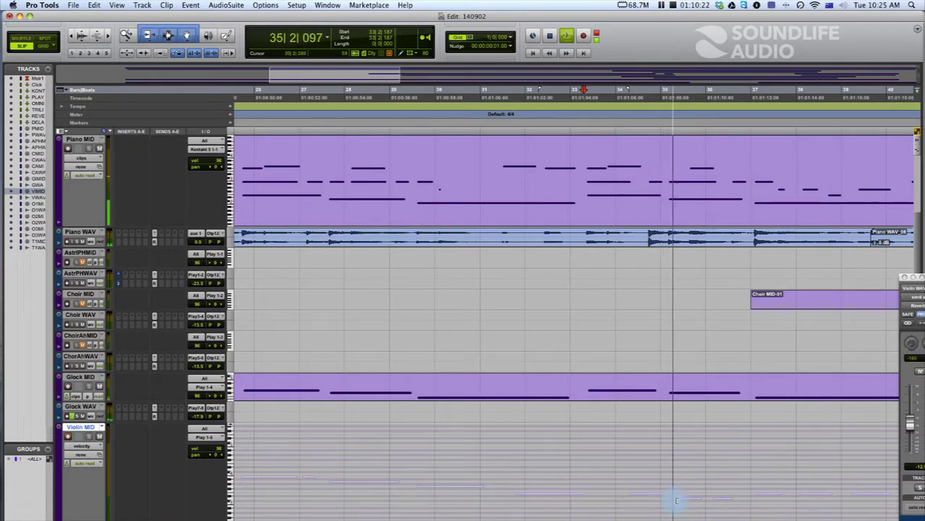
key("space")
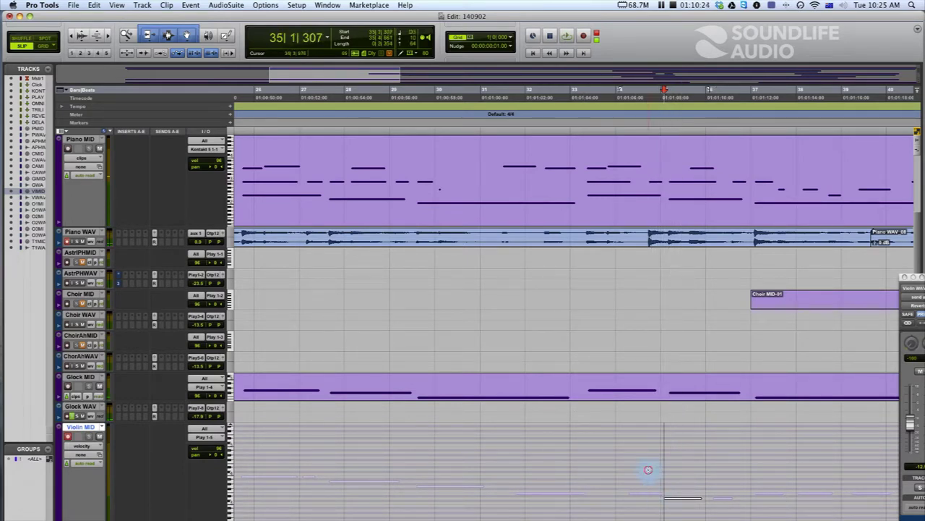
key("space")
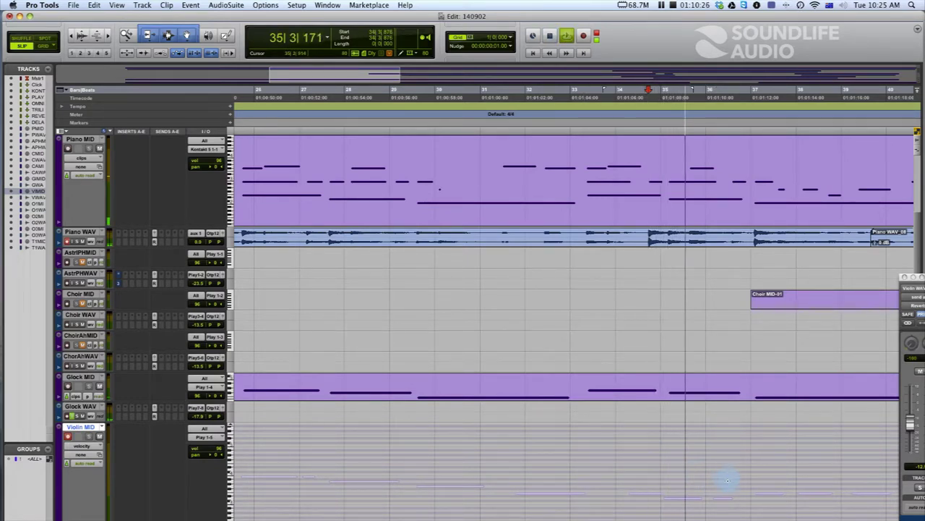
key("space")
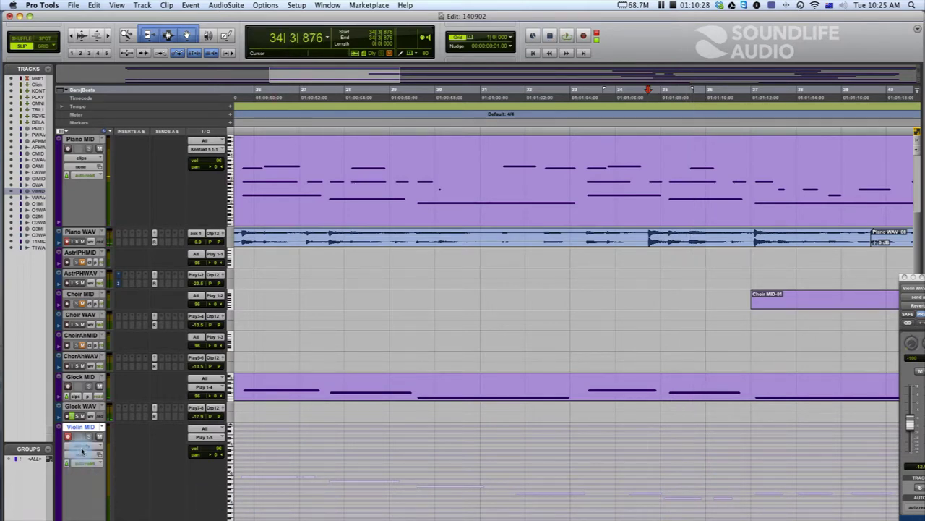
- Show the sustain controller lane of Violin MID and move the sustain release in bar 35 earlier, in line with the note's start
scroll(68, 418, "down", 5)
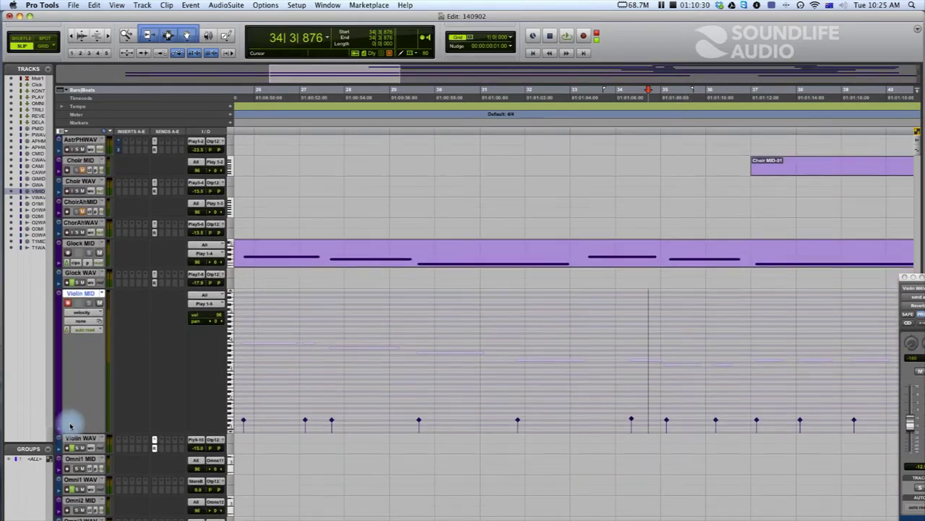
left_click(59, 390)
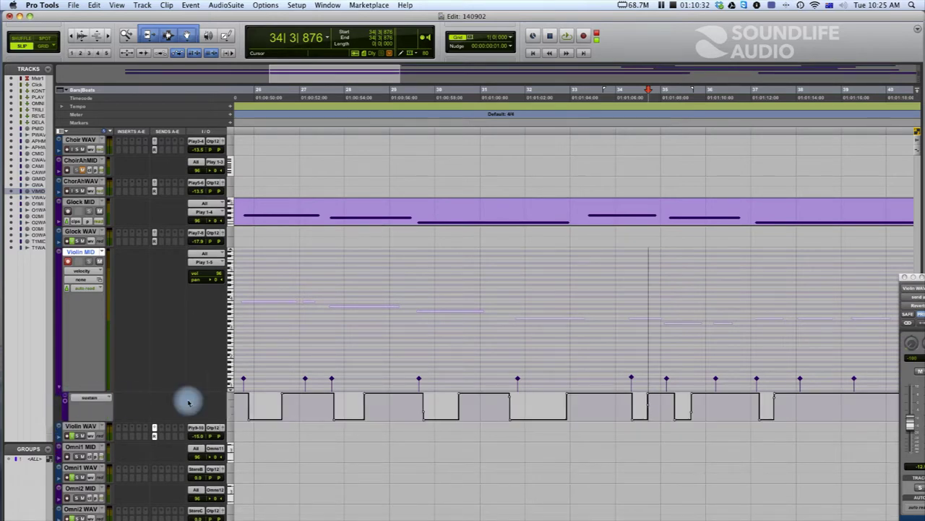
key("space")
left_click(676, 421)
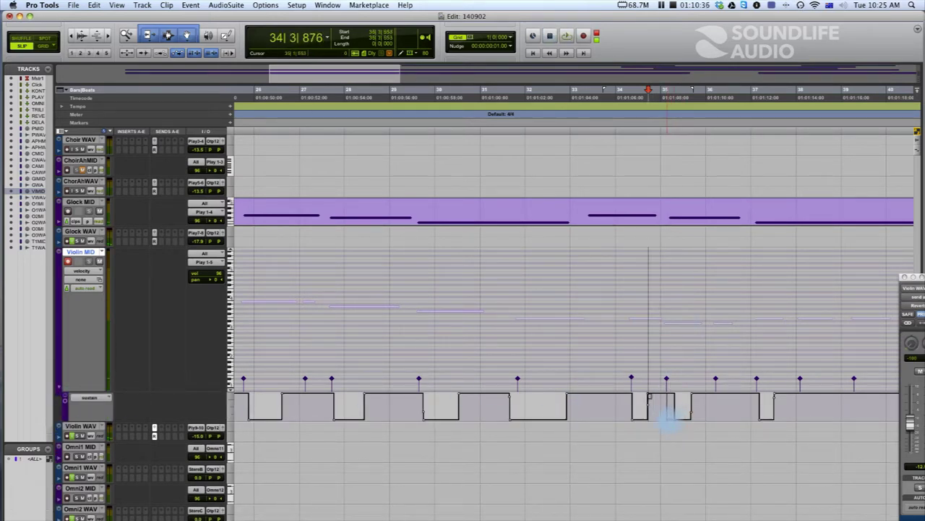
- Audition bar 35, shift the start of its violin note slightly later and replay the passage
key("space")
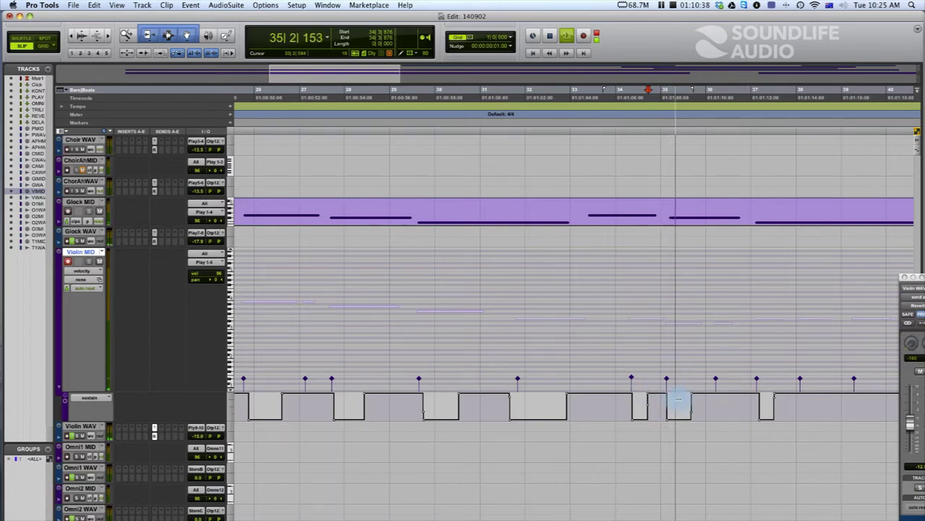
key("space")
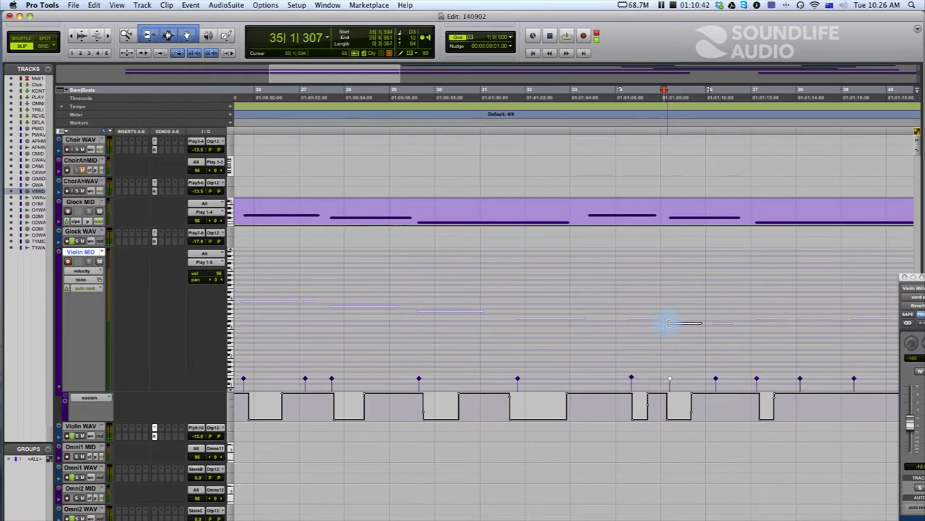
key("space")
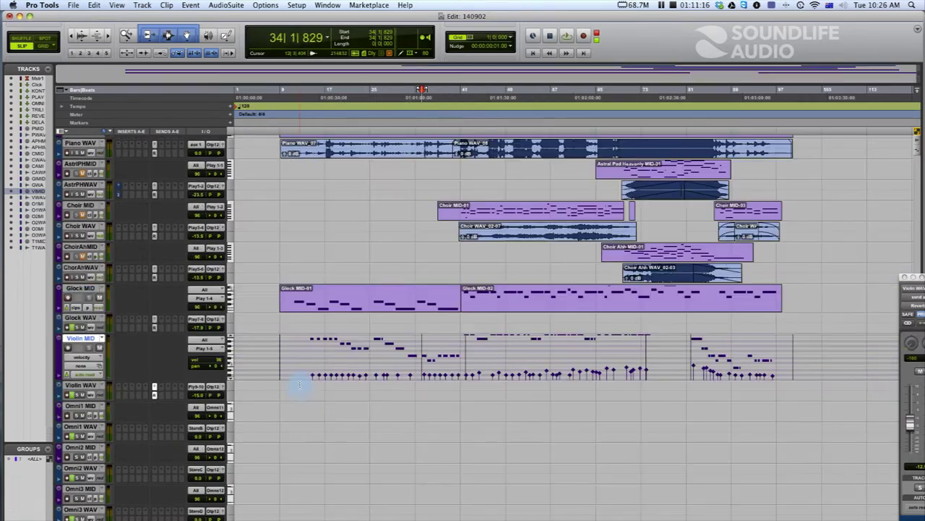
- Record the solo violin as audio onto the Violin WAV track through to about bar 99
left_click(299, 388)
left_click_drag(322, 391, 816, 393)
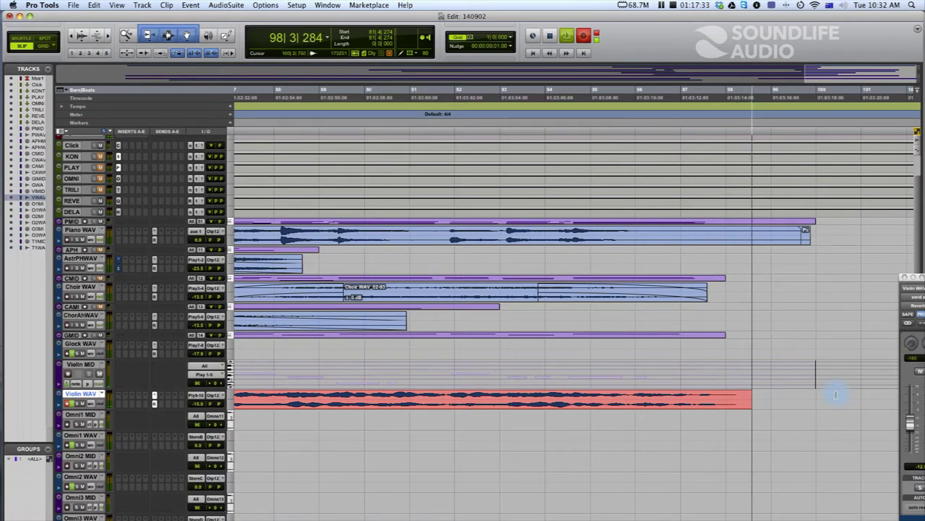
key("space")
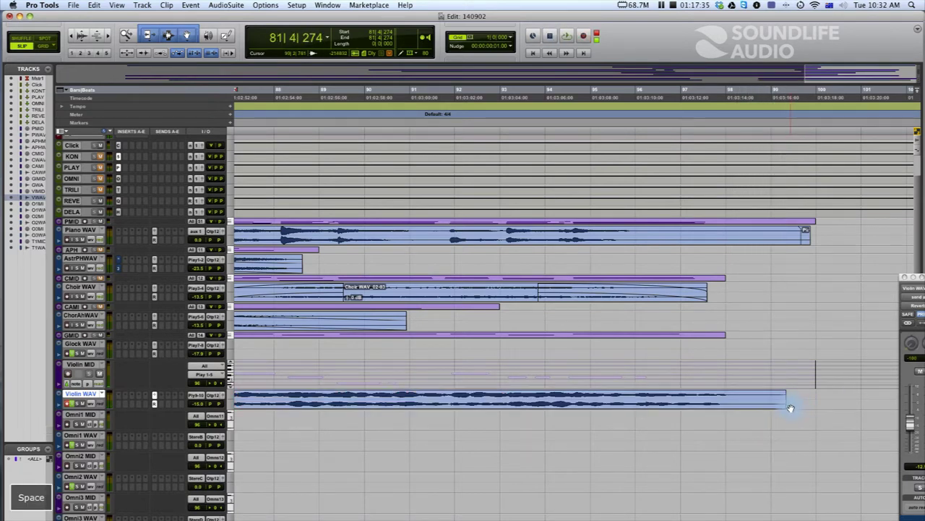
- Trim the end of the last Violin WAV clip to about 97|3, fade it out from 93|3|538 and audition the ending
left_click_drag(785, 400, 727, 402)
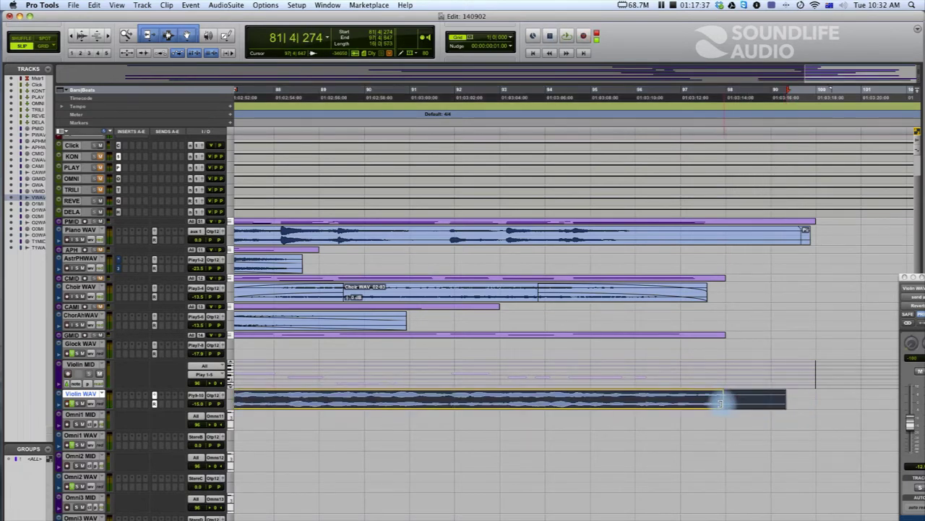
key("Delete")
left_click_drag(693, 393, 541, 396)
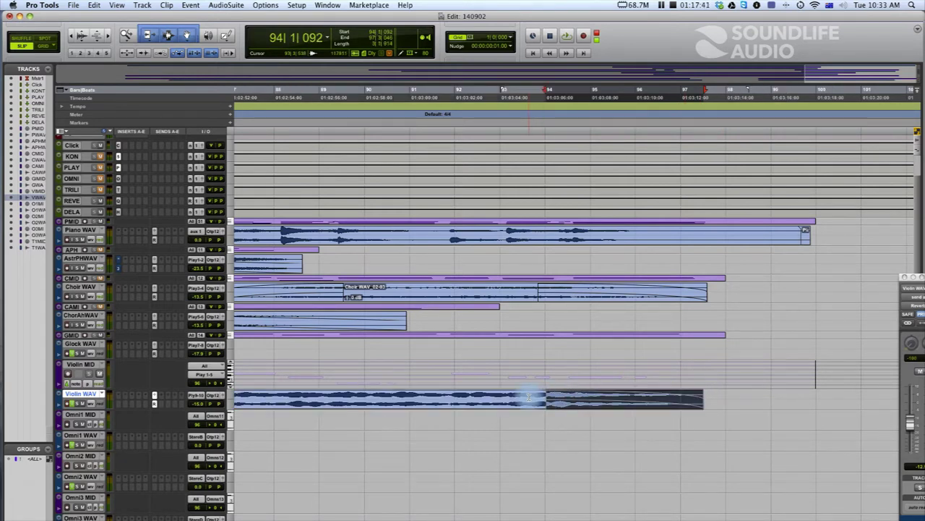
left_click(529, 397)
key("space")
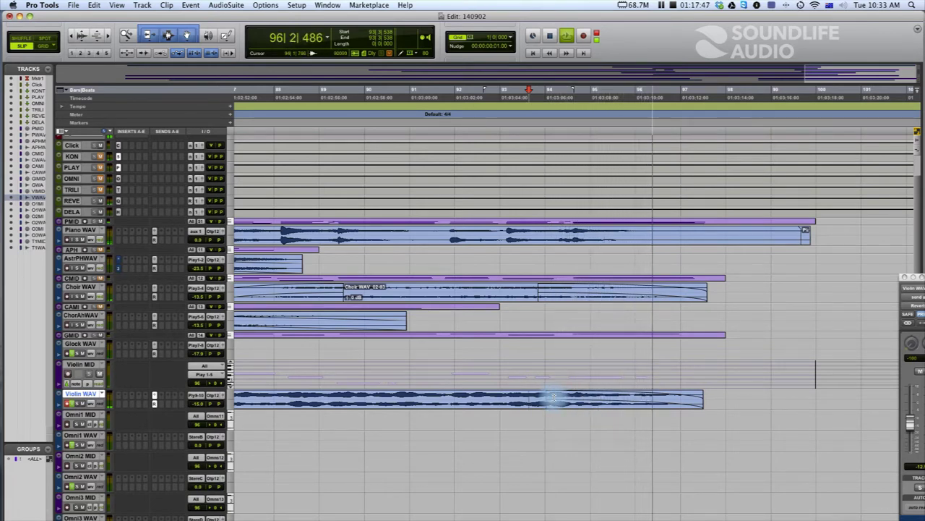
key("space")
- Add a fade-in about one bar long at the start of the Violin WAV clip at 81|4|274
scroll(587, 407, "up", 2)
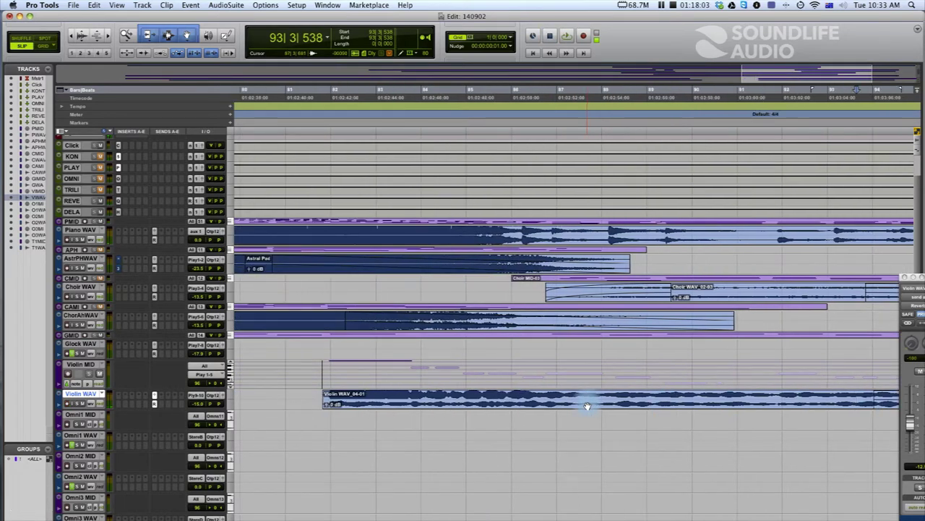
scroll(587, 406, "left", 3)
left_click(454, 394)
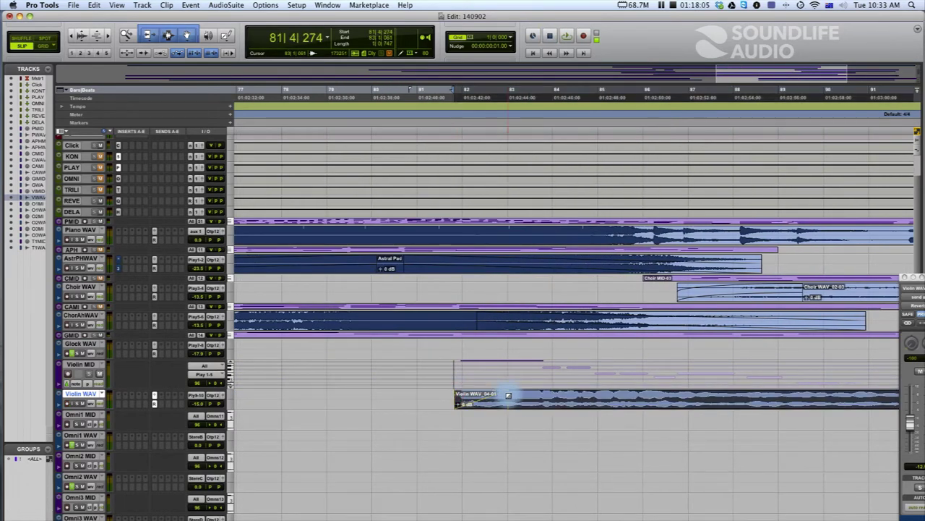
scroll(506, 397, "left", 10)
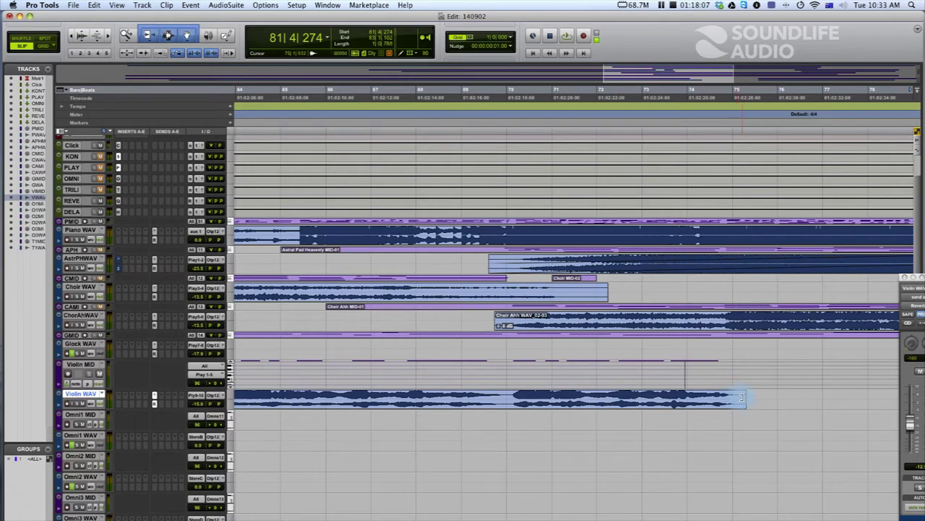
- Trim the end of the Violin WAV clip to about bar 70, fade it out from 68|4|509 and audition from 62|4|407
left_click_drag(744, 397, 639, 402)
left_click_drag(505, 400, 499, 397)
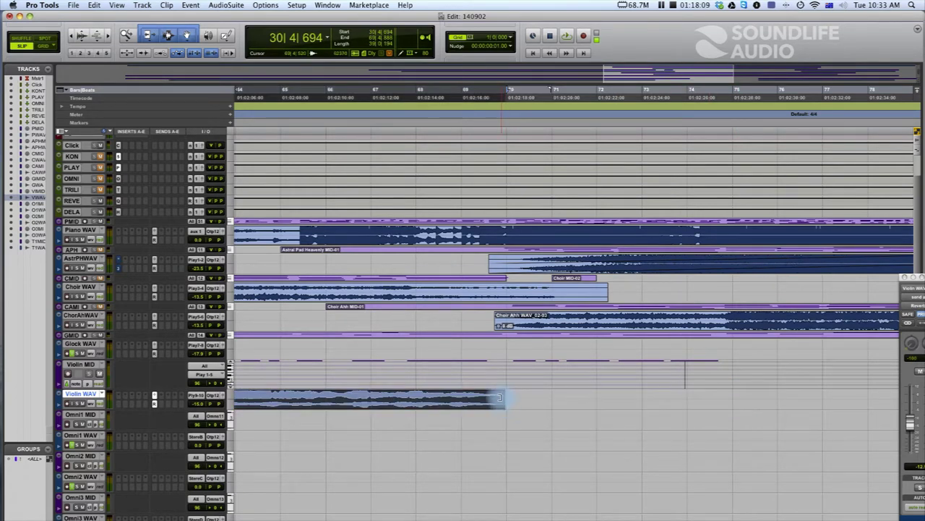
scroll(466, 399, "left", 10)
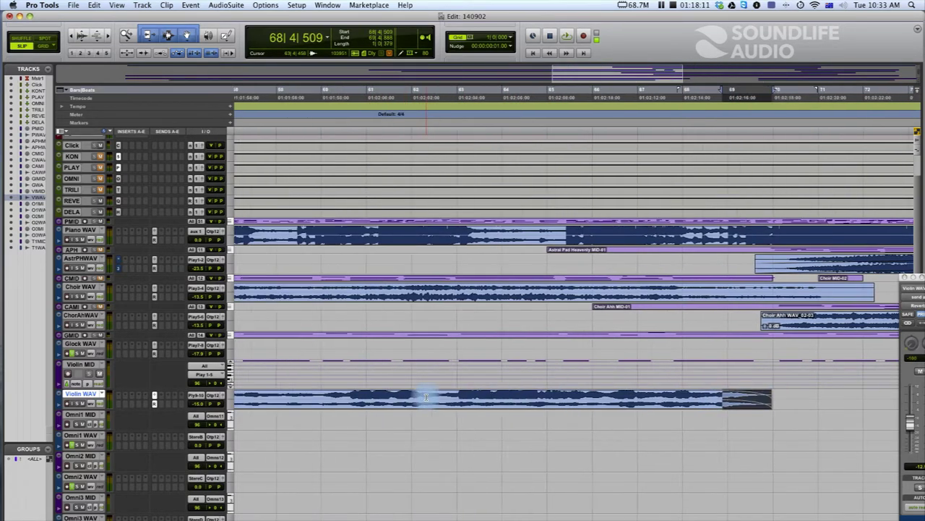
key("space")
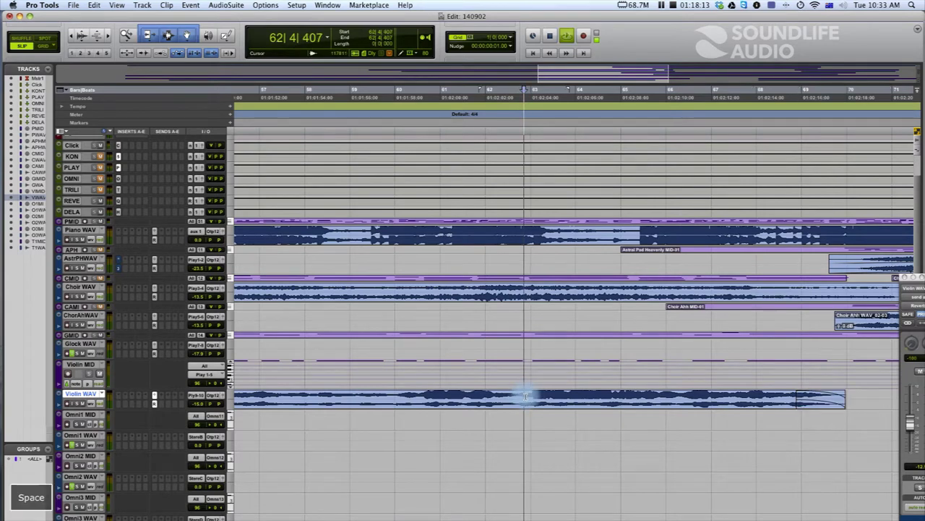
key("space")
scroll(512, 404, "left", 14)
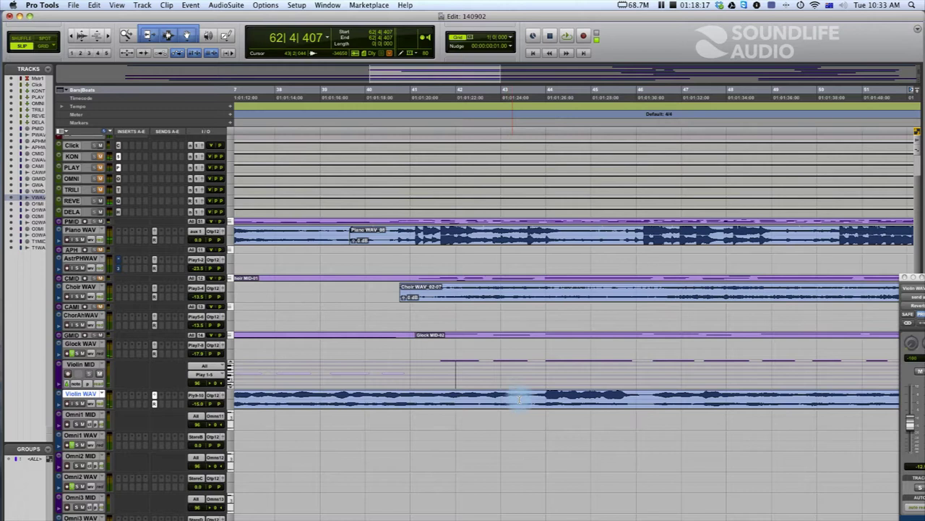
- Split the Violin WAV clip at 41|3|497, fading out from 40|1|850 before the split and fading in until 42|4|612 after it
left_click(519, 396)
key("space")
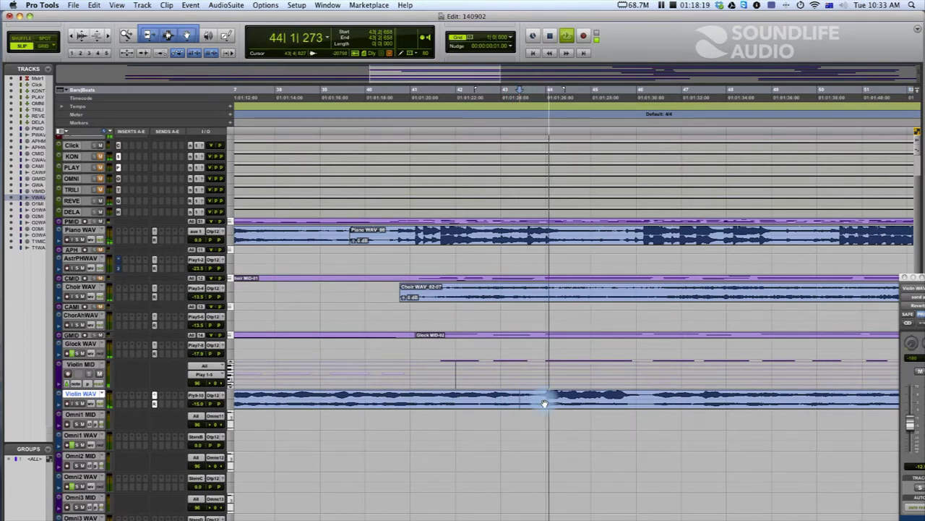
key("space")
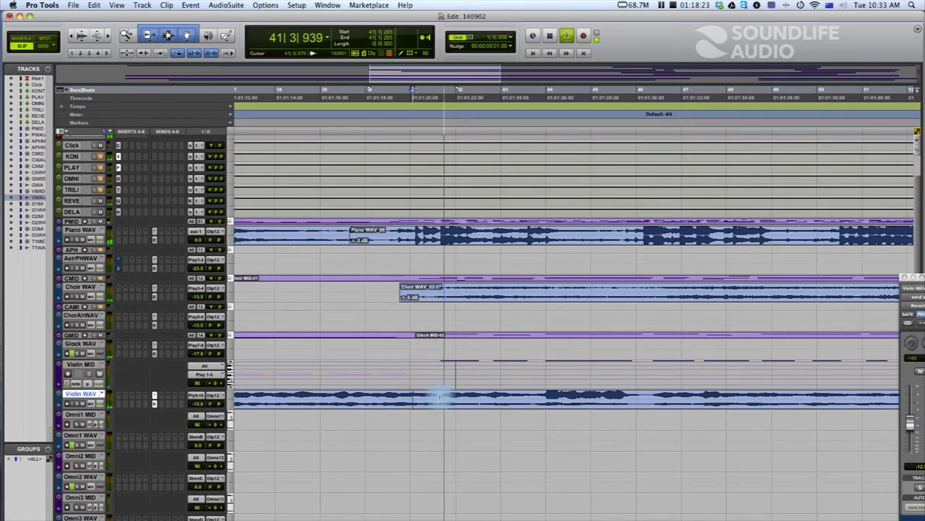
key("space")
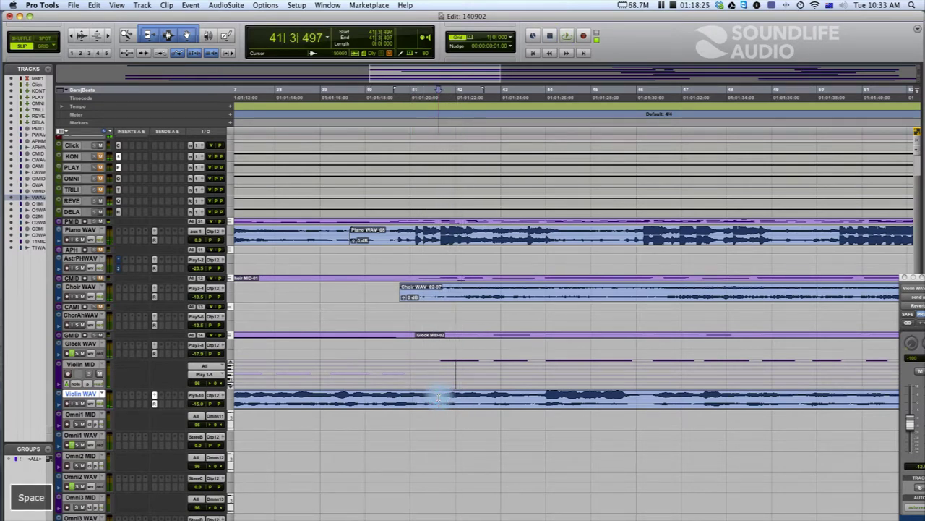
left_click_drag(436, 394, 375, 395)
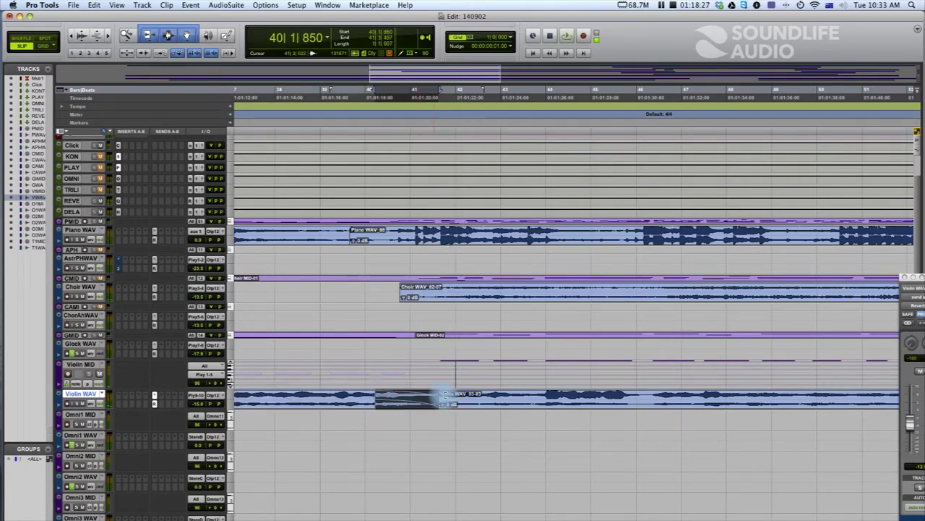
left_click(472, 395)
left_click_drag(497, 395, 497, 395)
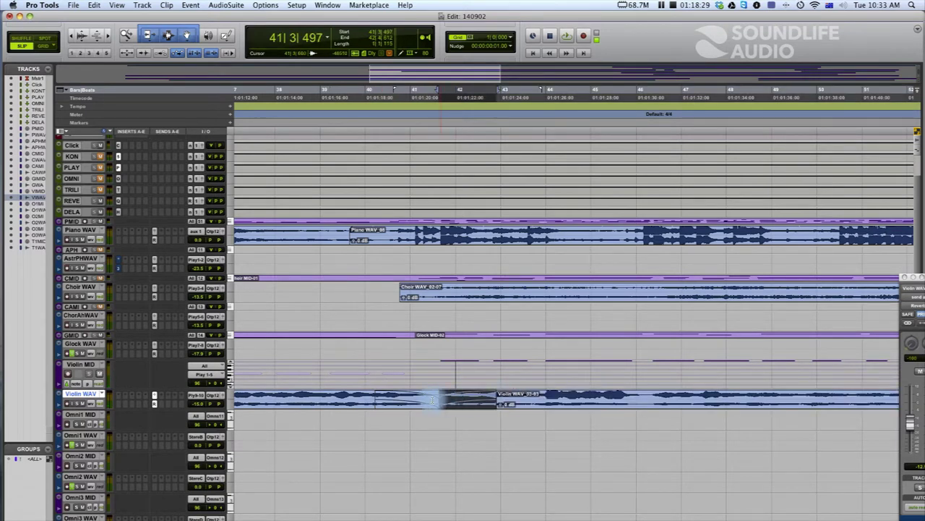
- Lengthen the violin fade-out before 41|3|497 so it starts at 37|4|847, and play the section from about bar 37
left_click_drag(370, 395, 274, 397)
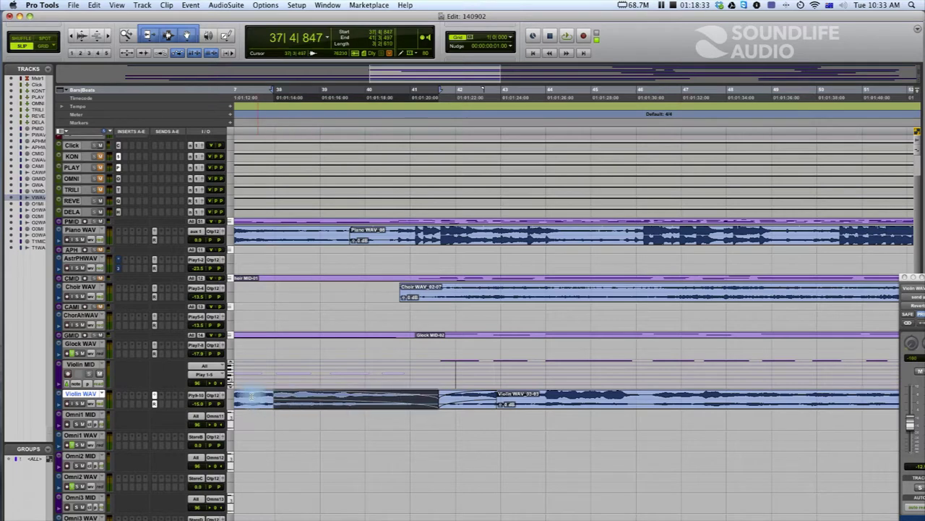
left_click(249, 395)
key("space")
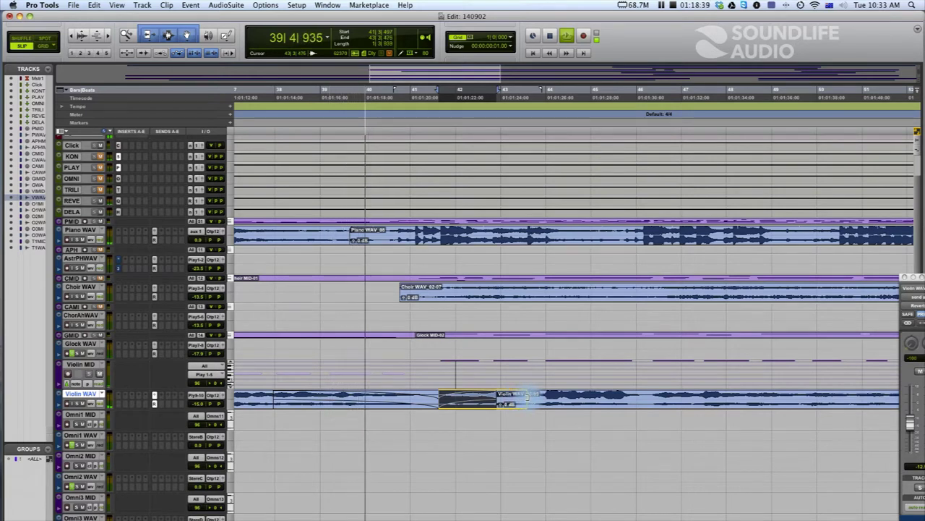
- Adjust the violin fade-in after 41|3|497 to end at about 42|3, replaying the transition from about 40|4
left_click_drag(522, 396, 544, 397)
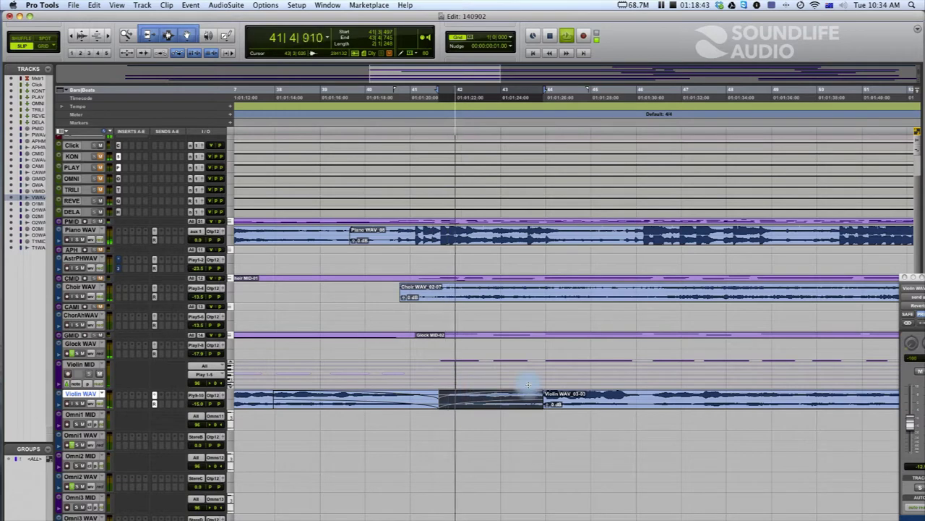
left_click_drag(545, 398, 500, 398)
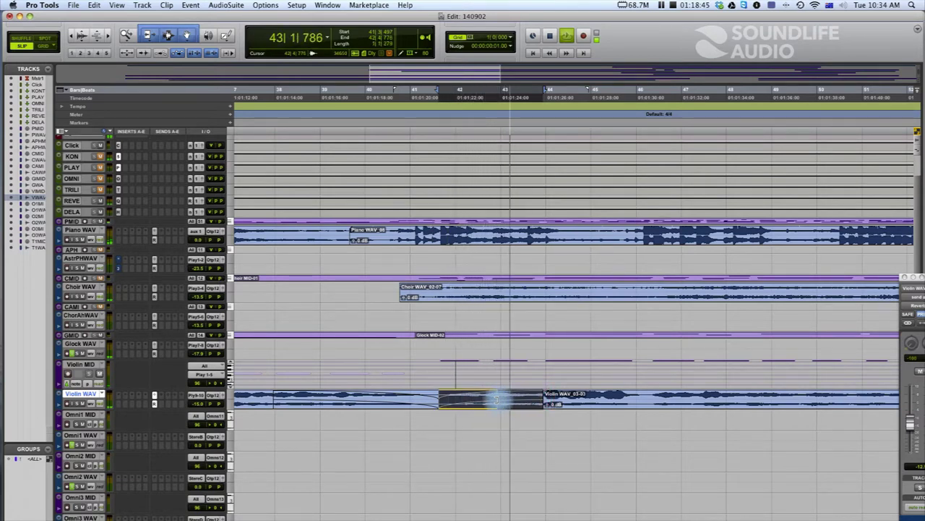
key("space")
left_click(405, 394)
key("space")
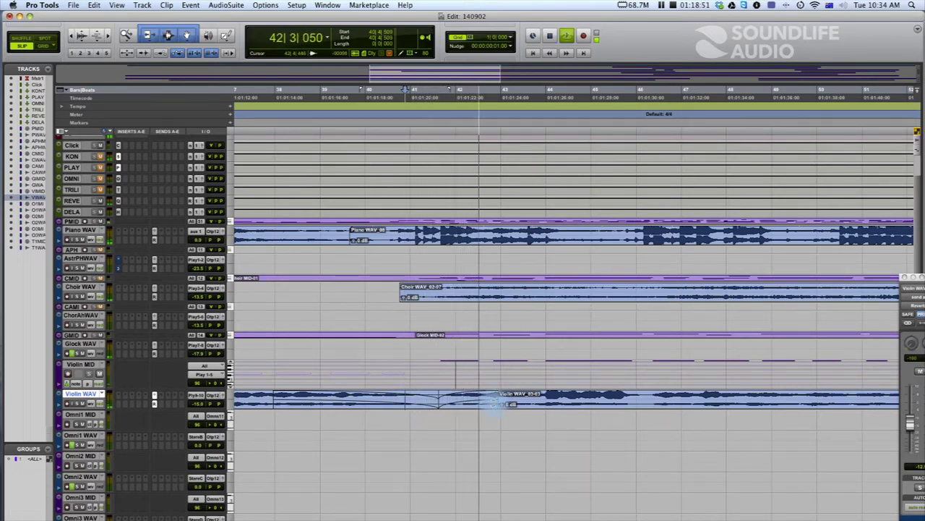
left_click_drag(496, 399, 478, 398)
key("space")
left_click(405, 395)
key("space")
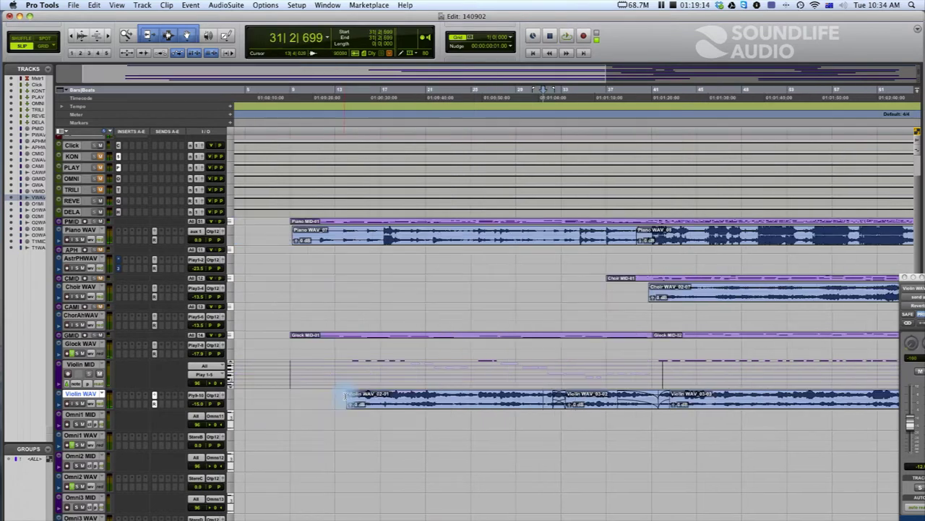
- Trim the start of the first Violin WAV clip to 14|3|118 and give it a fade-in about four bars long
key("t")
key("t")
key("t")
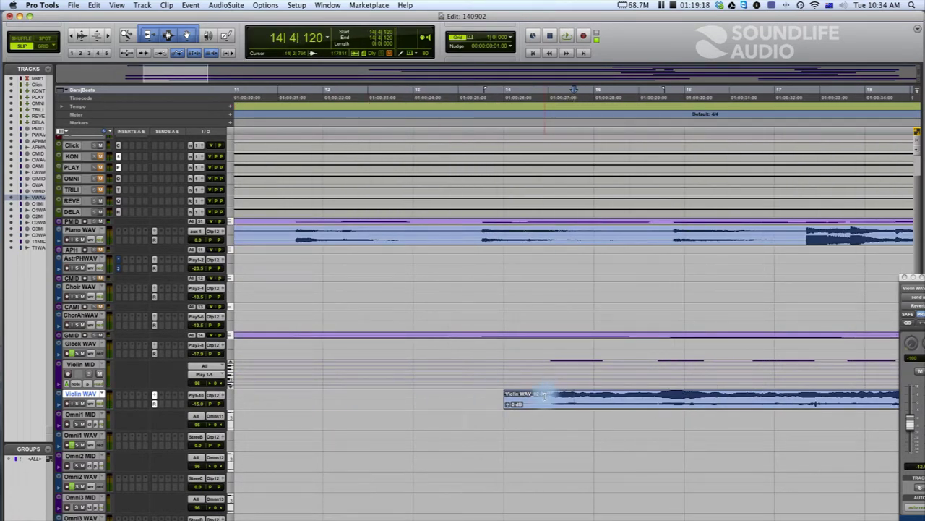
left_click(506, 398)
left_click(552, 397)
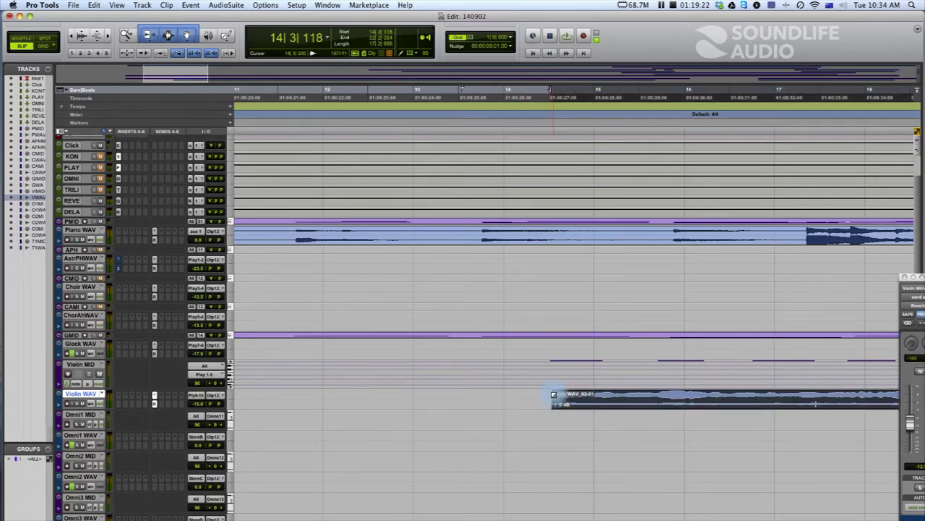
mouse_move(554, 394)
left_mouse_down()
mouse_move(909, 393)
mouse_move(821, 396)
left_mouse_up()
double_click(720, 407)
left_click_drag(478, 236, 529, 364)
left_click(543, 322)
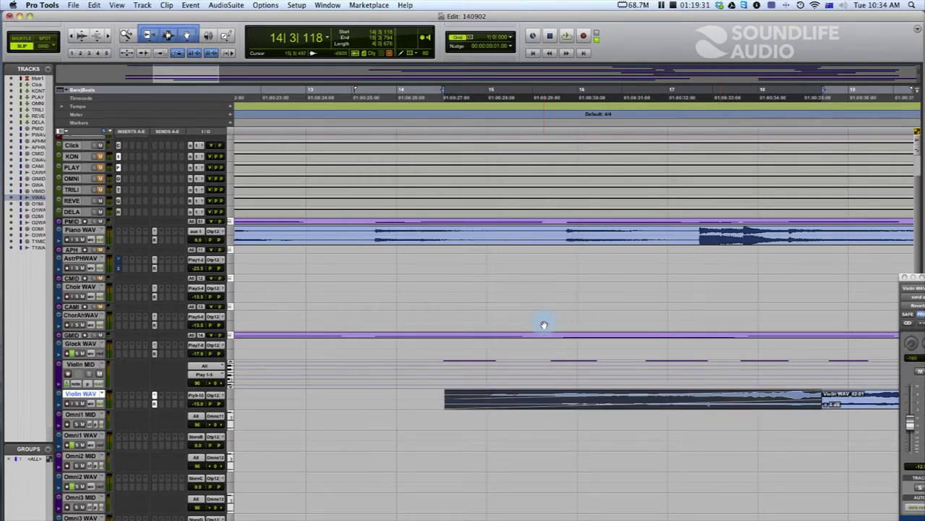
- Audition the violin entry from about 14|2 past bar 21 and save the session
left_click(437, 398)
key("space")
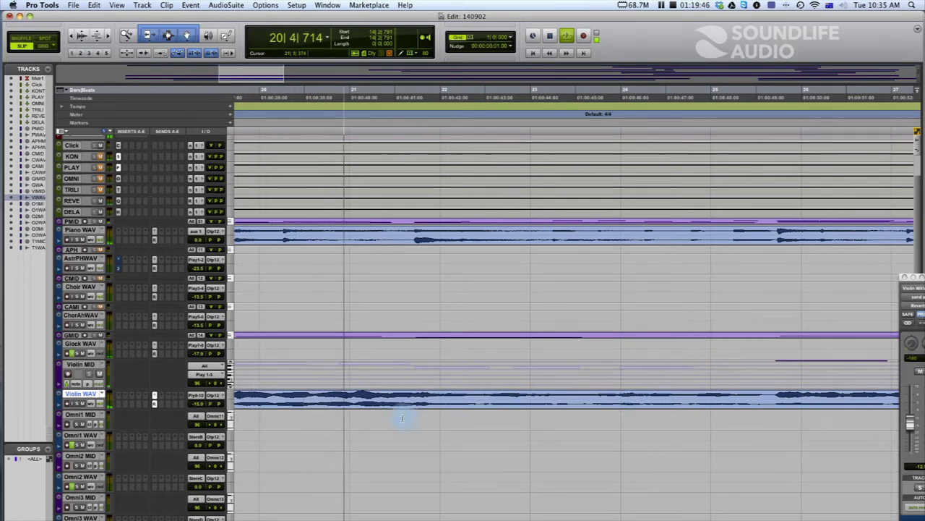
key("super+s")
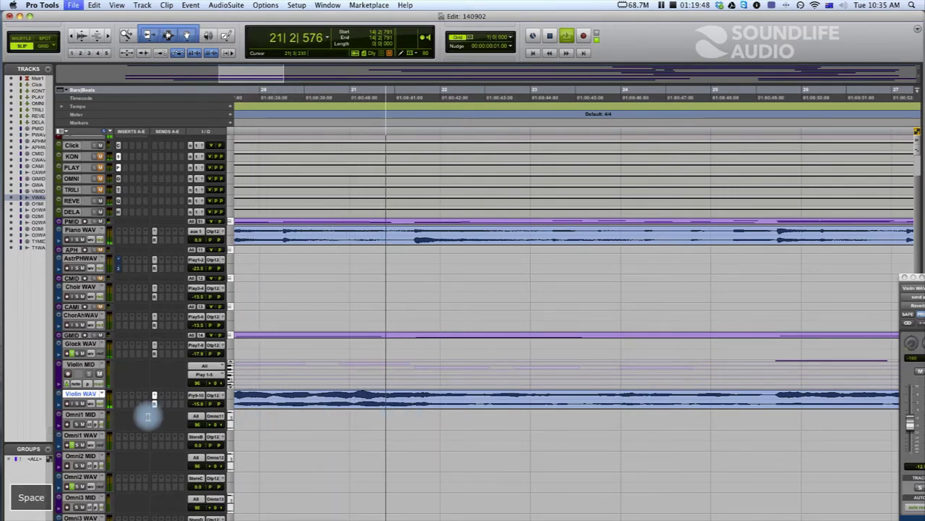
key("space")
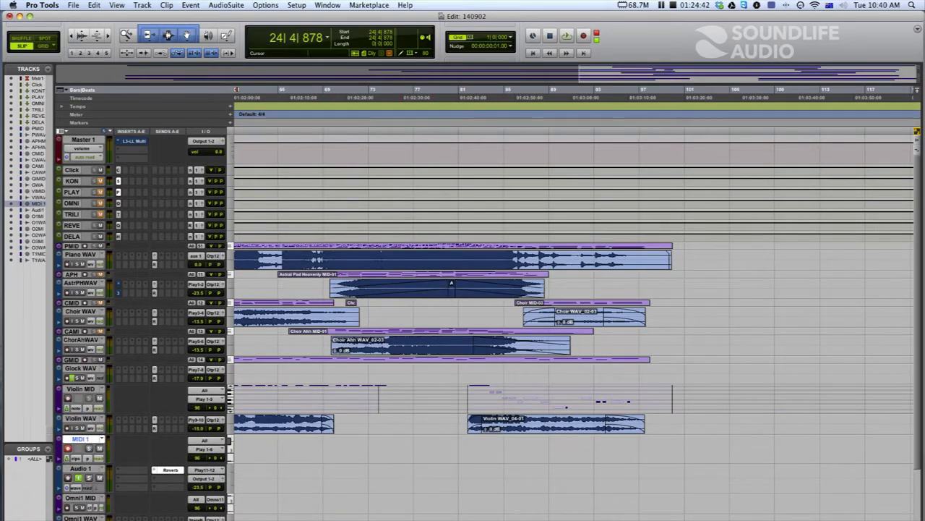
- Rename the new MIDI 1 and Audio 1 tracks as Dbl Bass MID and Dbl Bass WAV
scroll(574, 326, "left", 5)
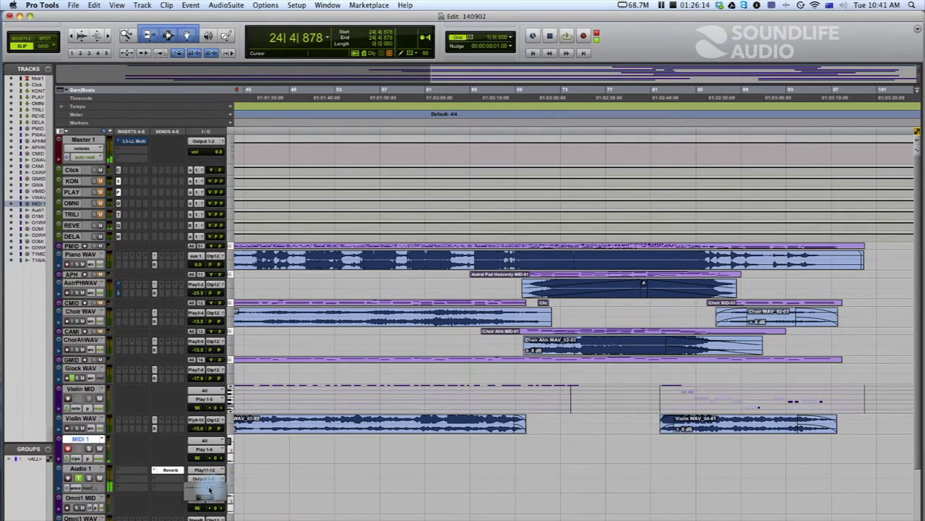
double_click(81, 439)
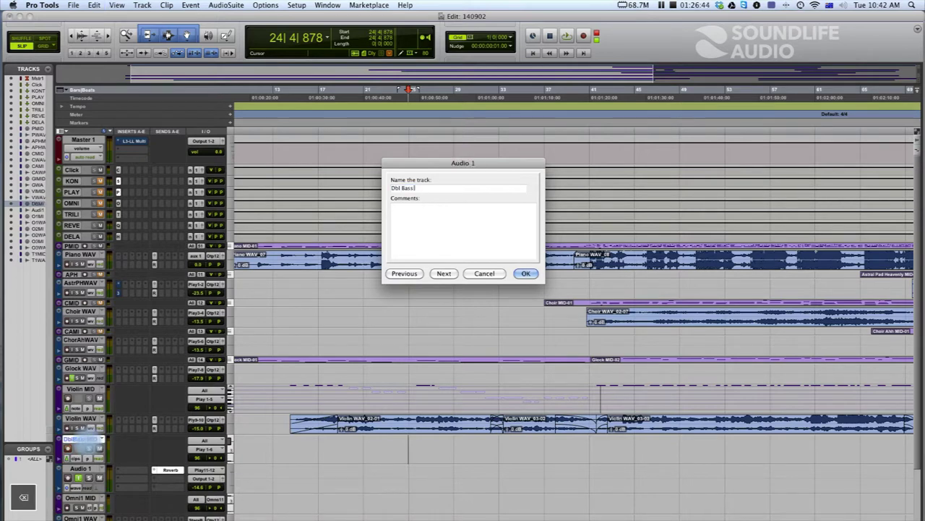
key("Return")
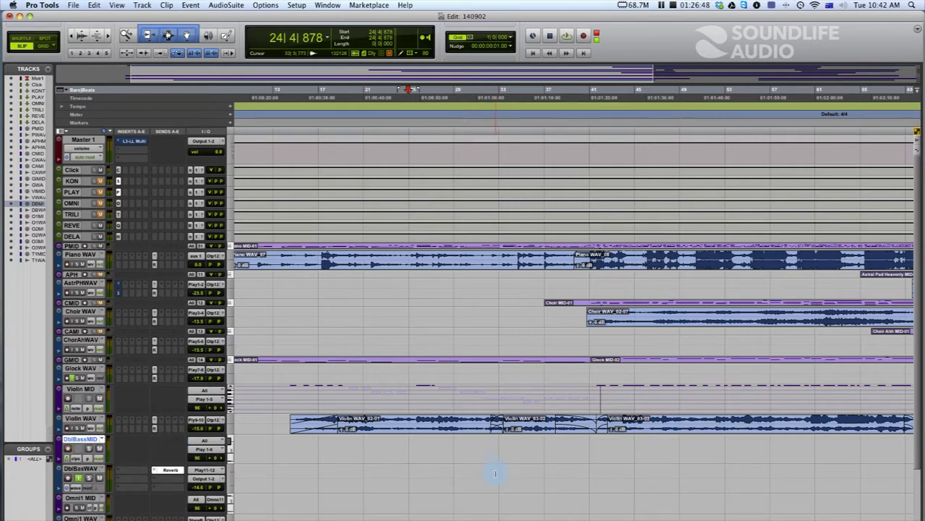
- Record the double bass MIDI part on the Dbl Bass MID track from 8|1|645 to about bar 78
key("r")
key("r")
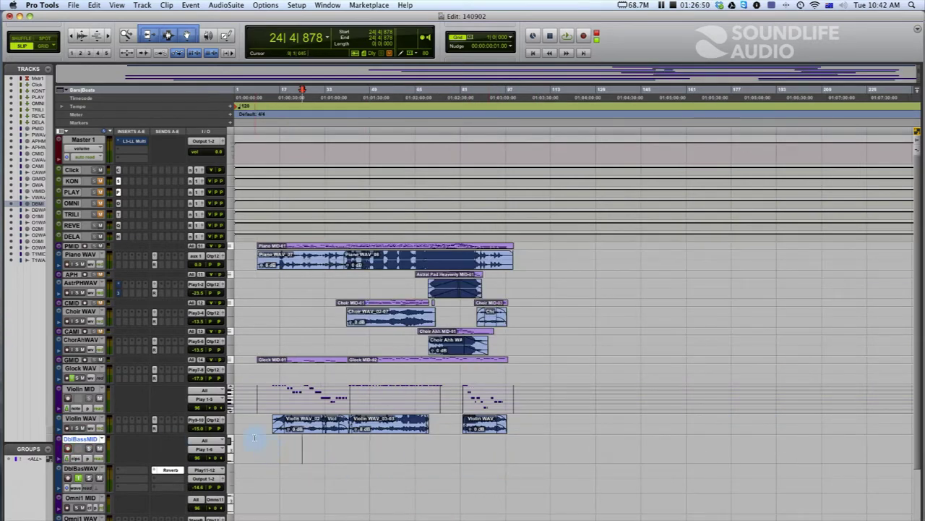
key("t")
key("t")
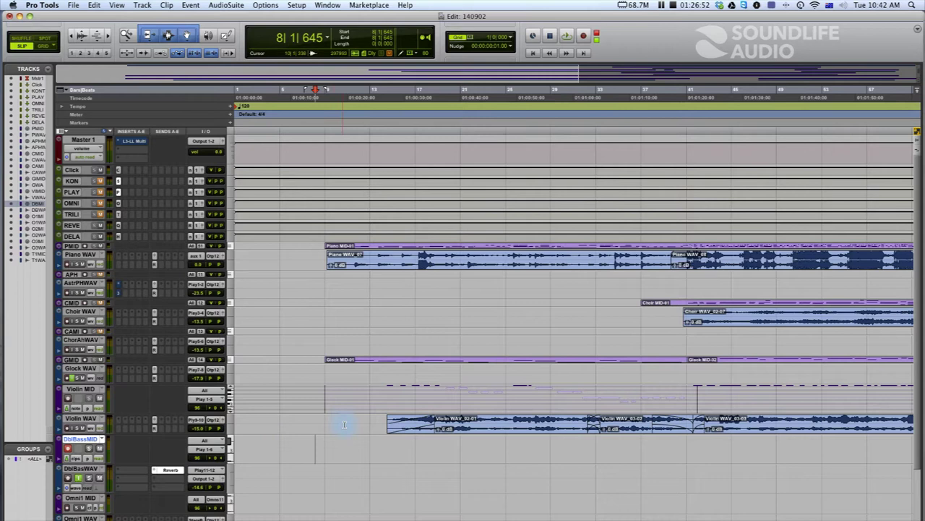
key("t")
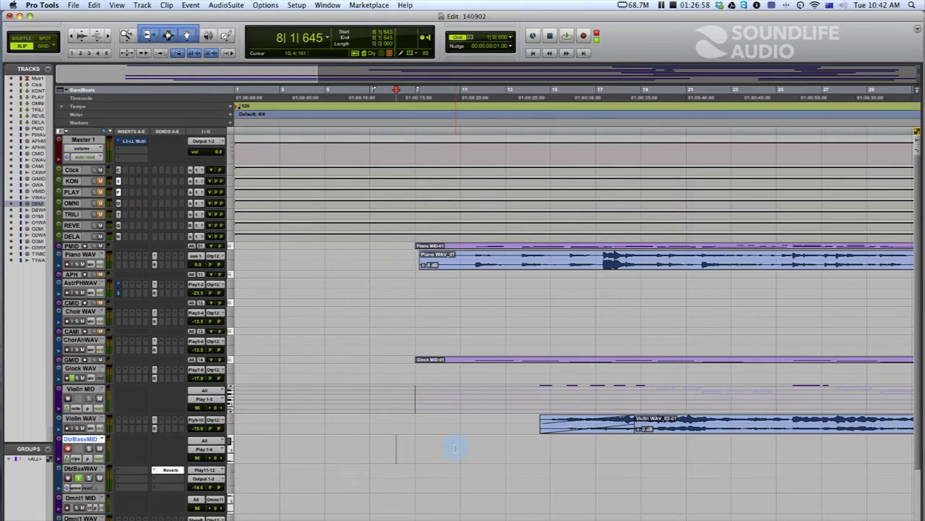
key("super+space")
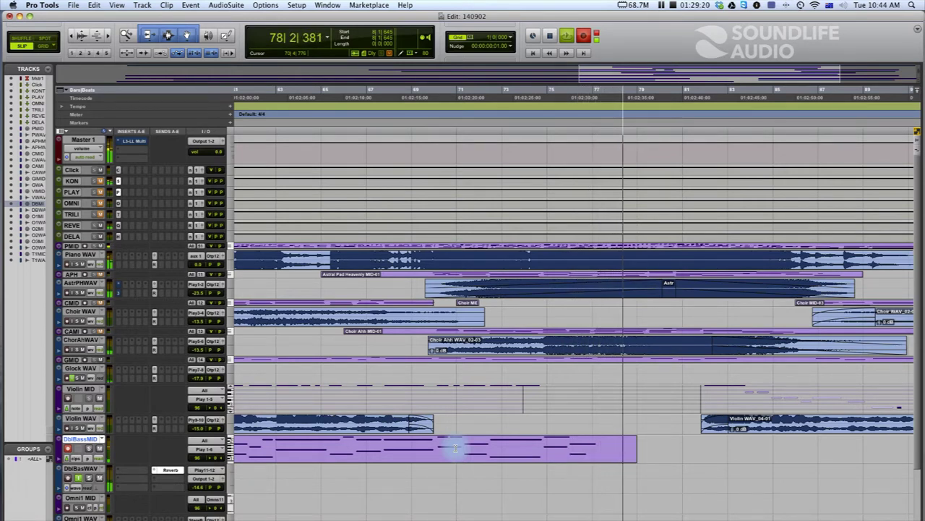
key("space")
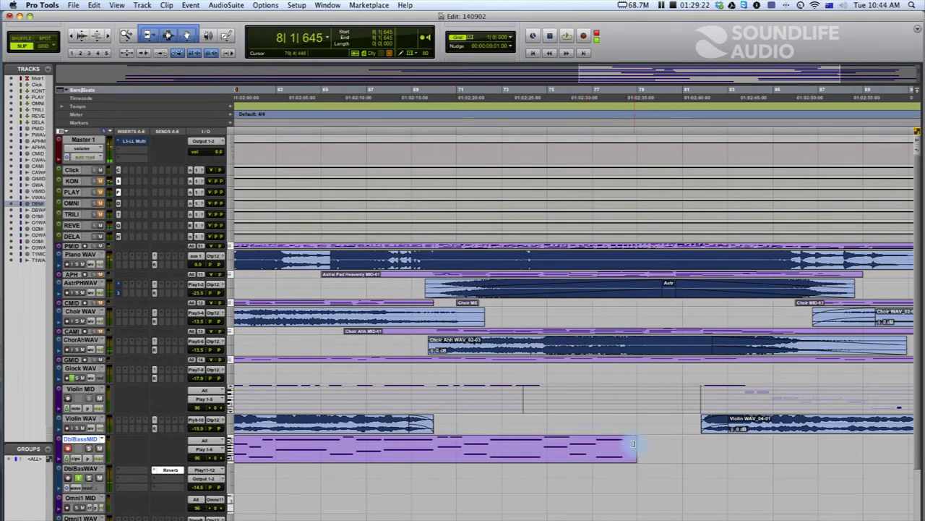
- Trim the end of the double bass MIDI clip to about 73|4 and record the remaining part from 73|2|678 to about bar 99
left_click(635, 446)
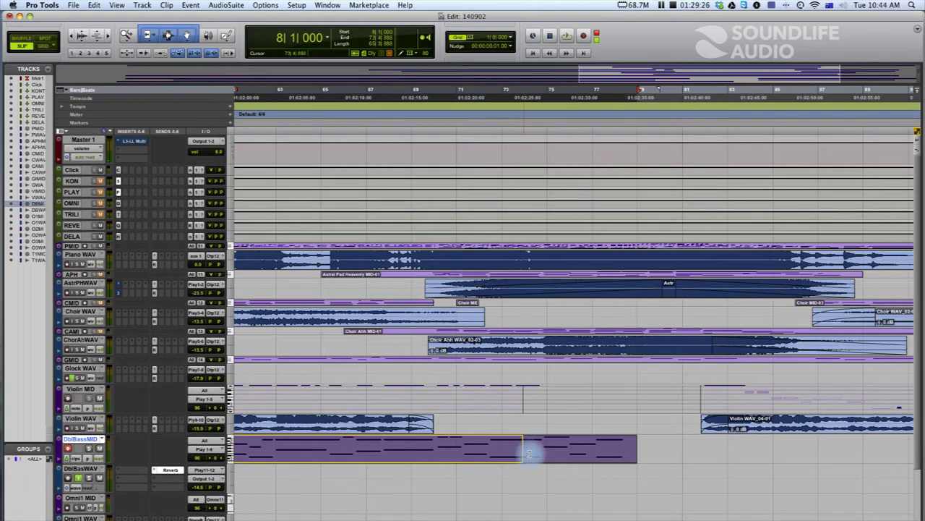
left_click(514, 439)
key("space")
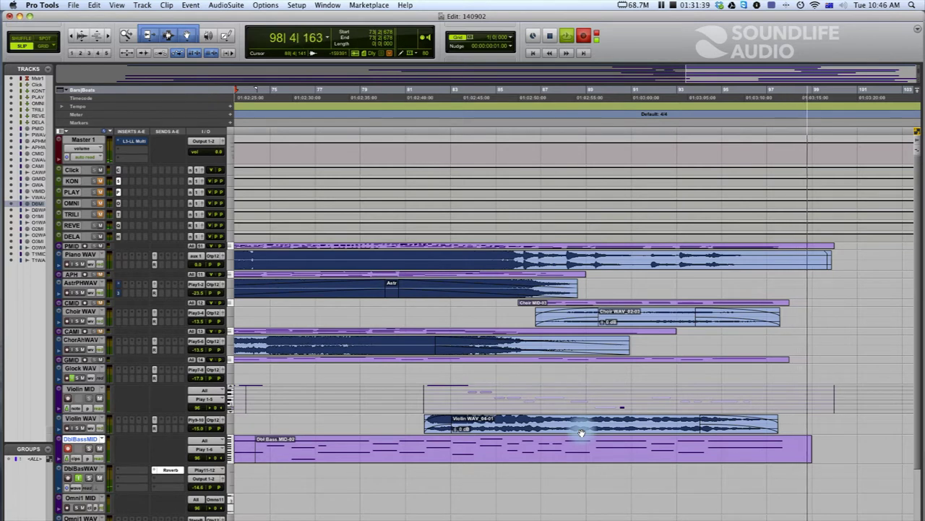
key("space")
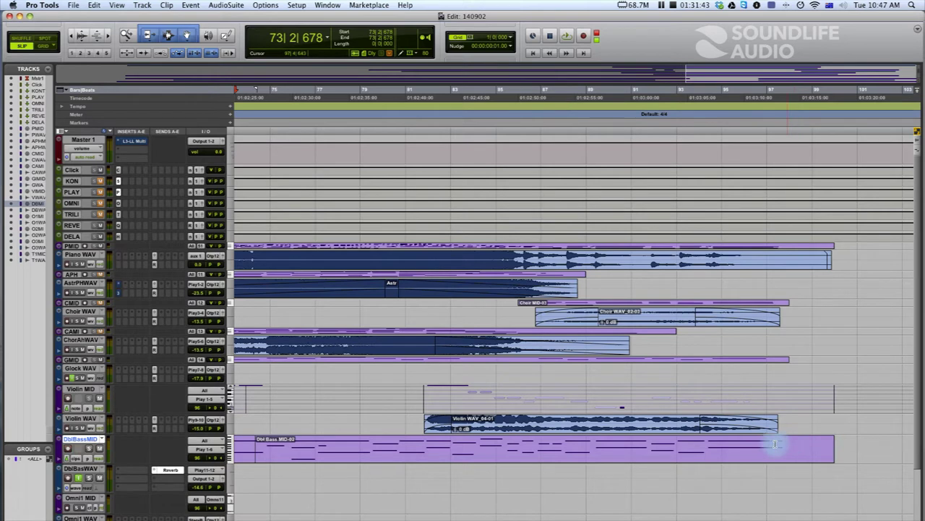
- Record the double bass part as audio on the Dbl Bass WAV track from 17|1|328 to about bar 99
left_click(75, 461)
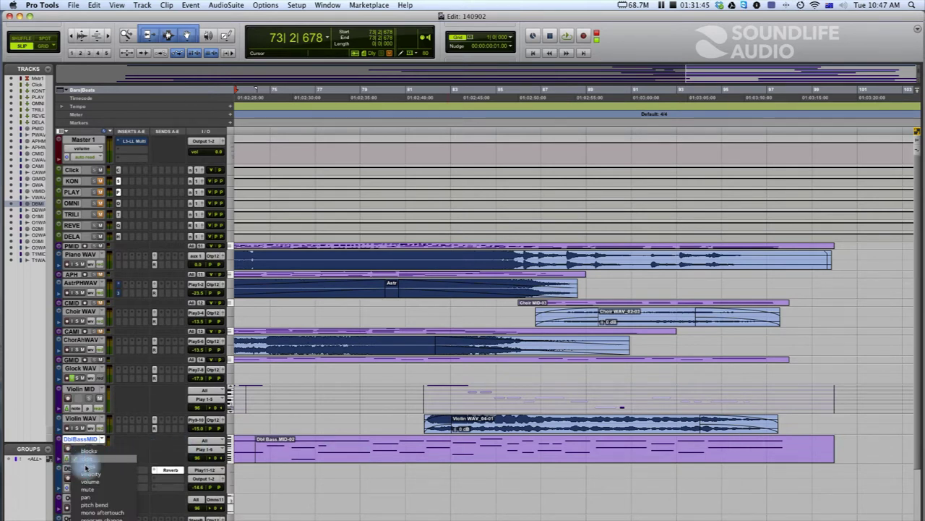
left_click(350, 492)
left_click_drag(826, 471, 357, 486)
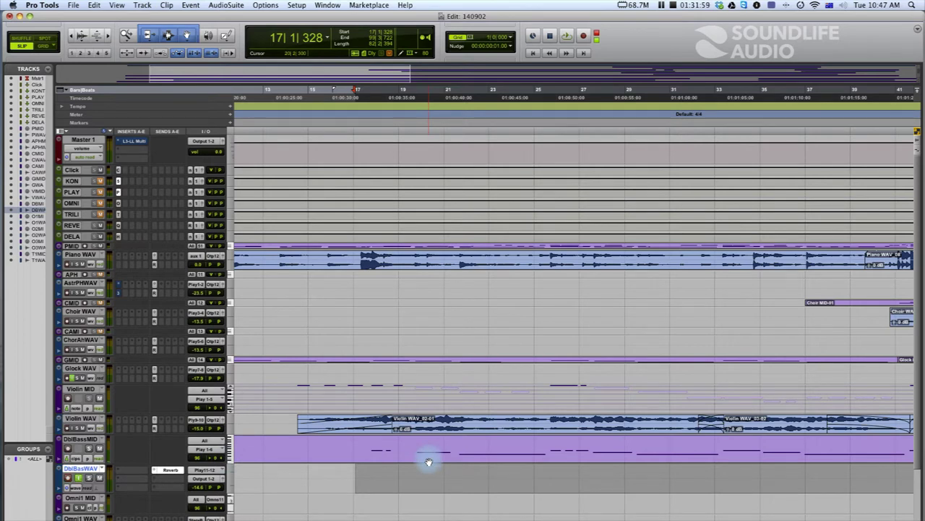
key("super+space")
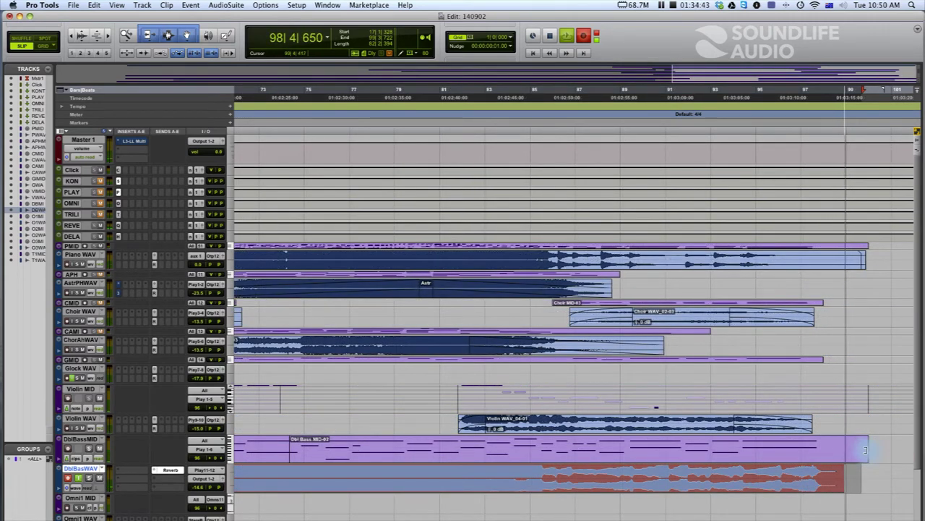
key("space")
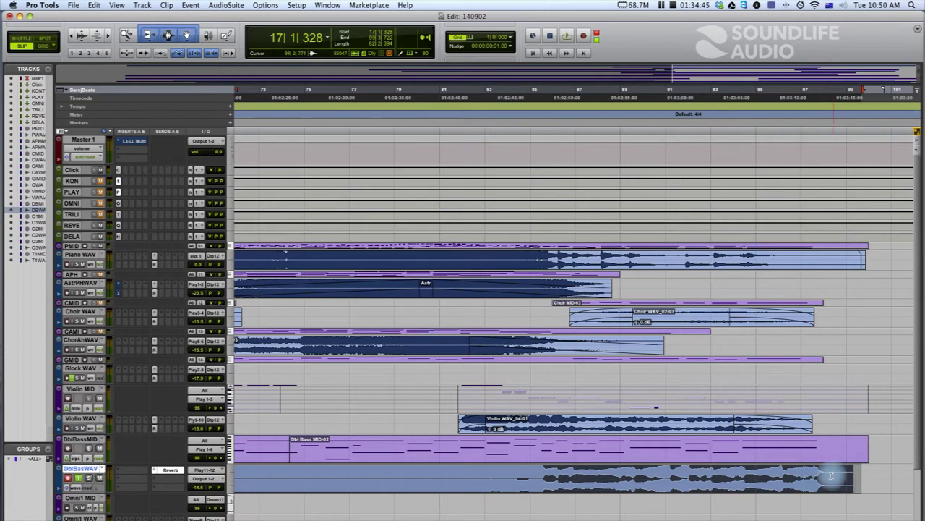
- Trim the end of the double bass audio to 98|1|584 with a fade-out from 96|2|422 and audition the closing bars
left_click(827, 475)
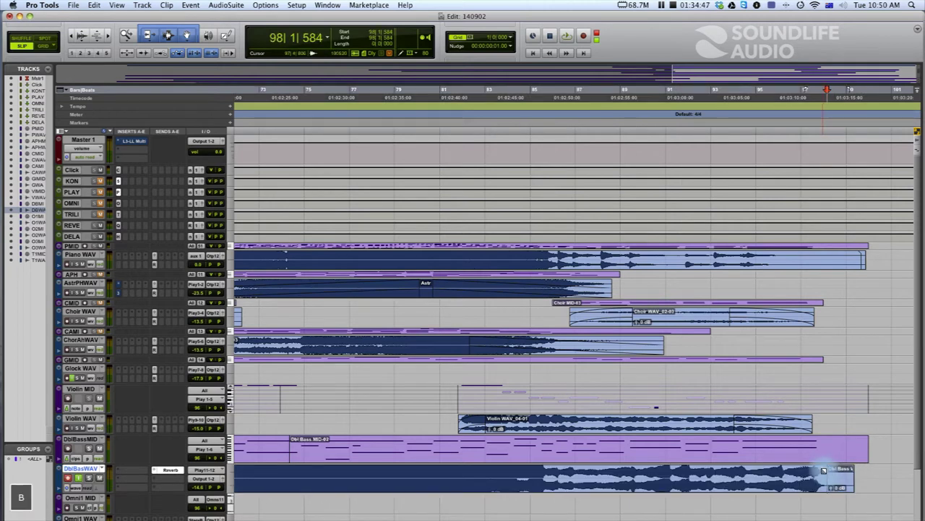
double_click(803, 469)
left_click(790, 475)
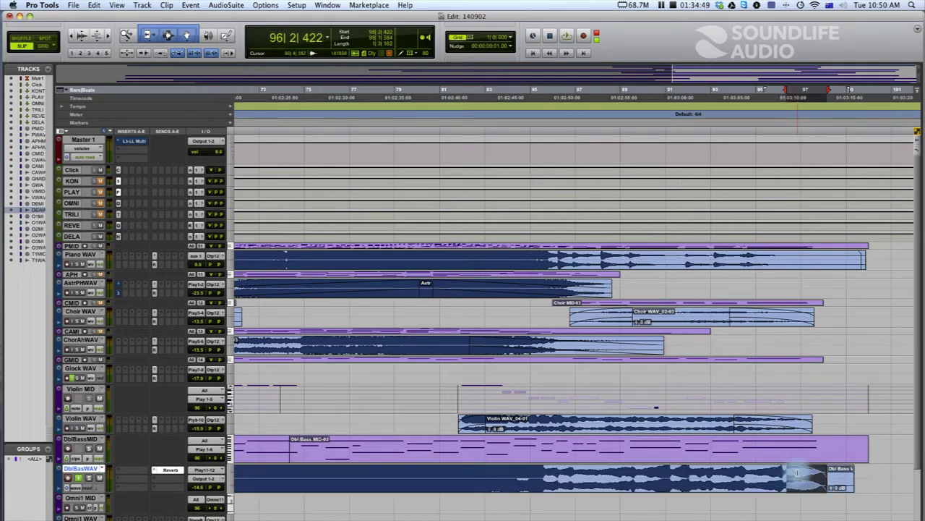
key("space")
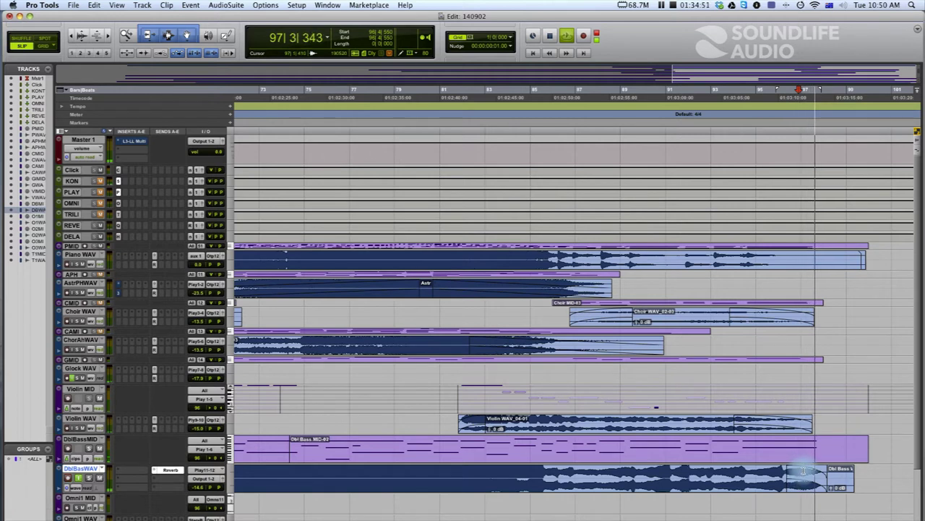
key("space")
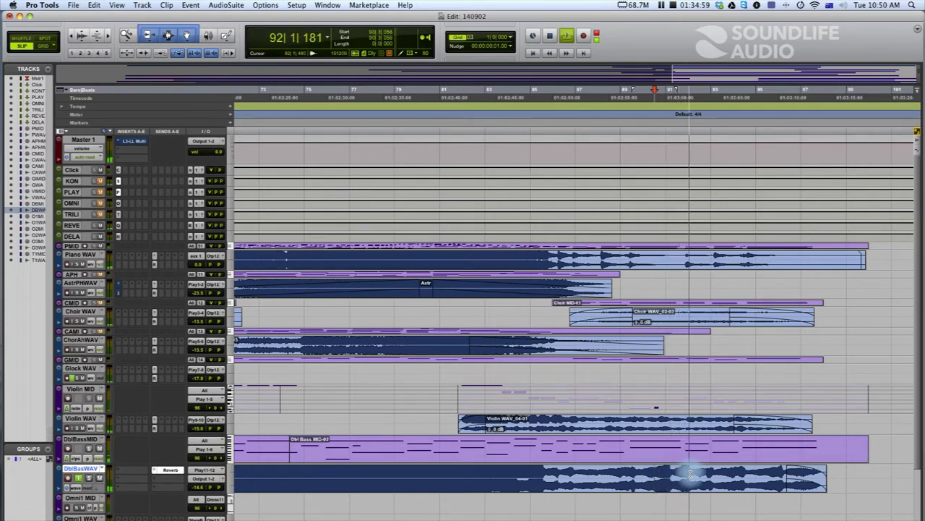
key("space")
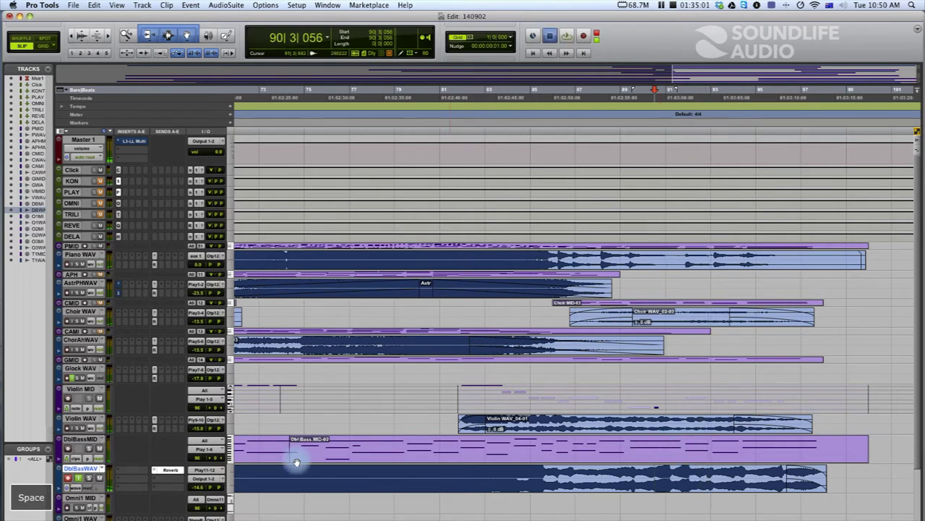
- Show the sustain controller lane beneath Dbl Bass MID and audition the passage from 90|4|899
left_click(63, 460)
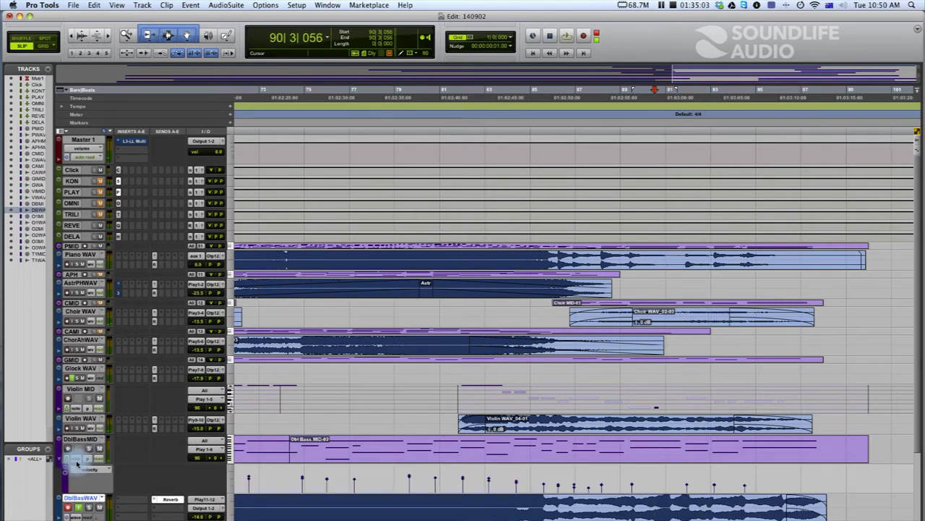
left_click(81, 468)
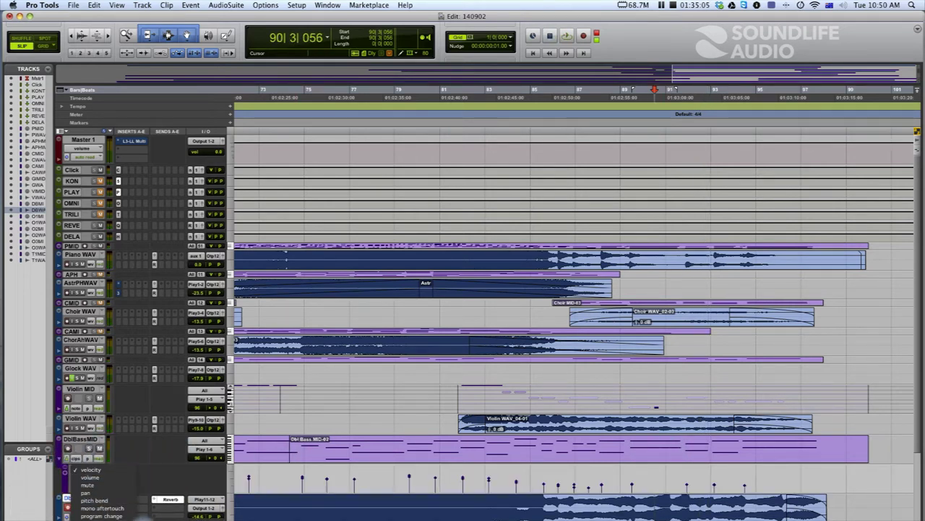
left_click(90, 517)
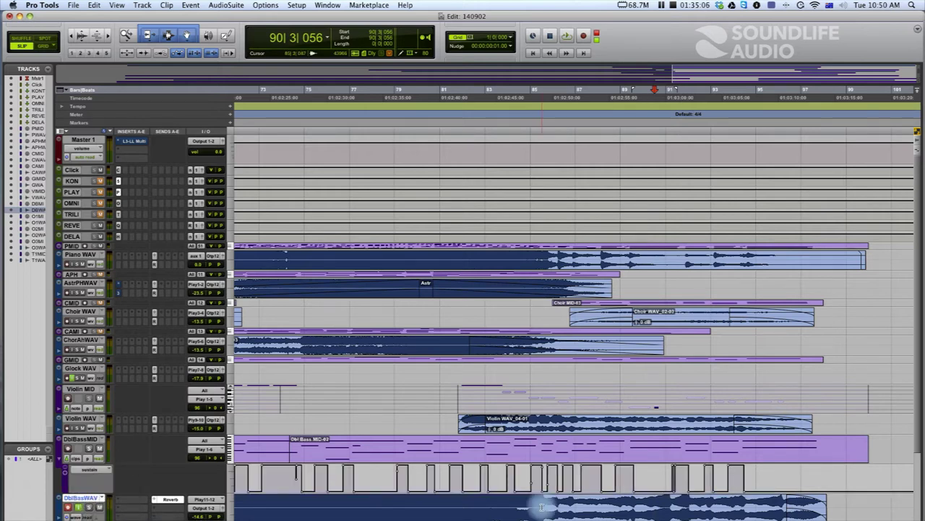
left_click(664, 476)
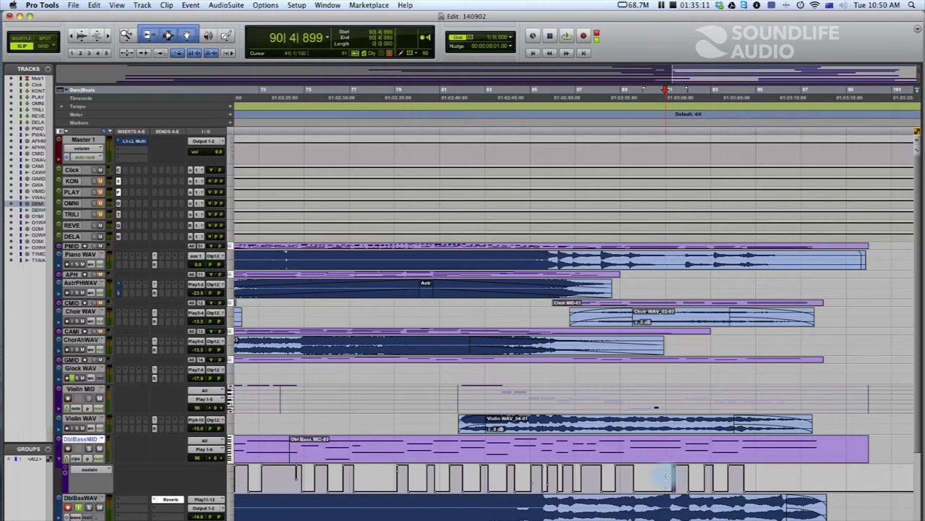
key("space")
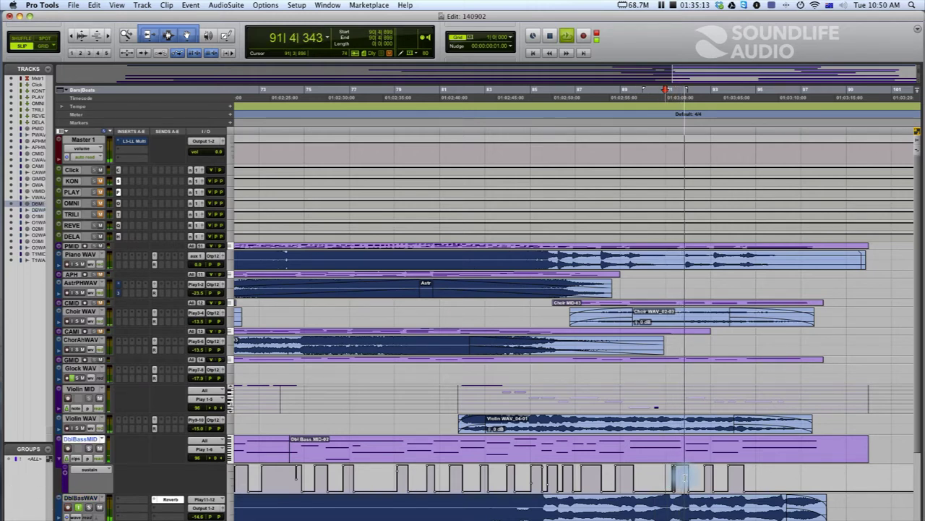
key("space")
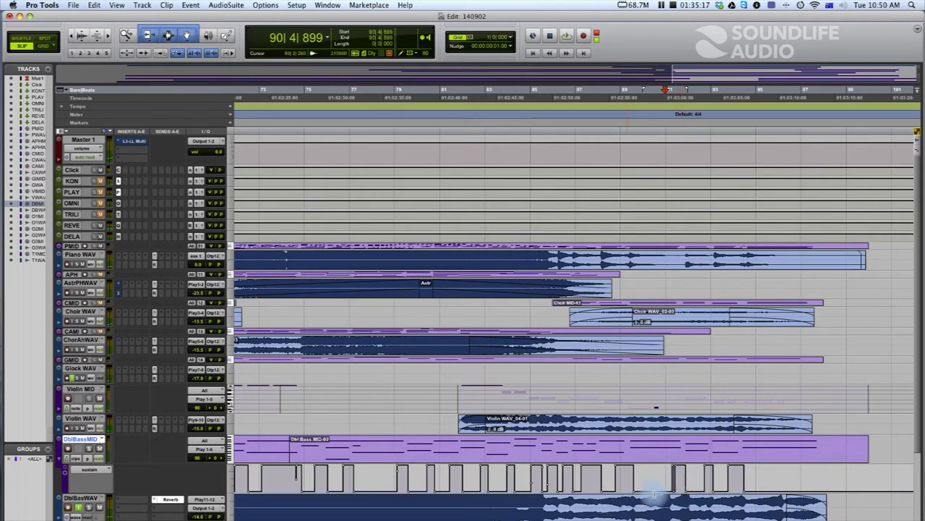
- Re-record the double bass audio on Dbl Bass WAV from 89|1|819 to about bar 93
left_click(625, 501)
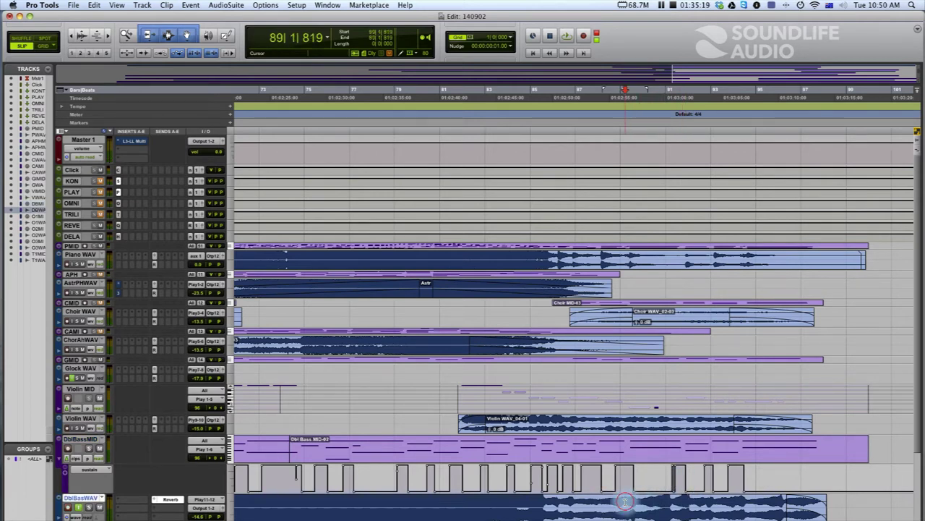
key("space")
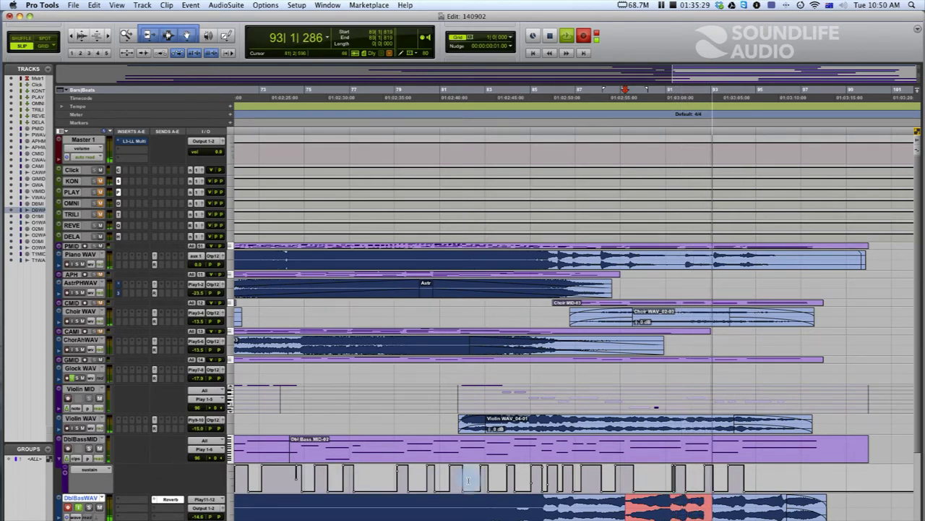
key("space")
- Trim the start of the re-recorded double bass clip to about 90|2 and crossfade both its edges into the surrounding audio
left_click(720, 505)
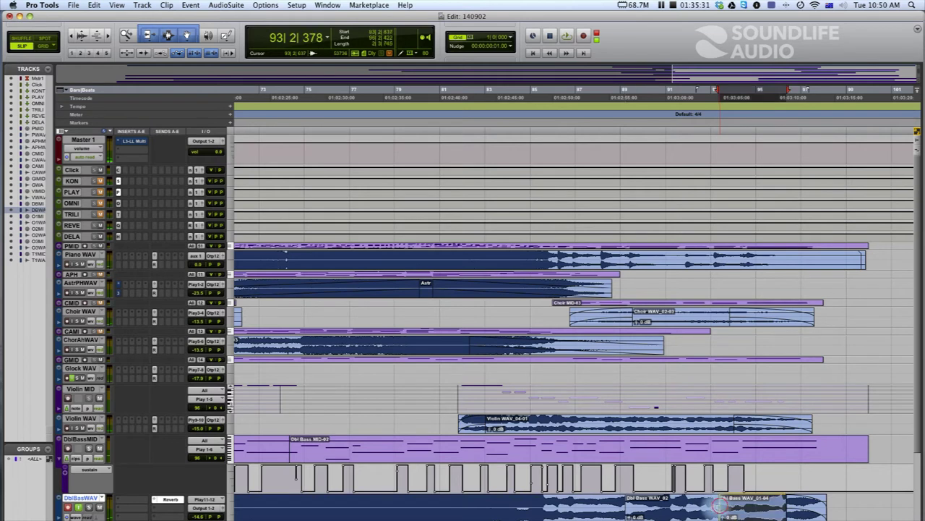
left_click(709, 509)
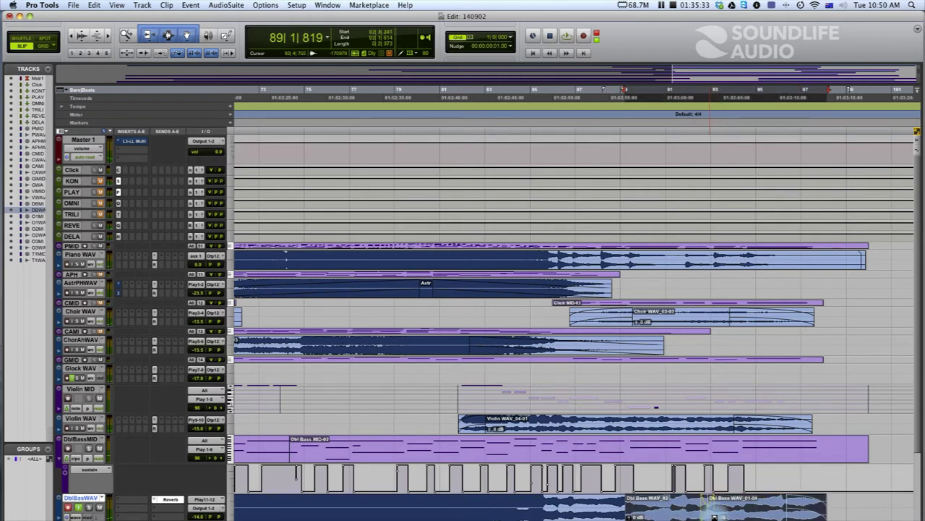
left_click(638, 507)
left_click_drag(648, 508, 650, 512)
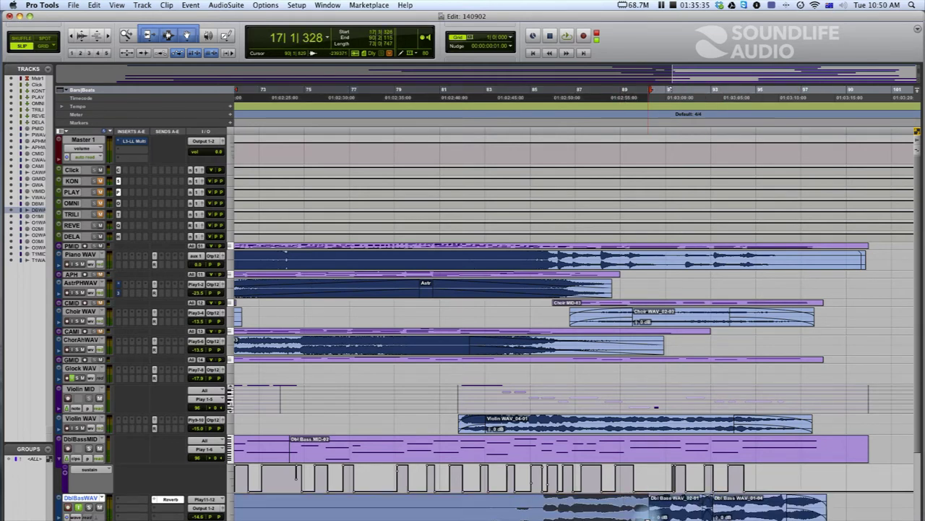
left_click(645, 511)
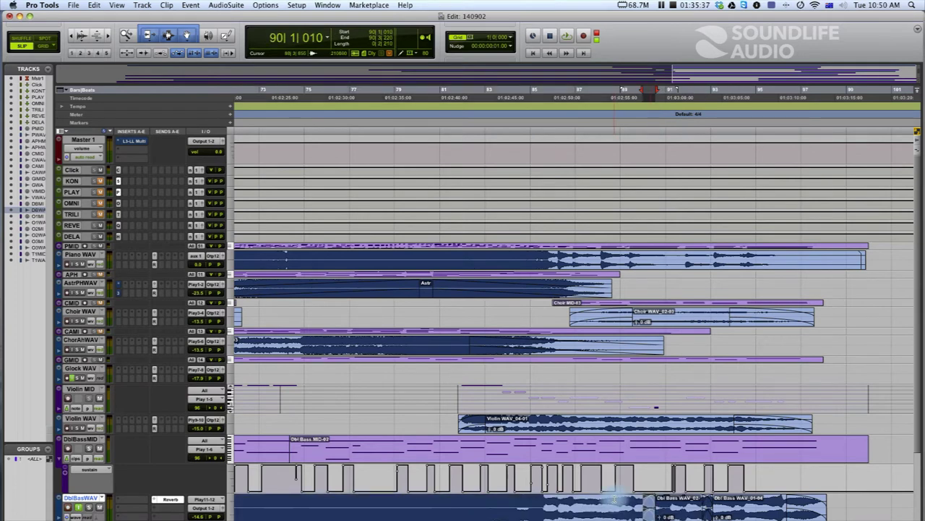
- Disarm recording on Dbl Bass WAV, audition the repaired passage from 88|3|855 past bar 98, and save the session
left_click(615, 497)
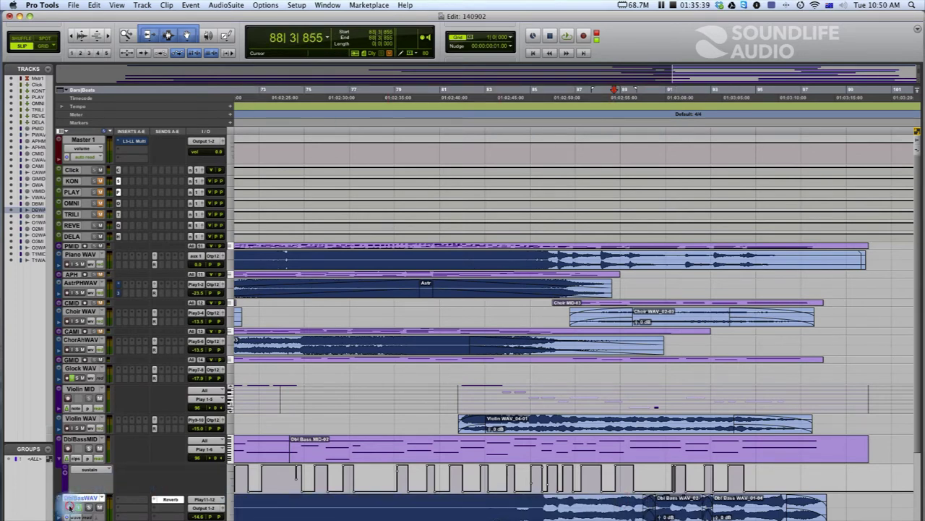
key("space")
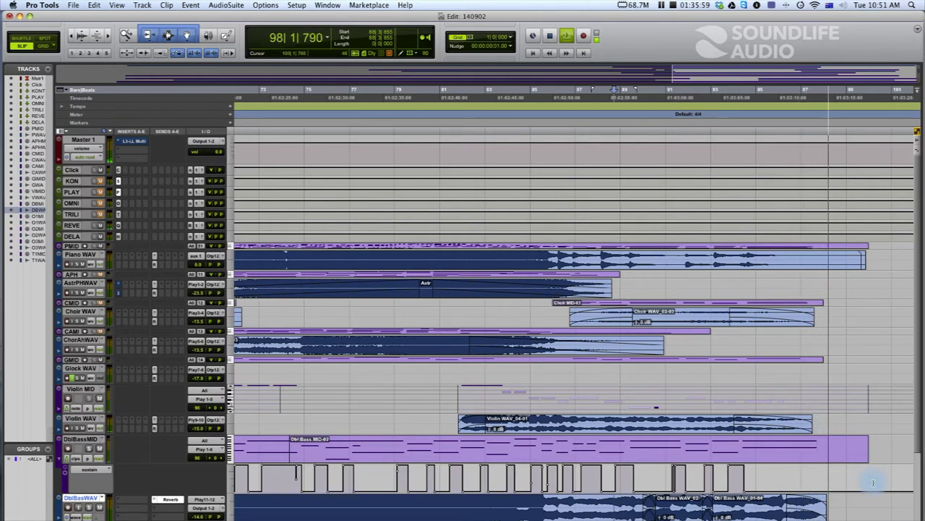
key("space")
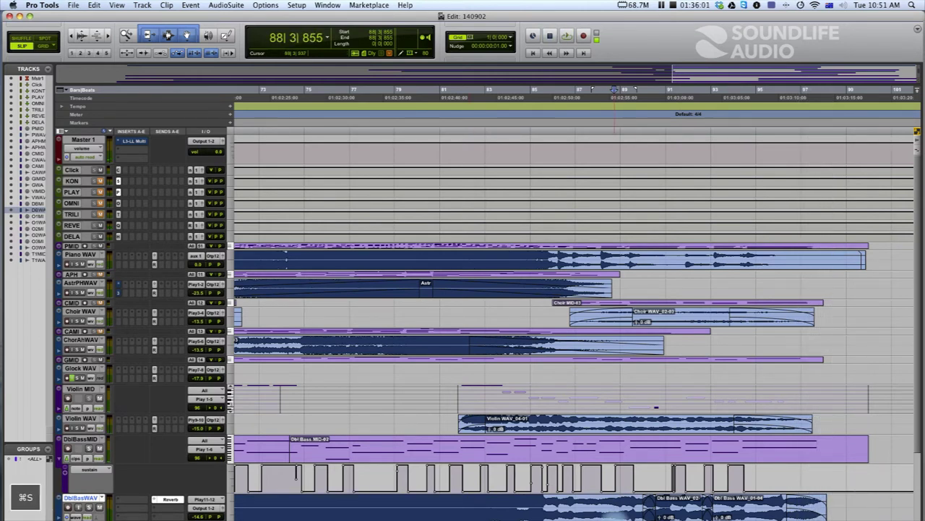
- Audition the full arrangement from 72|1|891 past bar 85, checking the Piano WAV and Choir WAV levels
scroll(560, 469, "down", 3)
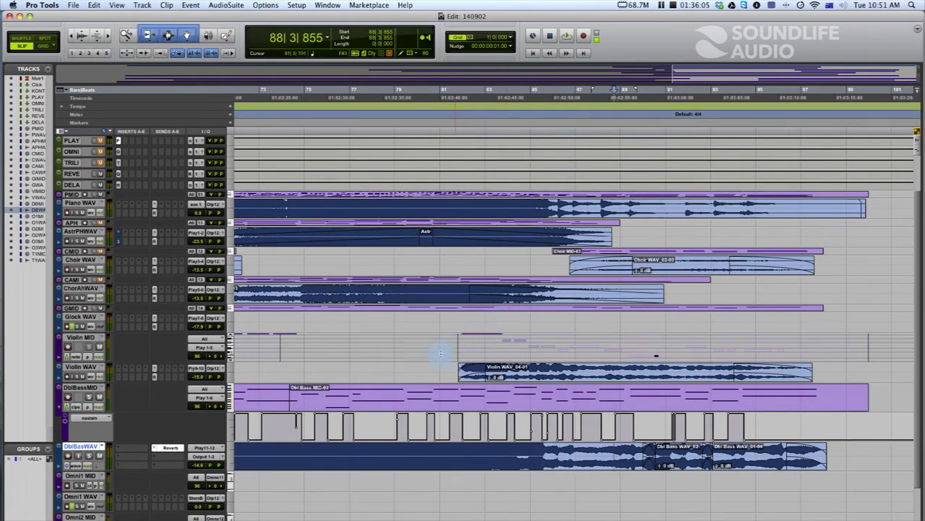
scroll(312, 358, "left", 5)
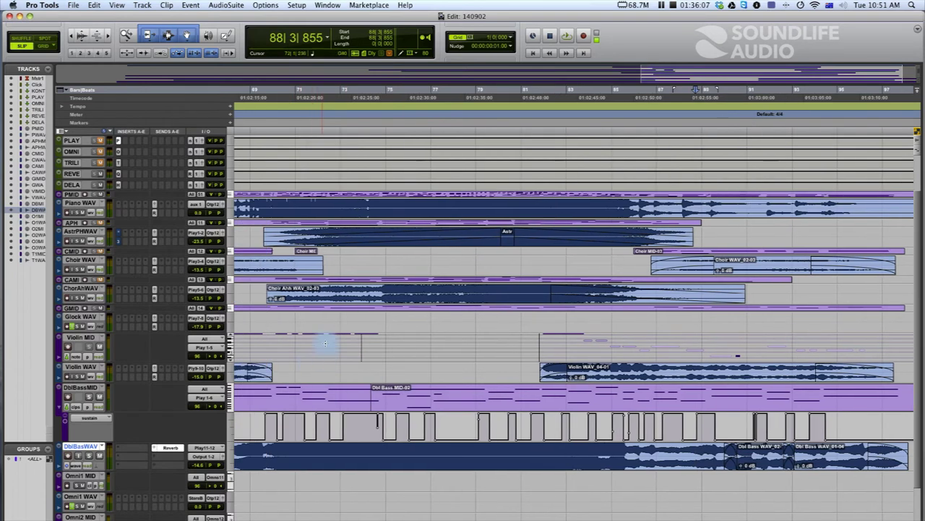
left_click(322, 318)
key("space")
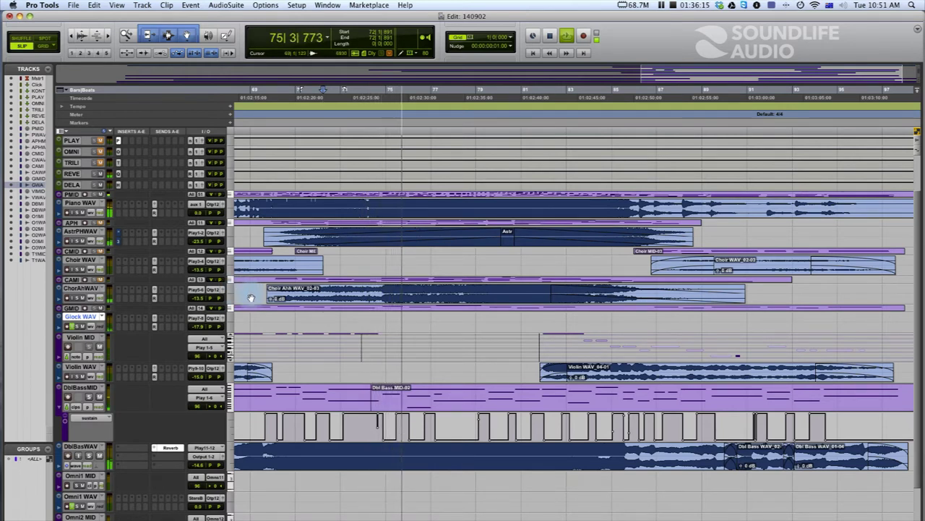
left_click(210, 214)
left_click(220, 214)
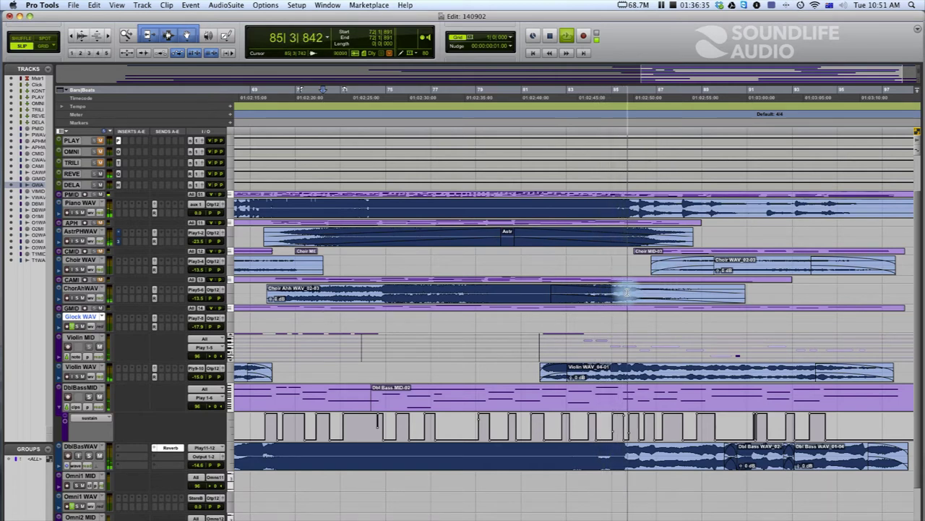
key("space")
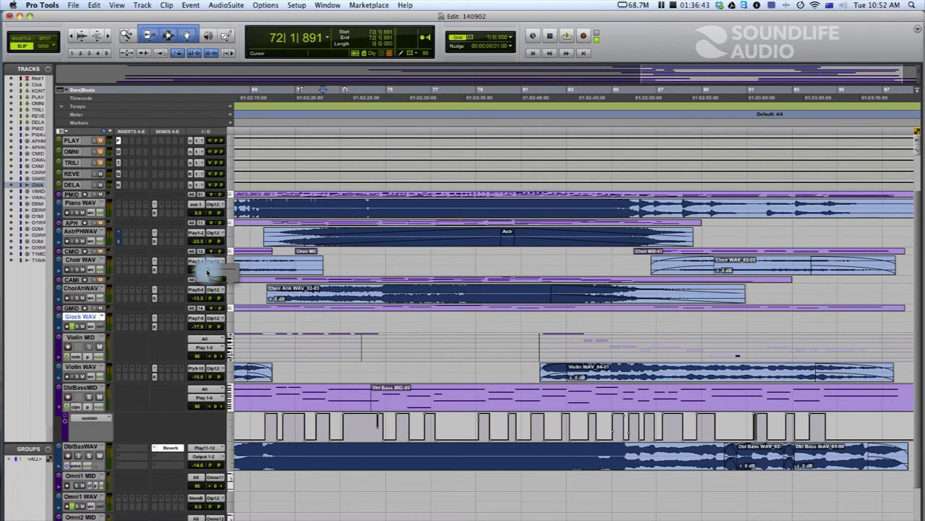
key("space")
key("space")
- Audition the arrangement from 61|4|110 past bar 69, checking the Choir WAV output level
scroll(340, 311, "up", 1)
scroll(340, 311, "left", 10)
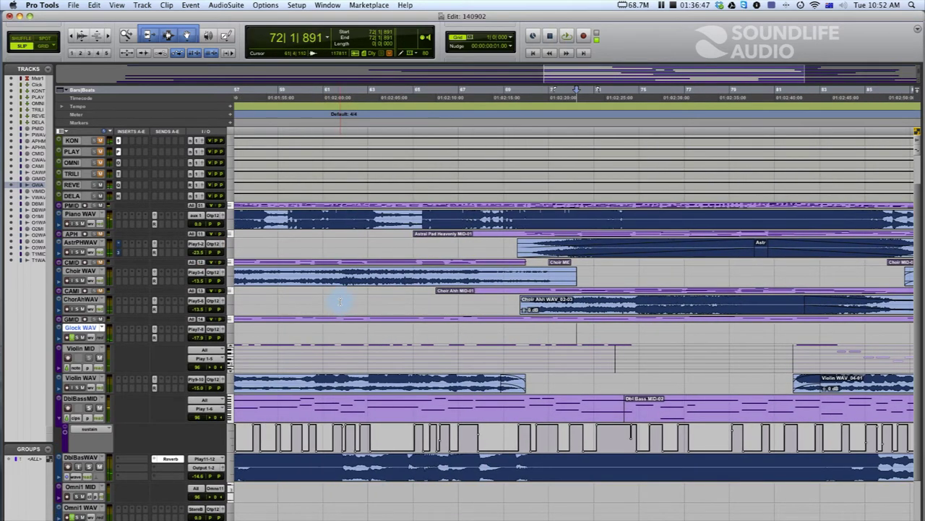
left_click(339, 301)
key("space")
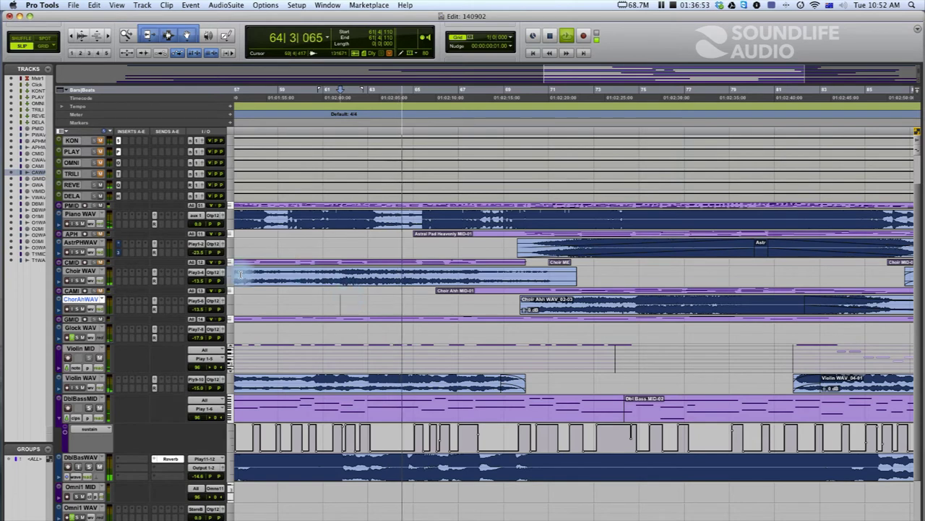
left_click(212, 281)
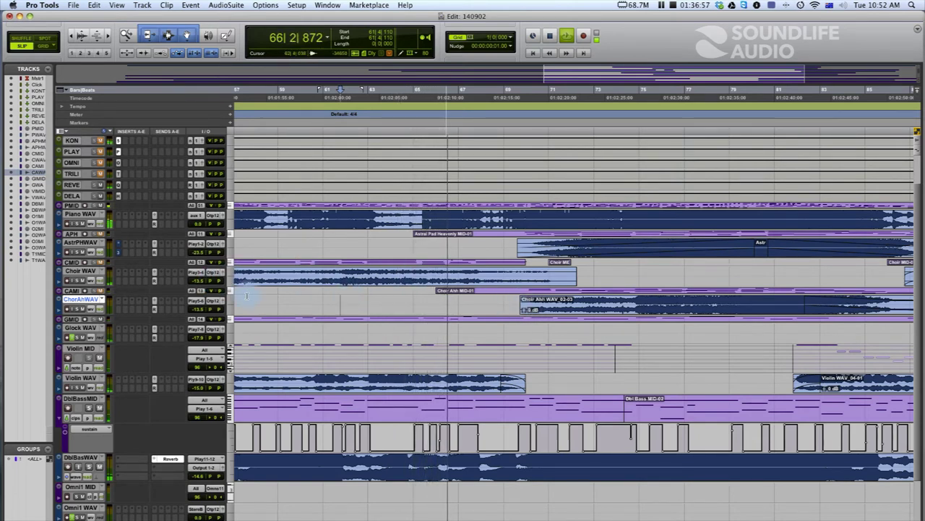
left_click(213, 281)
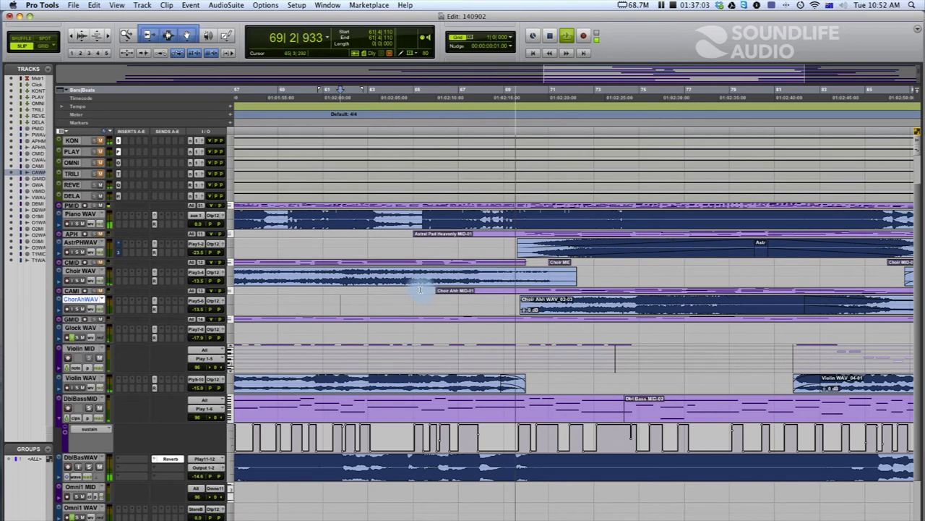
key("space")
- Check the Glock WAV output level and audition the arrangement from bar 60 to about 61|3
left_click(207, 337)
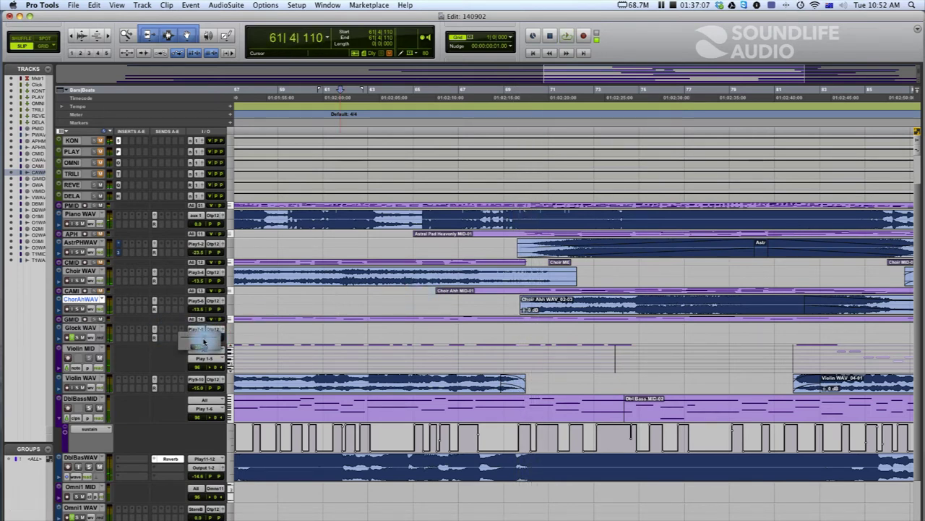
left_click(309, 243)
key("space")
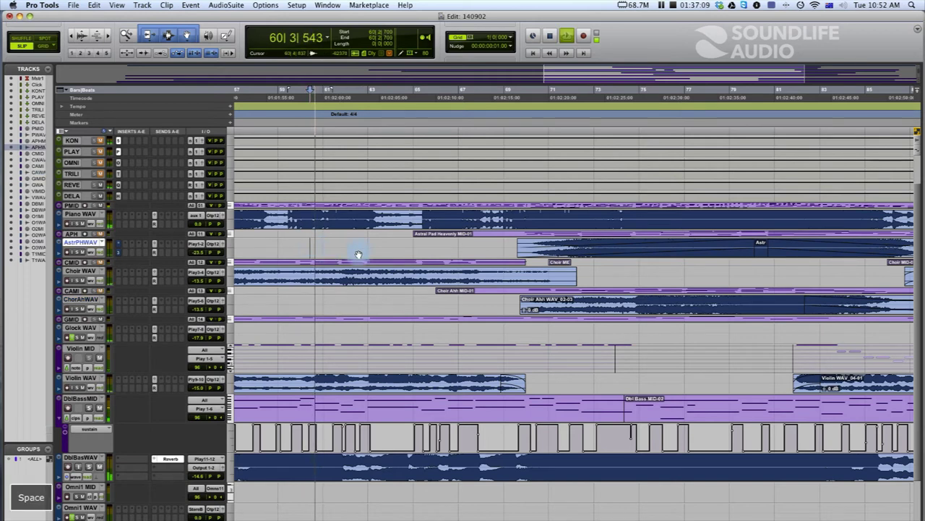
key("space")
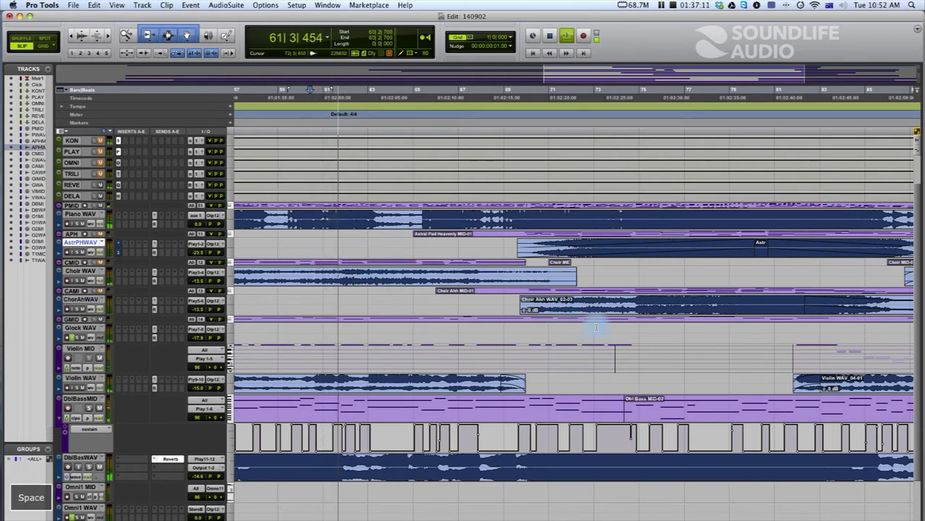
- Audition the arrangement from 74|2|197 while checking the Glock WAV output level, and save the session
left_click(622, 327)
key("space")
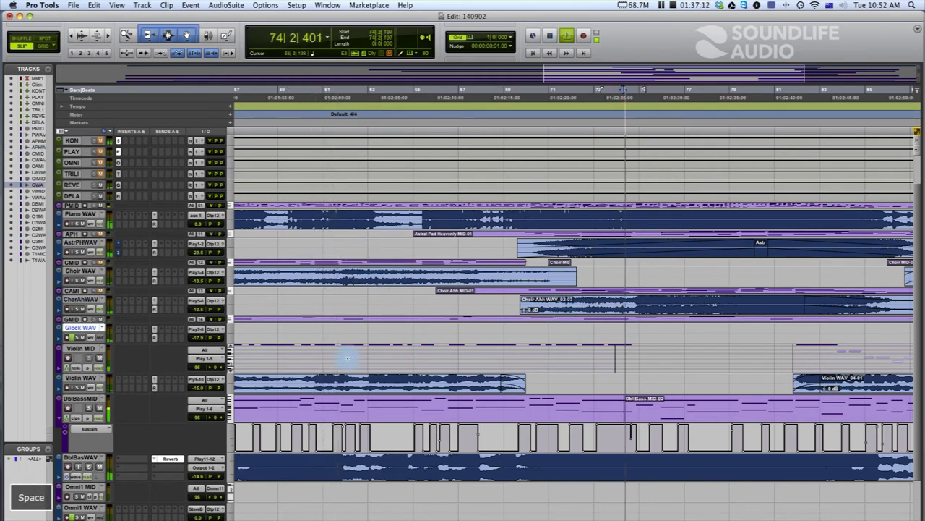
left_click(211, 339)
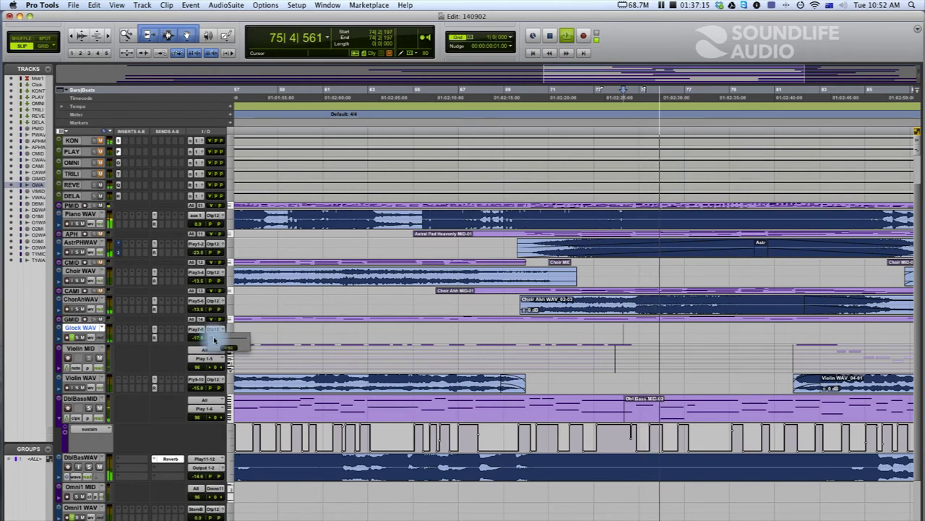
left_click_drag(216, 340, 211, 309)
key("space")
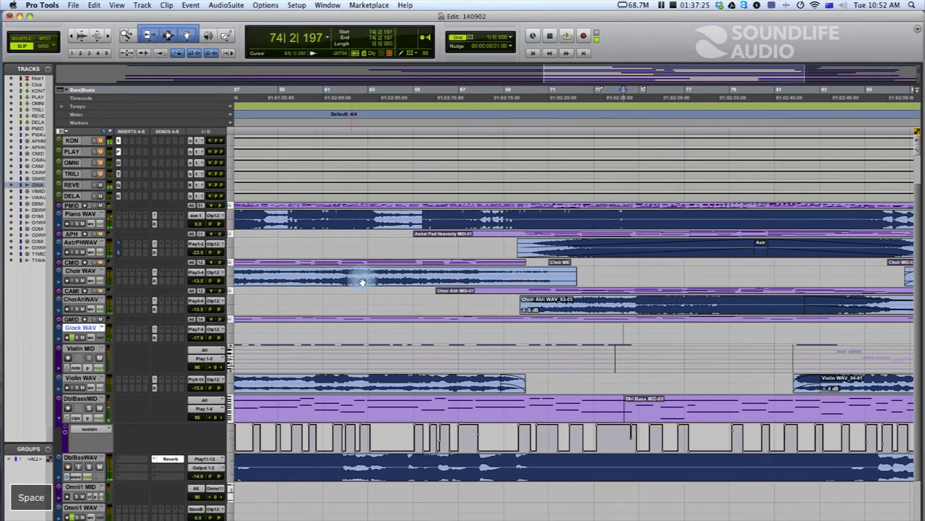
key("super+s")
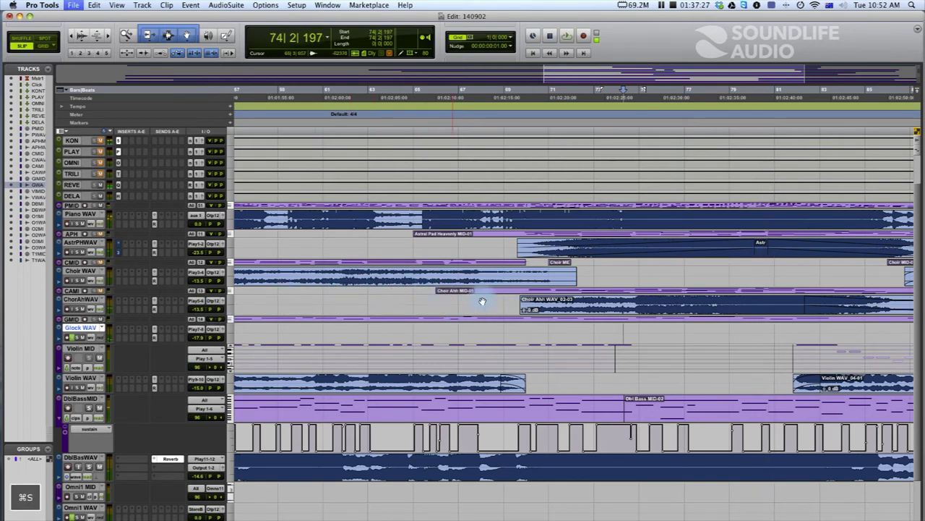
- Select the full length of the piece on Piano WAV, from 9|1|737 to 100|4|345, as the bounce range
scroll(241, 217, "up", 2)
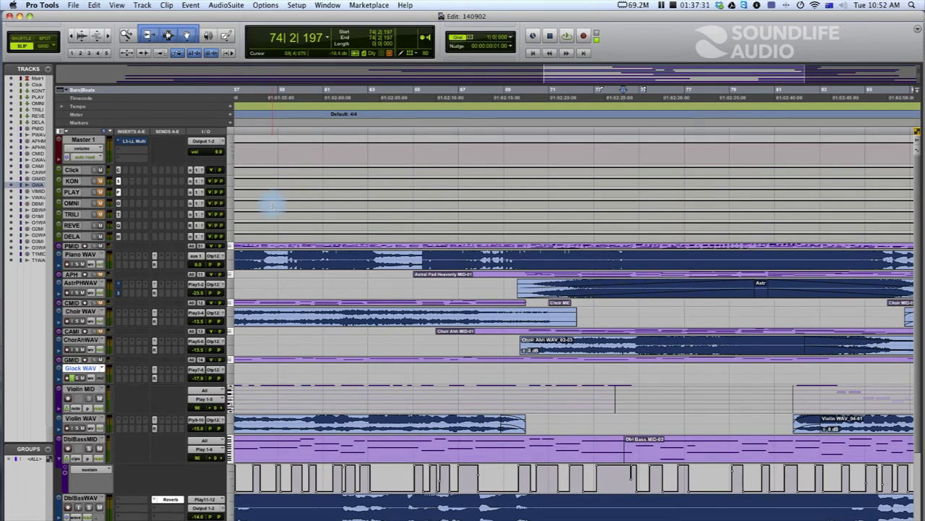
key("r")
key("r")
key("r")
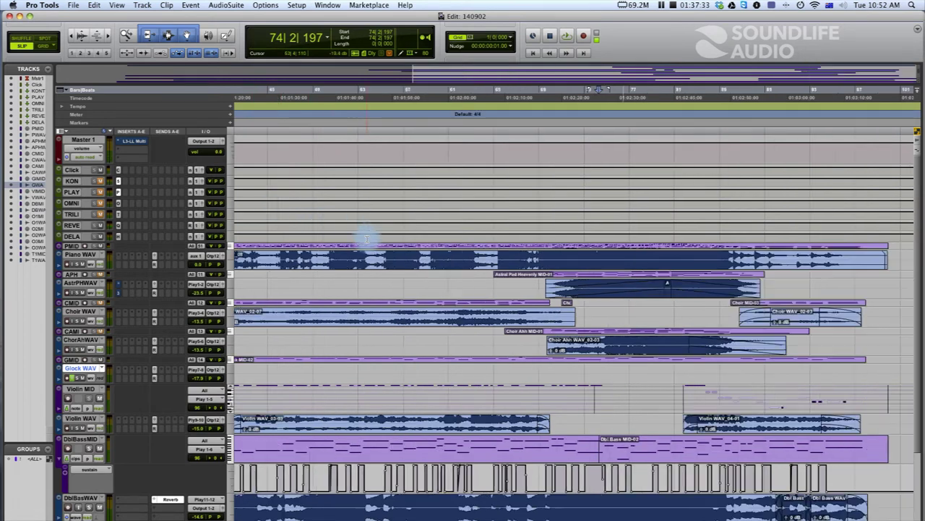
left_click_drag(311, 257, 314, 257)
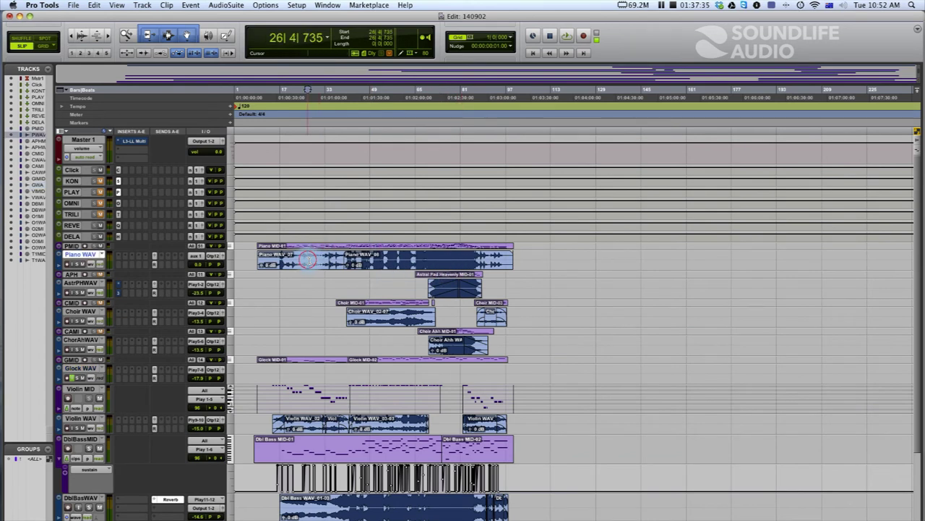
double_click(316, 266)
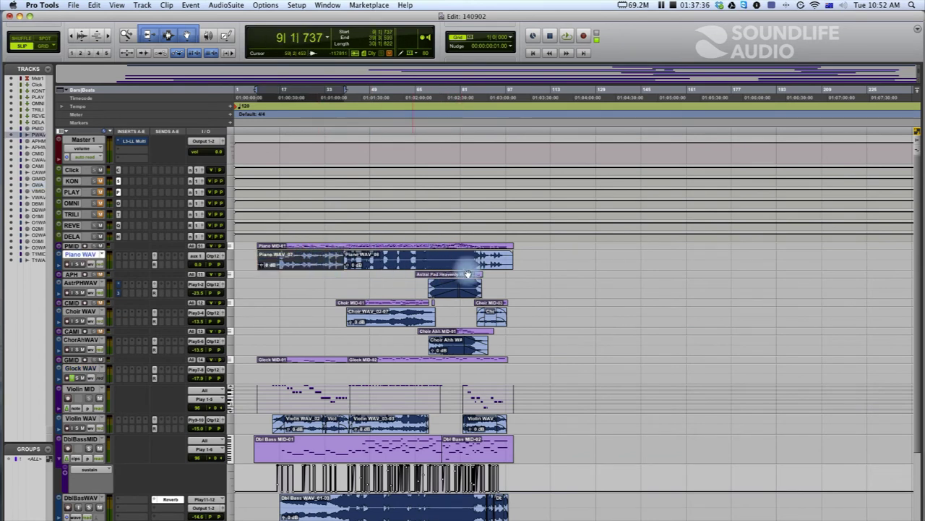
left_click(516, 258, "shift")
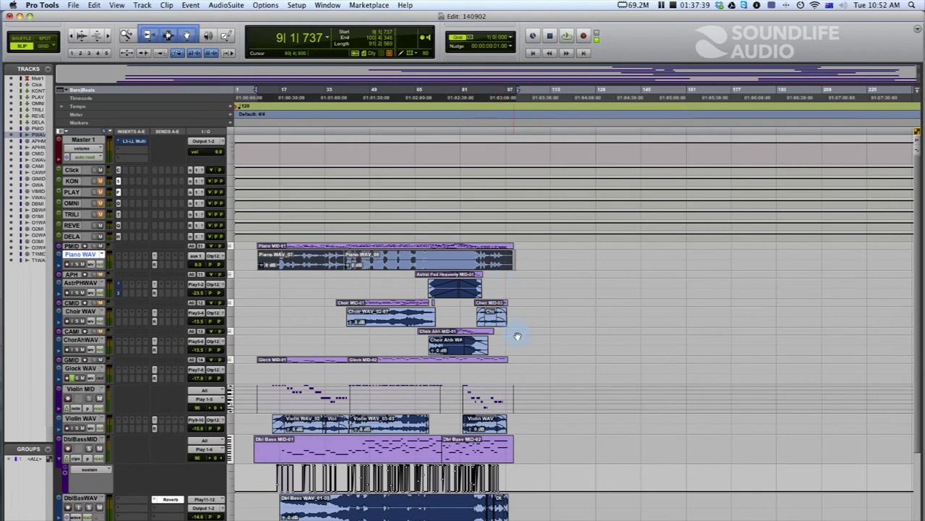
scroll(489, 309, "down", 3)
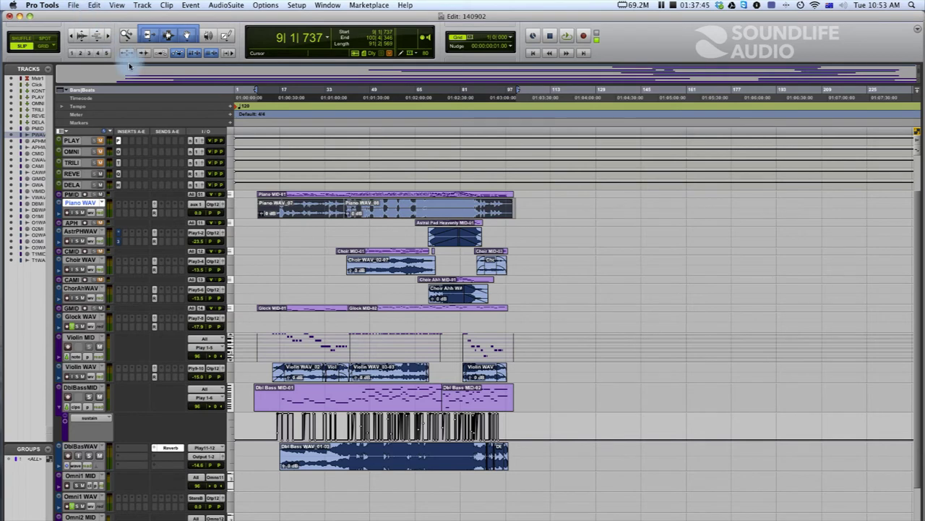
- Set up a bounce of Output 1-2 as an interleaved 48 kHz WAV and create a BOUNCES folder inside the 140902 session folder
key("super+alt+b")
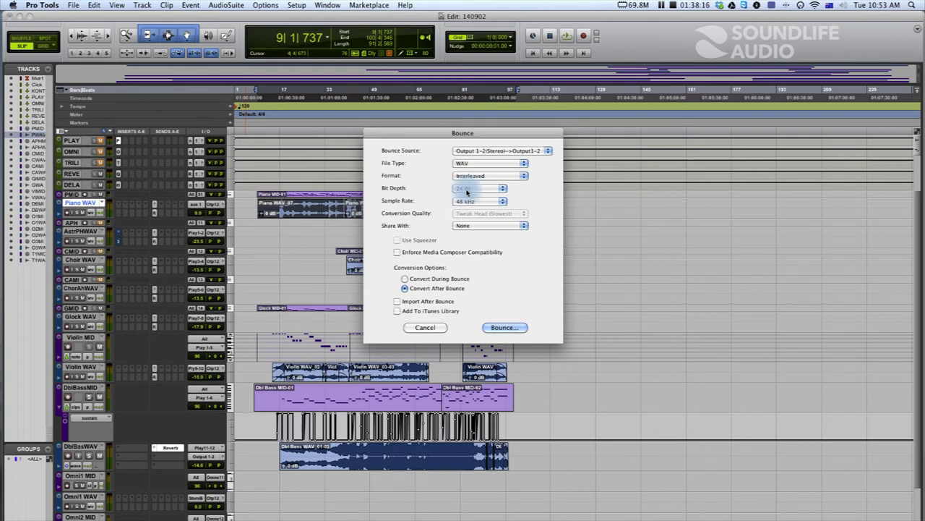
left_click(496, 329)
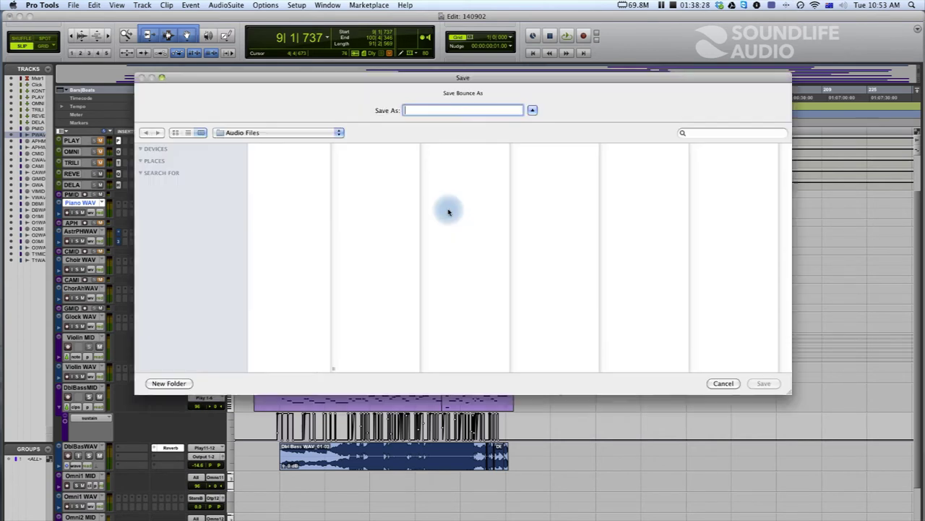
left_click(266, 134)
left_click(268, 141)
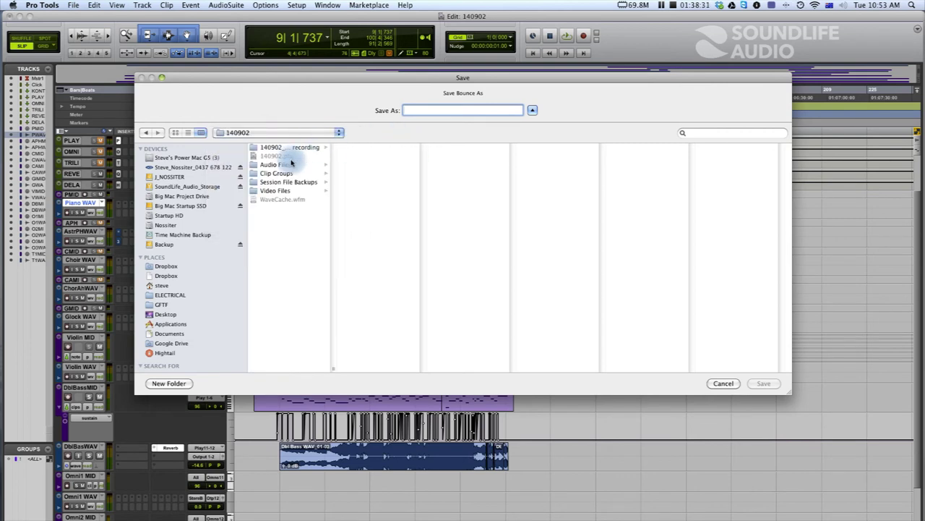
left_click(170, 384)
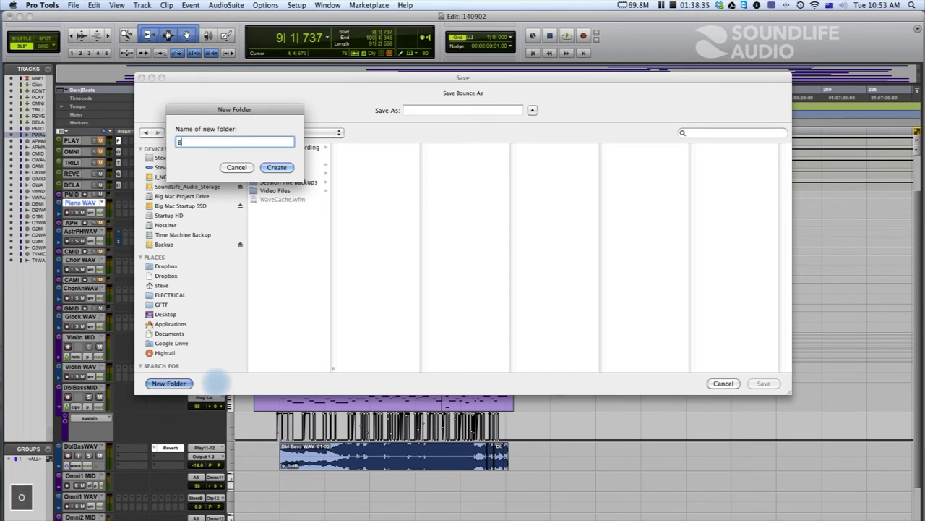
key("Return")
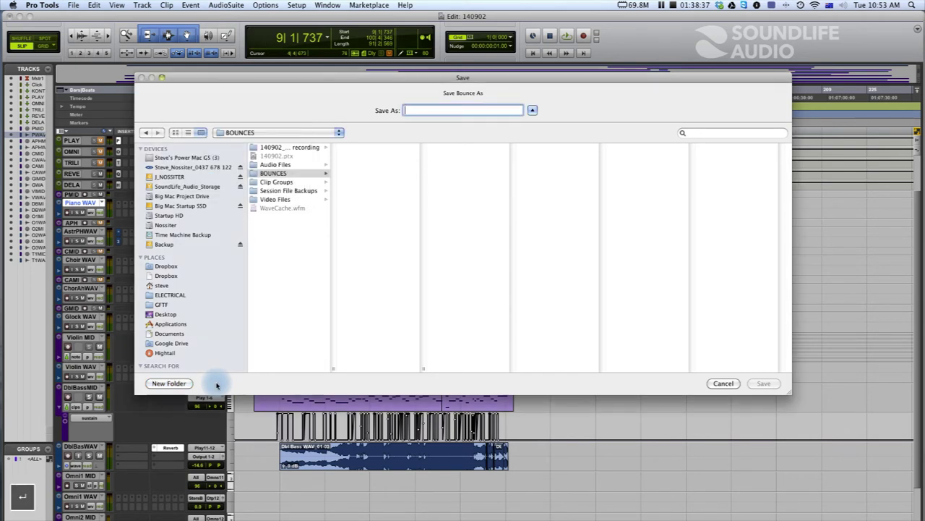
- Name the bounce "140902_Light Piano and Choirs" and save it in the BOUNCES folder
type("14")
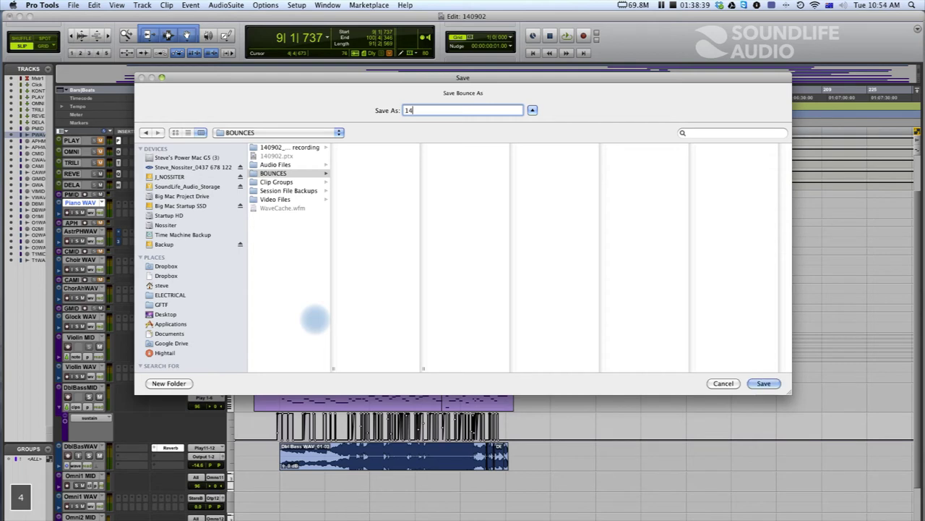
type("0902_LIGHT ")
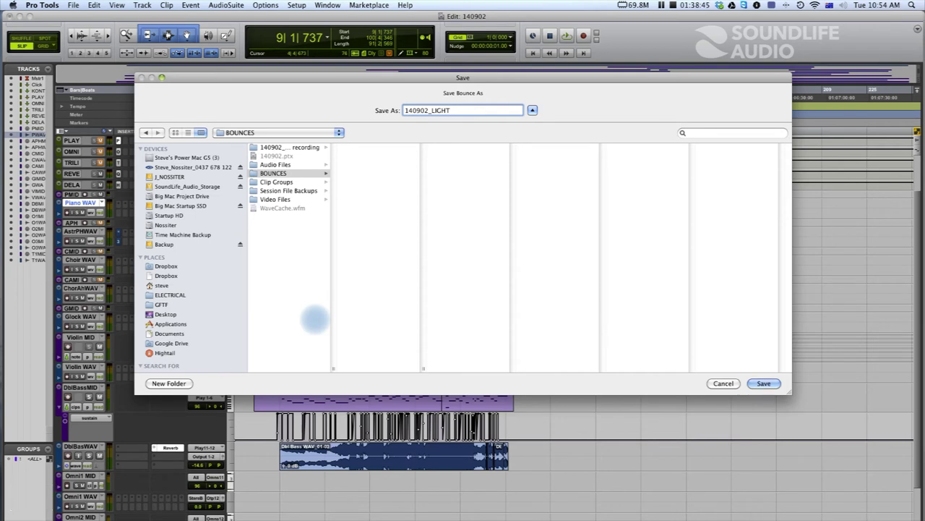
type("PIANO")
key("BackSpace")
key("BackSpace")
key("BackSpace")
key("BackSpace")
key("BackSpace")
key("BackSpace")
key("BackSpace")
key("BackSpace")
key("BackSpace")
key("BackSpace")
type("ight Pia")
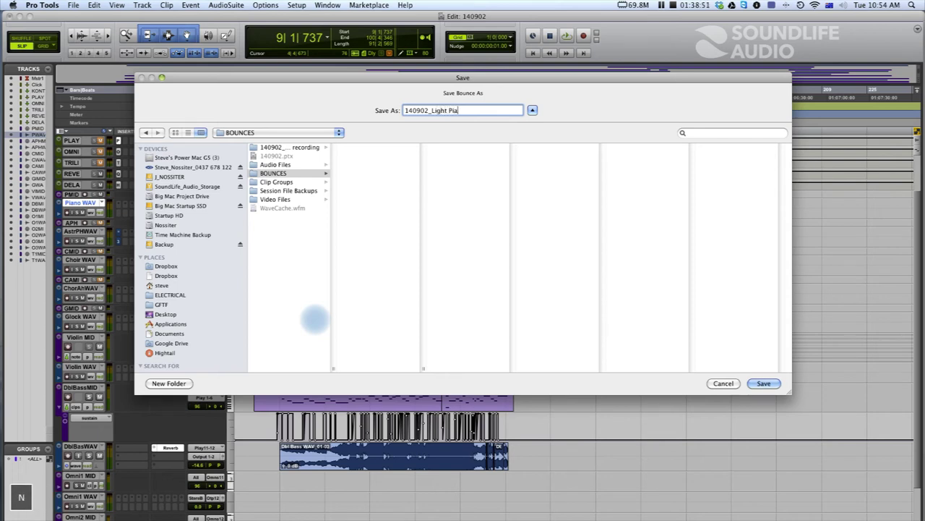
type("no and Choirs")
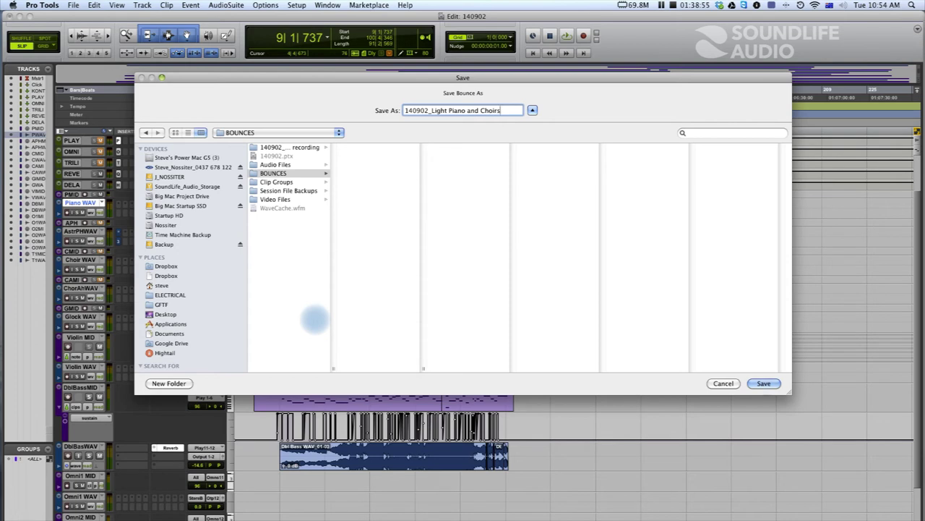
key("Return")
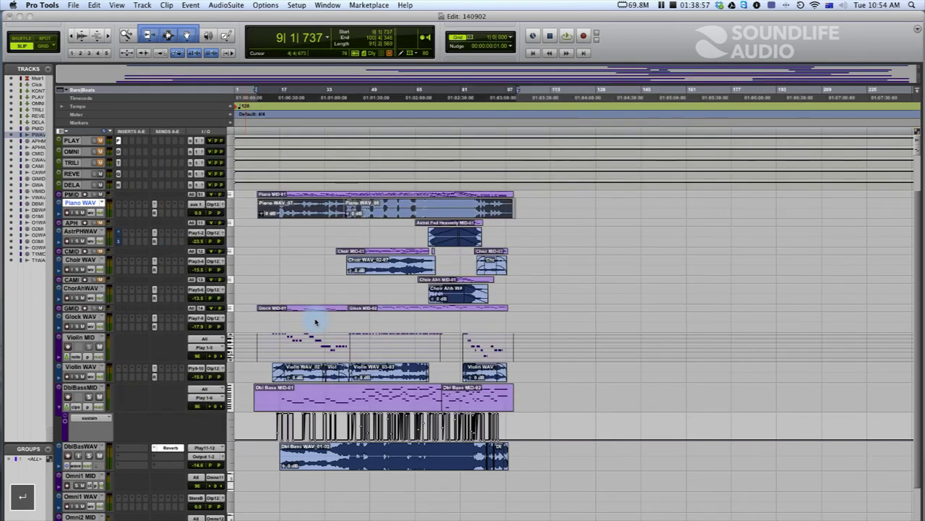